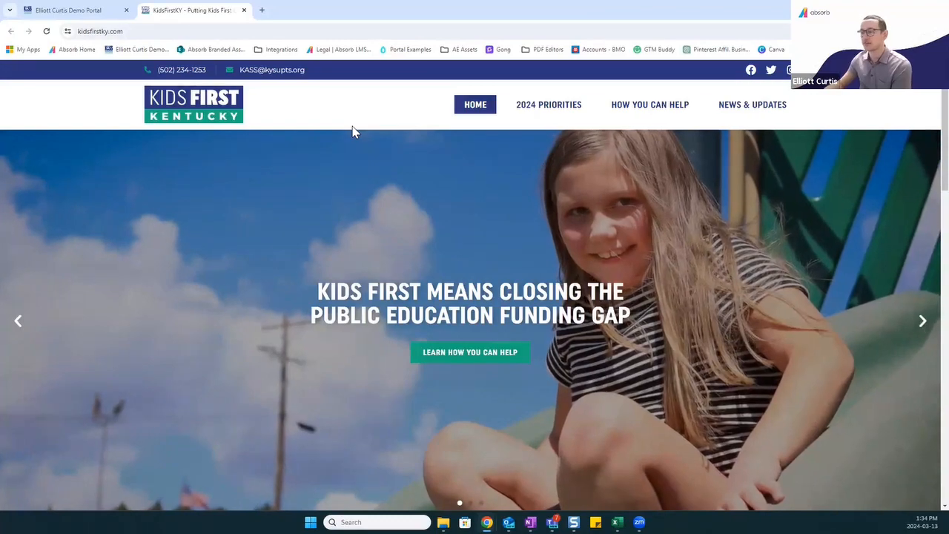
Step: Look over the Kids First Kentucky home page, including its About Kids First KY and About KASS sections
scroll(141, 255, "down", 6)
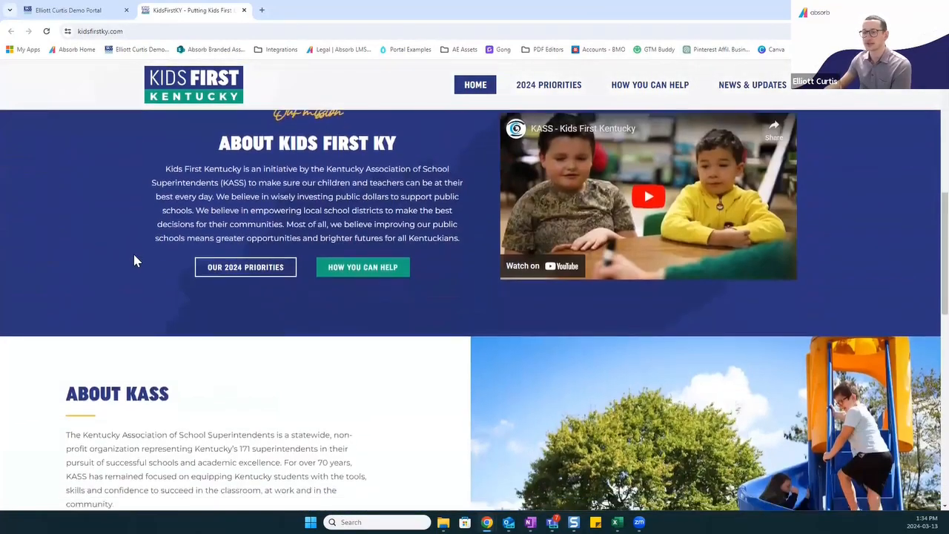
scroll(135, 260, "up", 3)
scroll(134, 257, "up", 8)
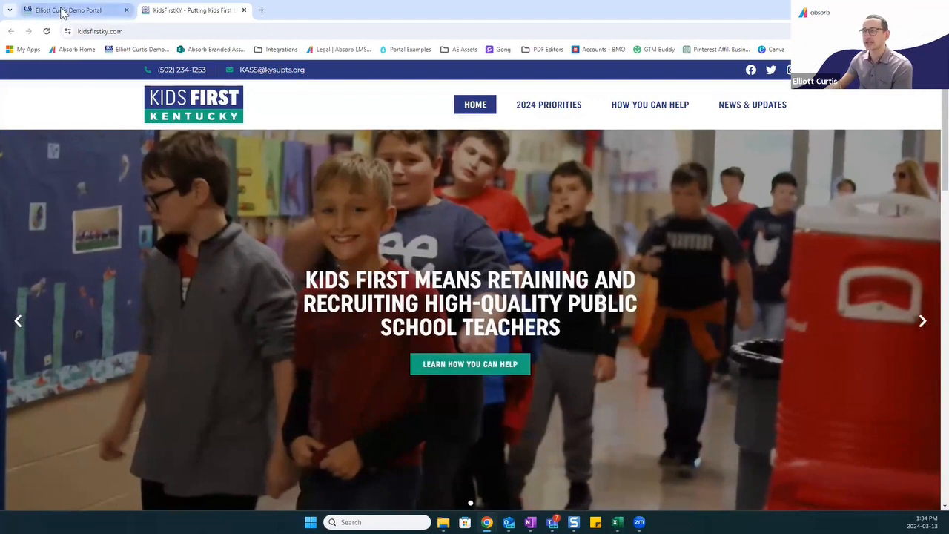
Step: View the About Us page linked from the portal dashboard's banner carousel and close both external website tabs
left_click(63, 10)
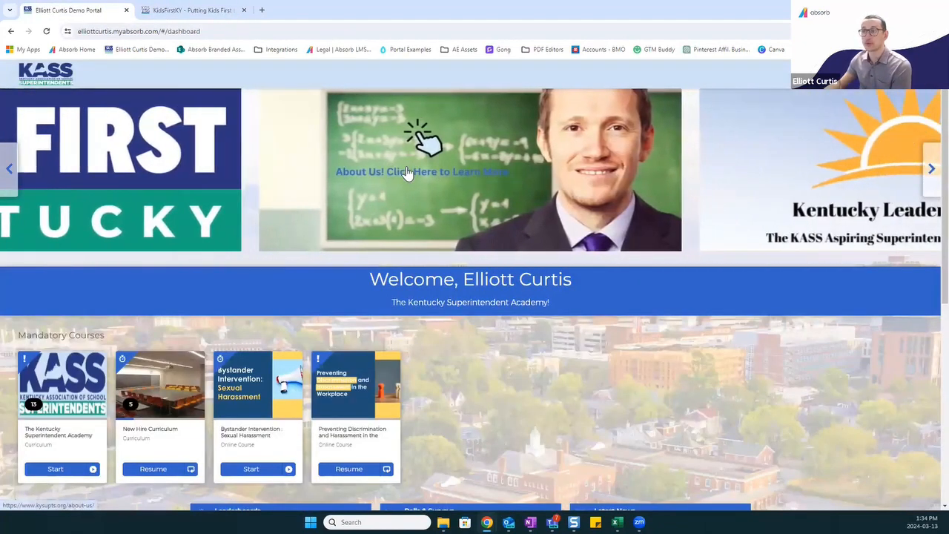
left_click(407, 173)
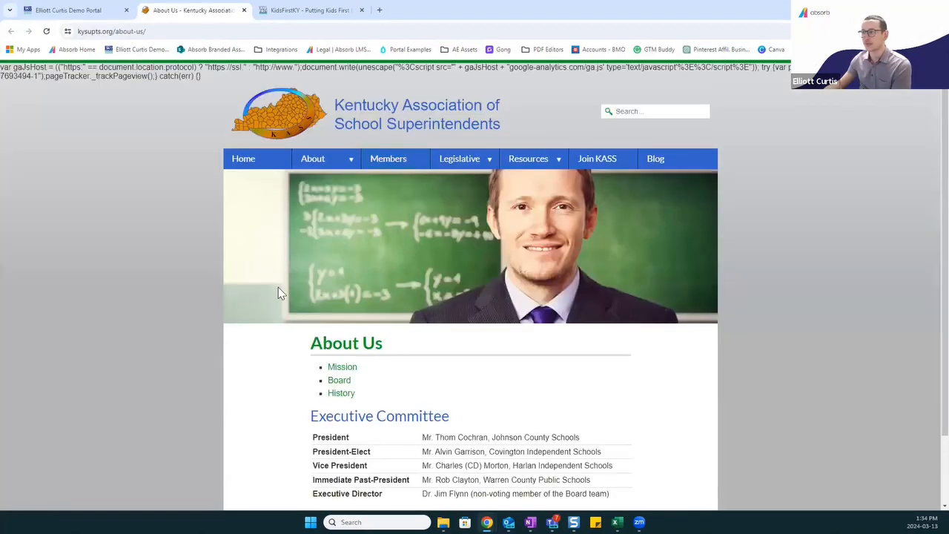
scroll(278, 287, "down", 3)
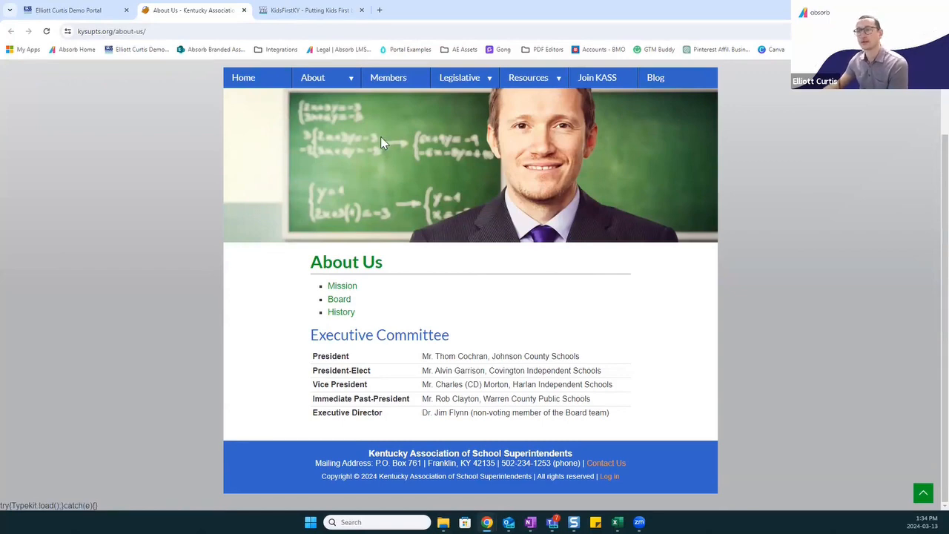
left_click(244, 12)
left_click(244, 12)
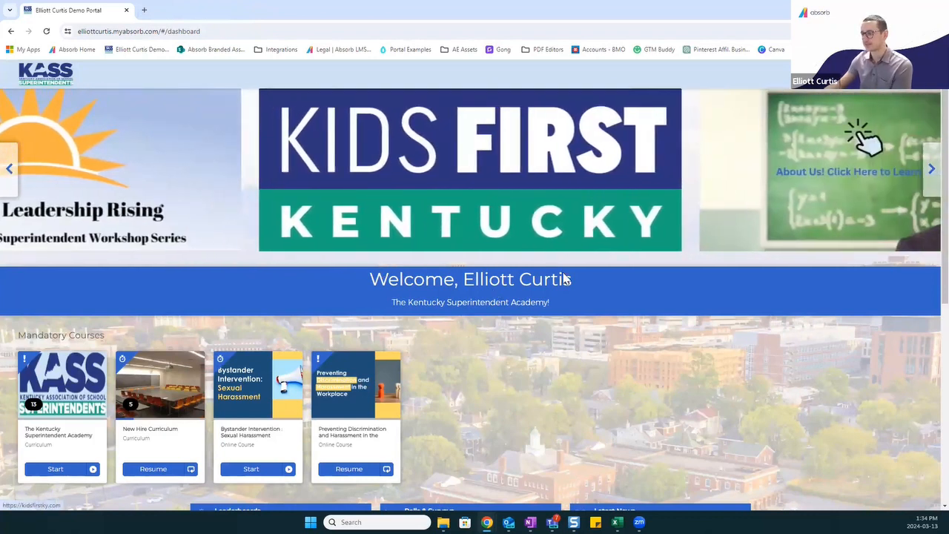
Step: Look over the dashboard's course tiles, leaderboards, polls, news, calendar and collaborations widgets
scroll(602, 337, "down", 1)
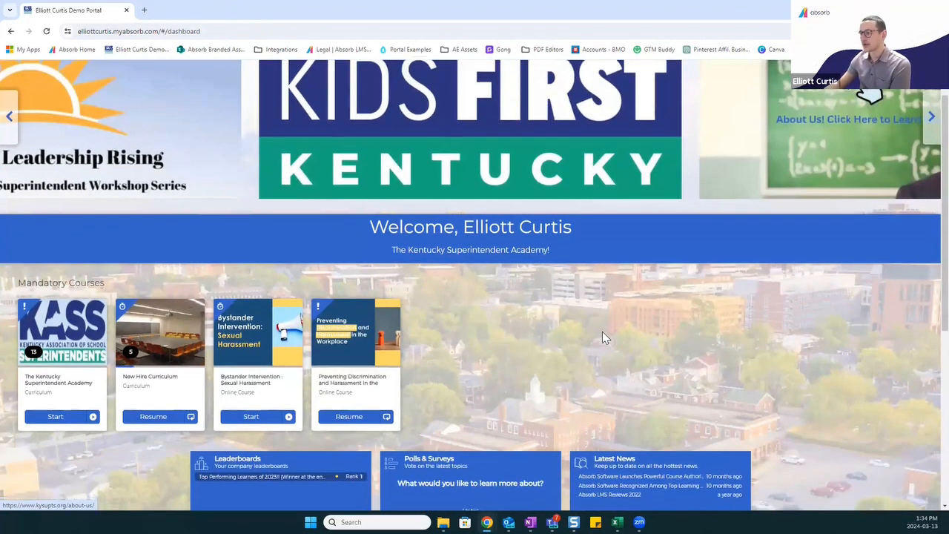
scroll(601, 332, "down", 3)
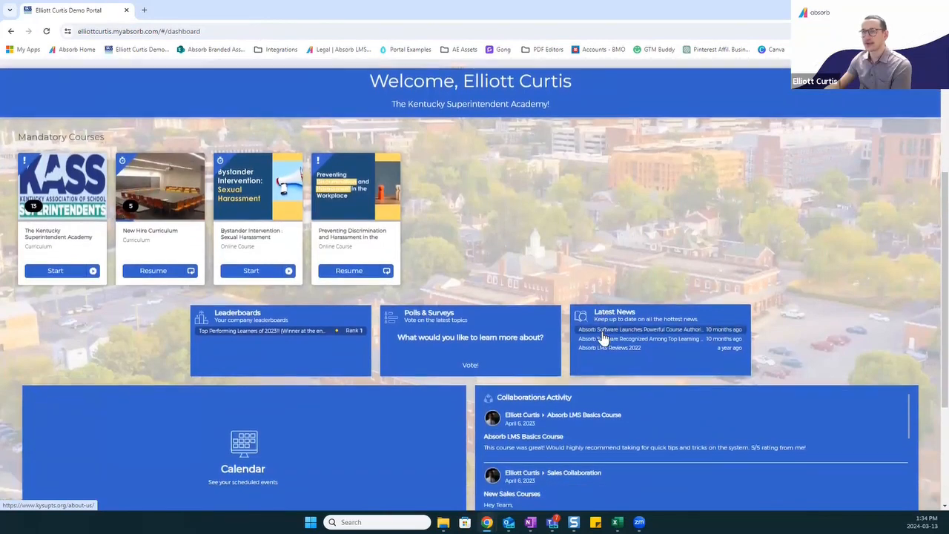
scroll(602, 336, "down", 1)
scroll(603, 336, "down", 1)
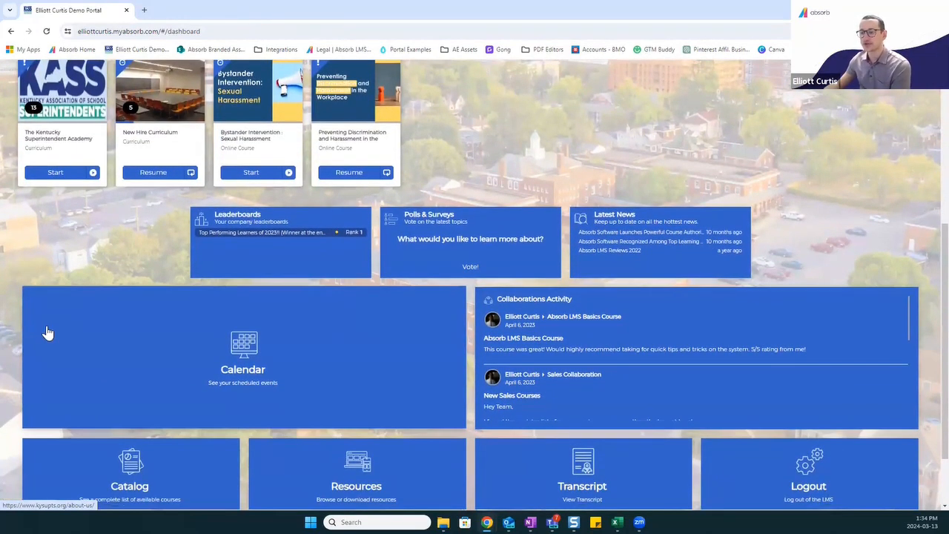
scroll(10, 318, "up", 1)
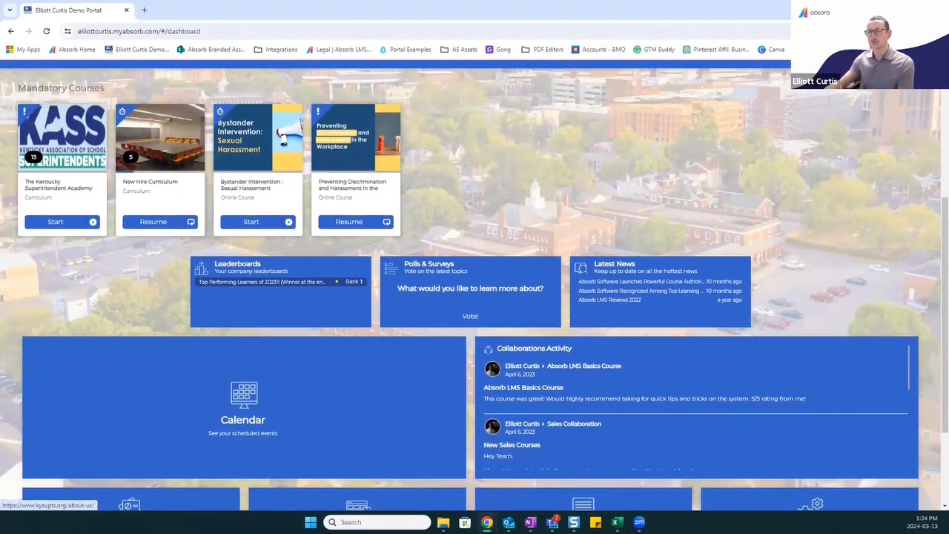
Step: Point out the Mandatory Courses heading and examine The Kentucky Superintendent Academy curriculum tile on the dashboard
left_click_drag(58, 89, 100, 89)
left_click(106, 89)
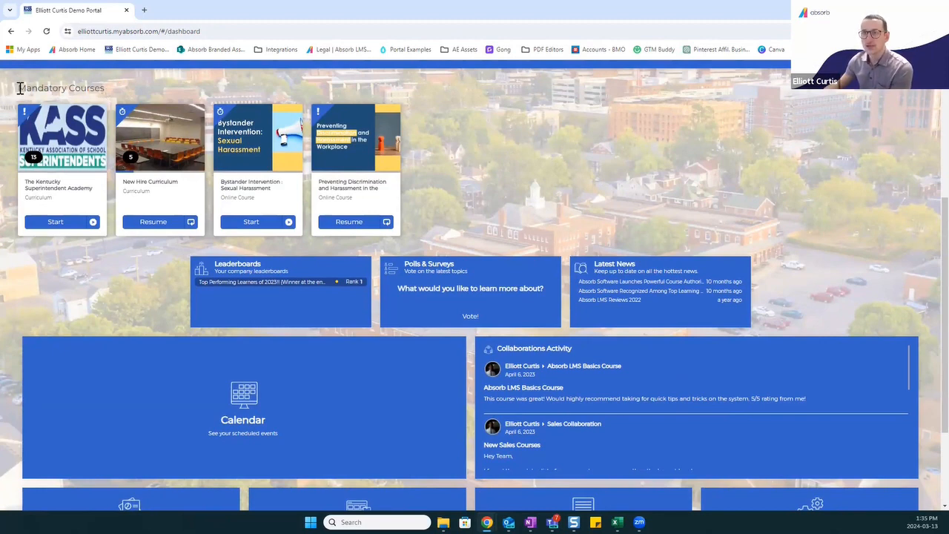
left_click_drag(20, 88, 102, 88)
scroll(117, 93, "up", 3)
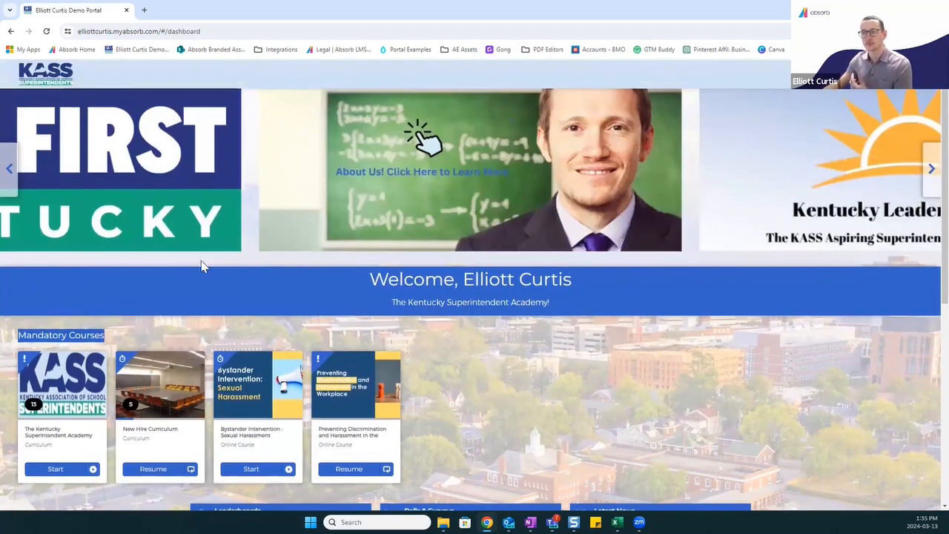
left_click(178, 326)
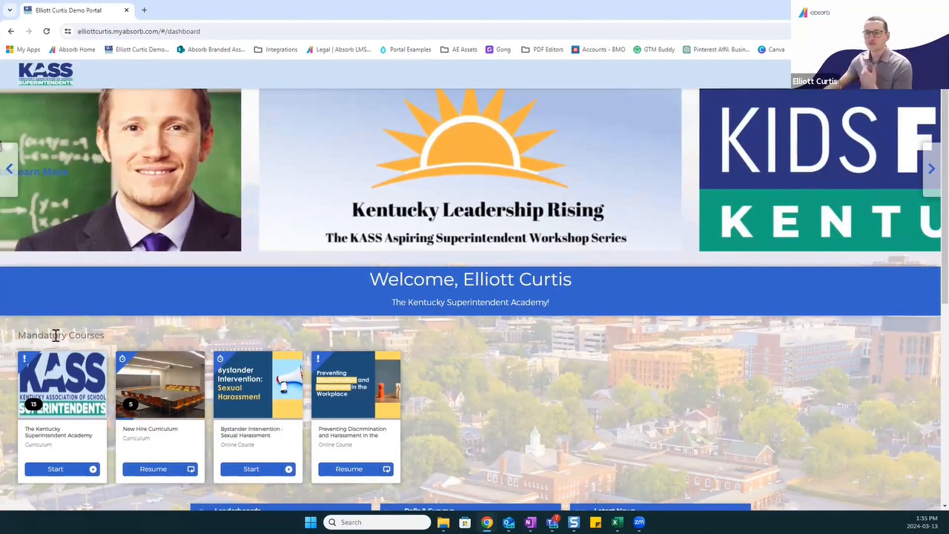
left_click_drag(21, 334, 118, 335)
left_click(122, 332)
mouse_move(55, 435)
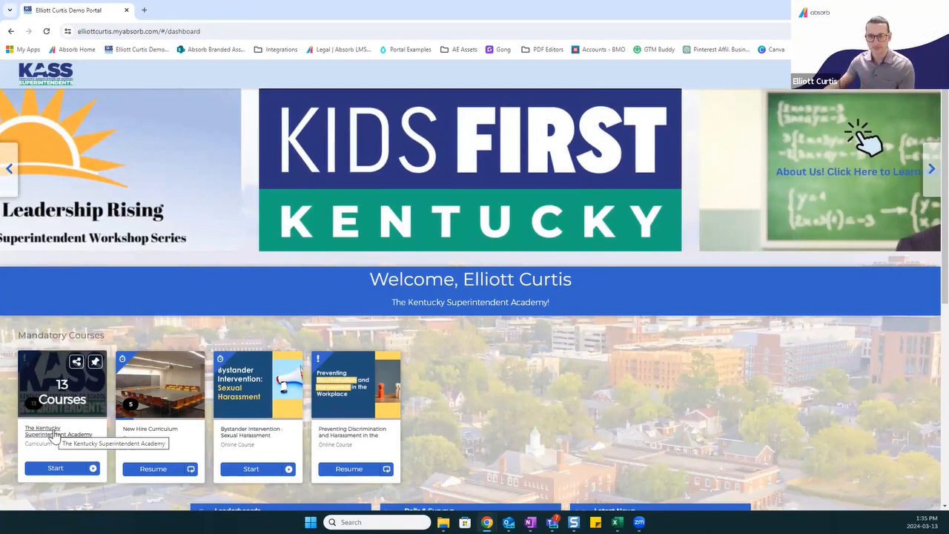
mouse_move(53, 404)
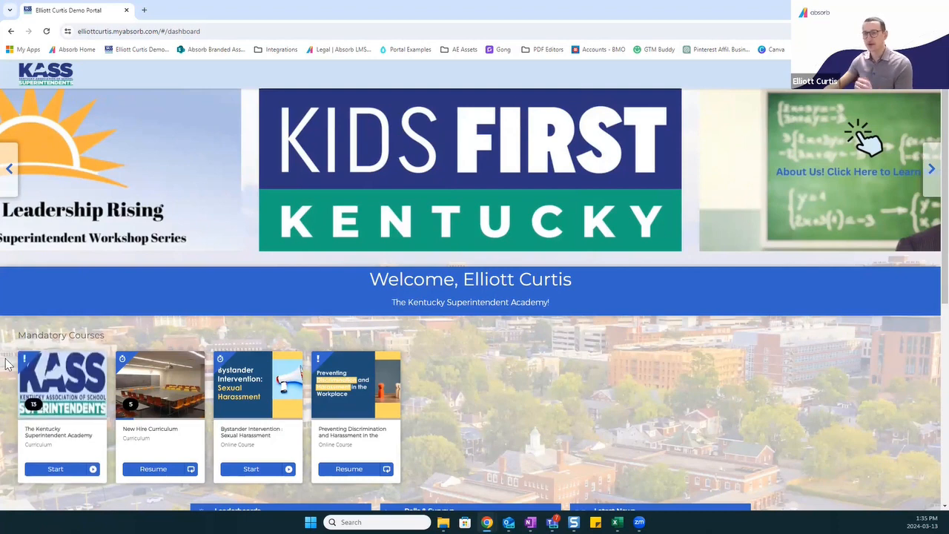
Step: Open the full Top Performing Learners of 2023 leaderboard from the dashboard's Leaderboards widget
scroll(5, 363, "down", 5)
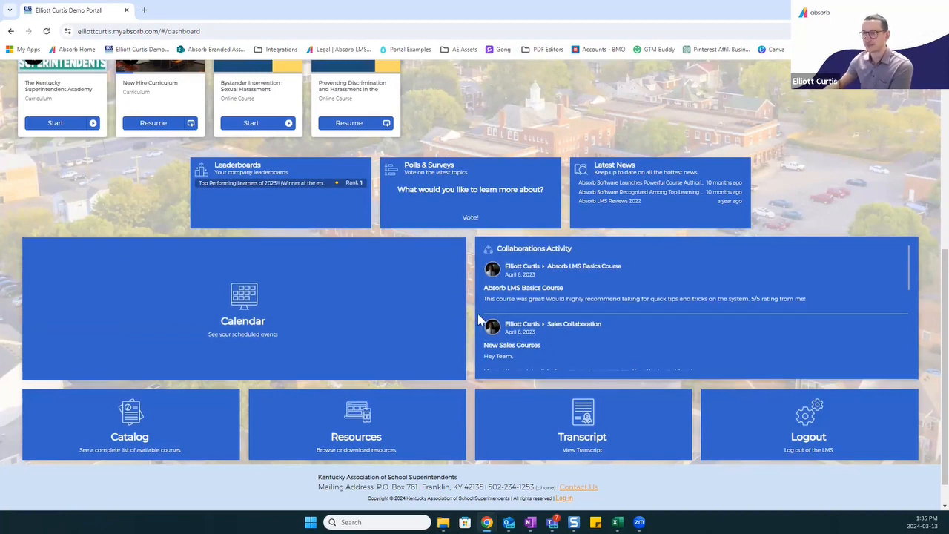
left_click(258, 177)
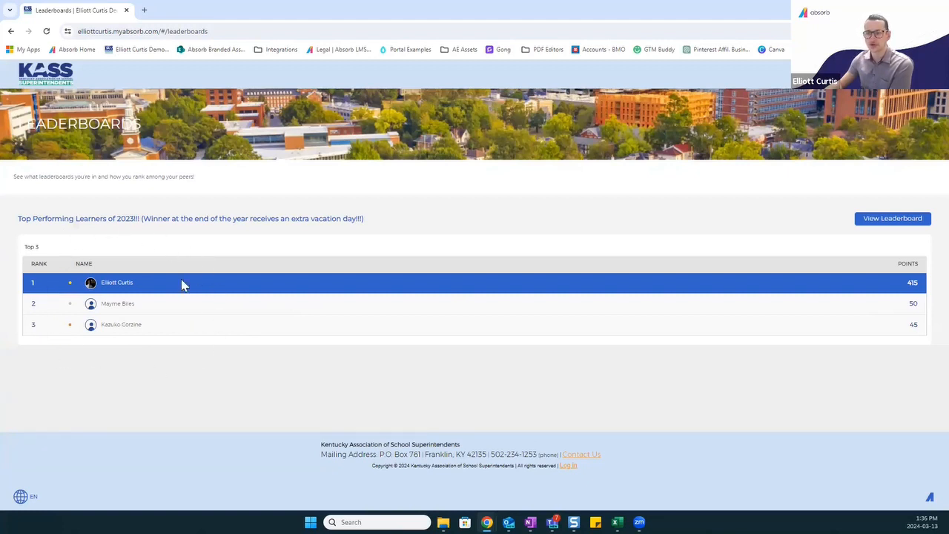
left_click(894, 220)
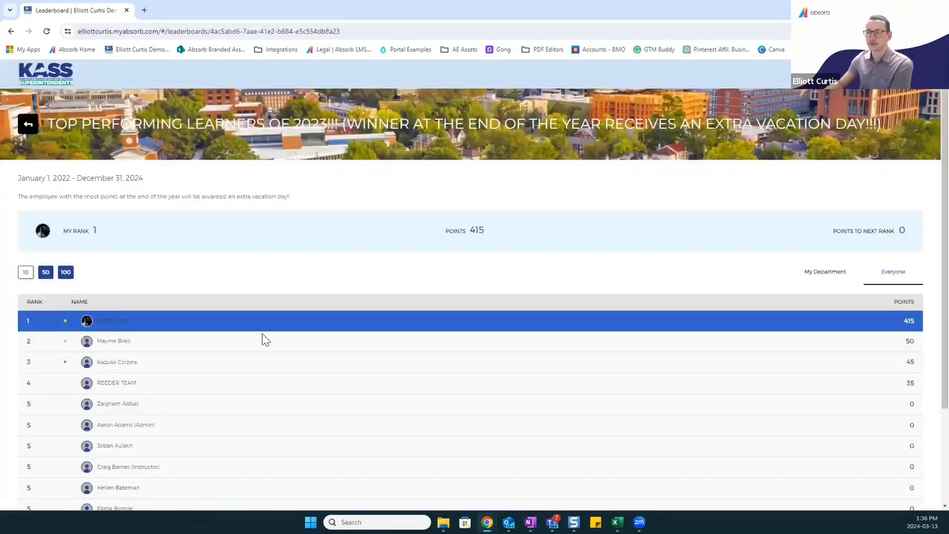
Step: Review the ranking for everyone, narrow it to My Department, and return to the leaderboards overview
scroll(260, 338, "down", 2)
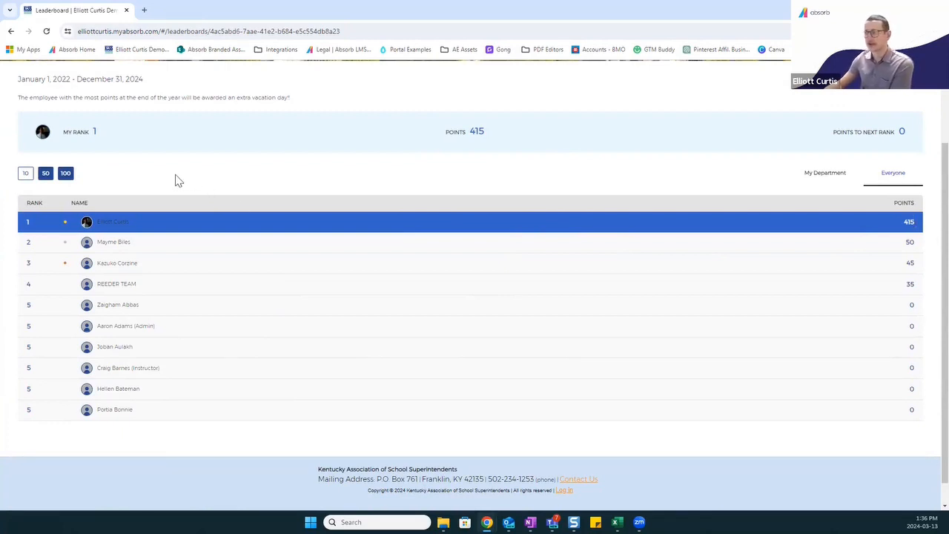
left_click(817, 178)
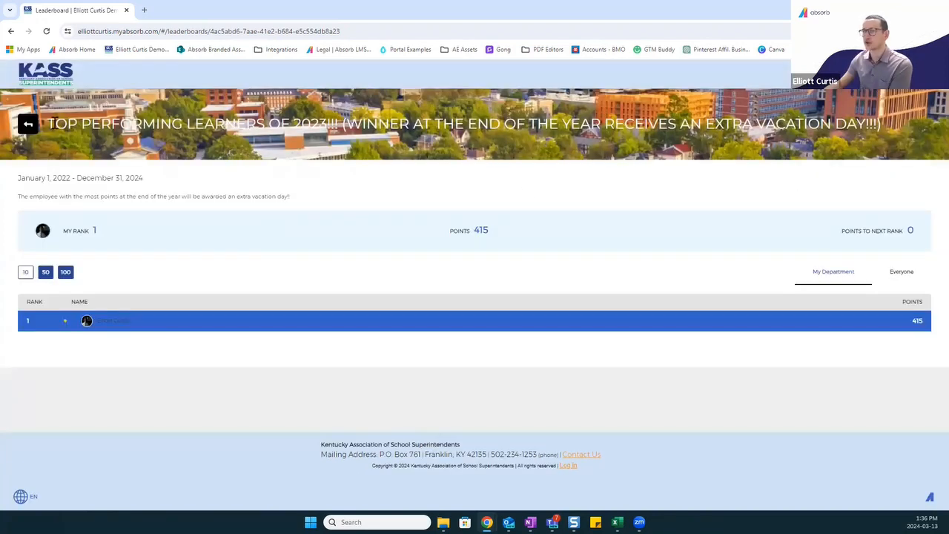
left_click(28, 124)
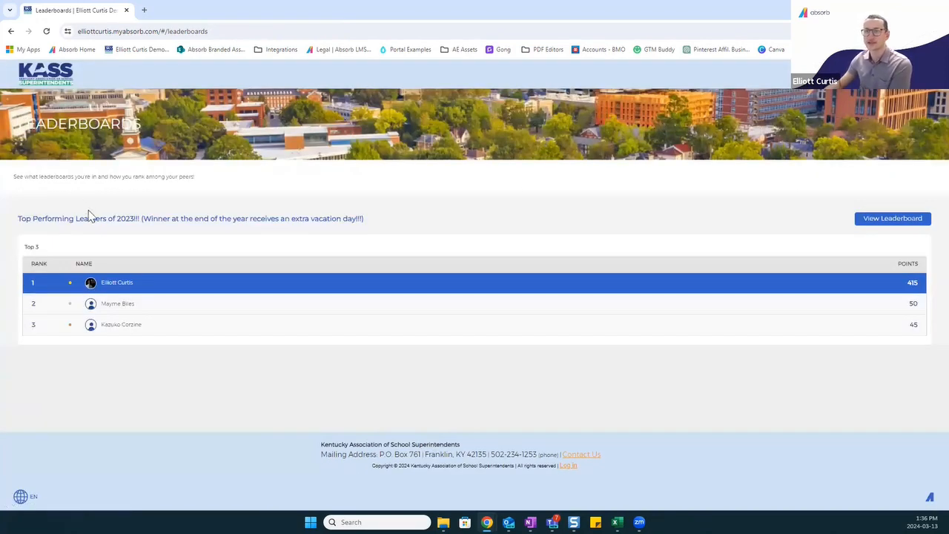
Step: Highlight the leaderboard title about top performing learners and the extra vacation day, and clear the selection
left_click_drag(18, 219, 408, 229)
left_click(416, 222)
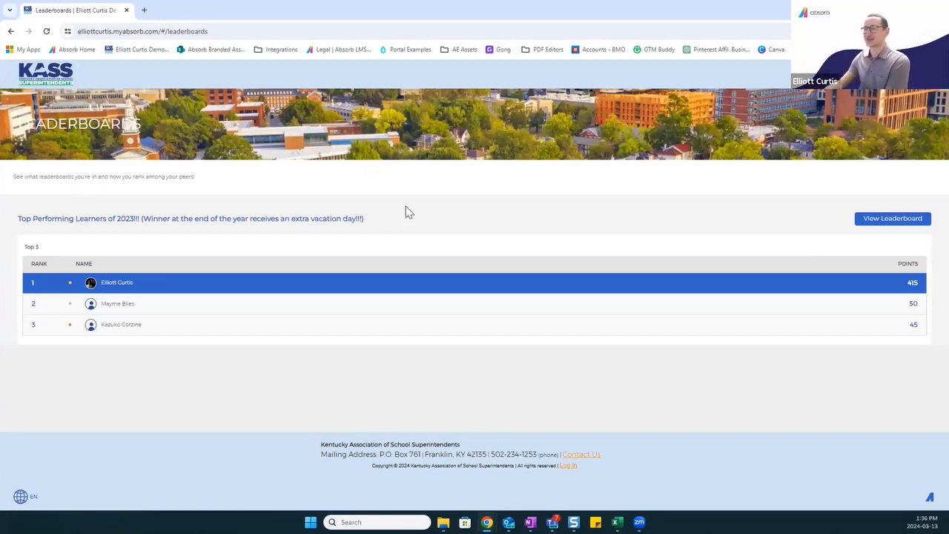
left_click(292, 218)
left_click_drag(15, 220, 364, 218)
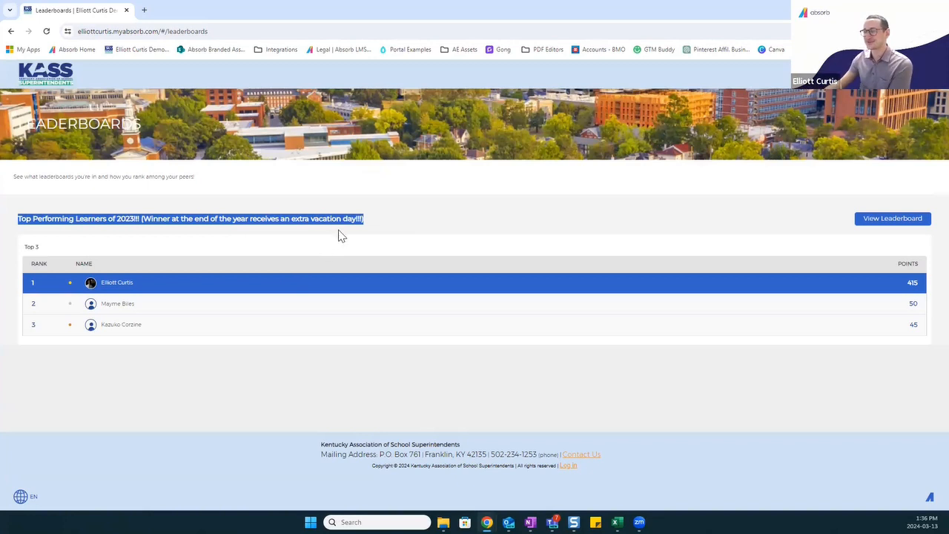
left_click(379, 226)
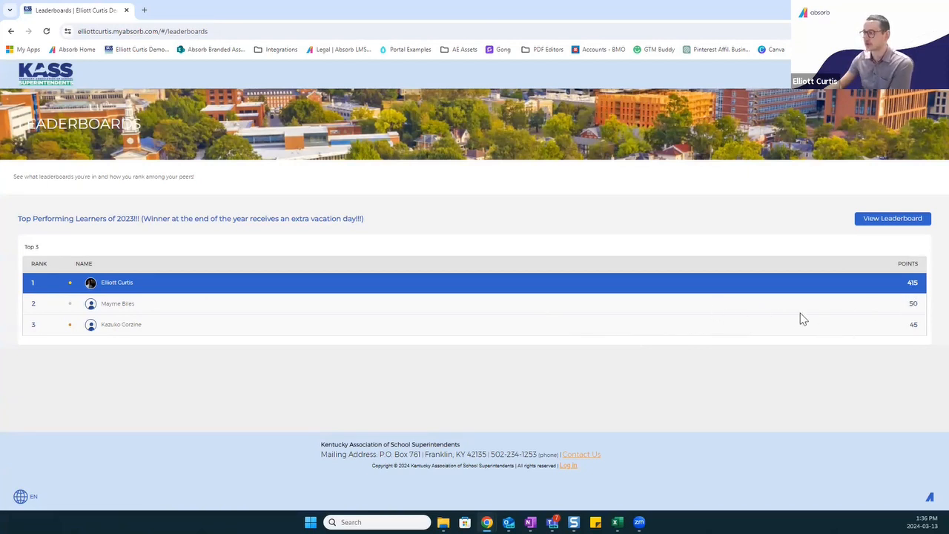
Step: Open the second-ranked learner's profile from the leaderboard and review their completed courses
left_click(116, 304)
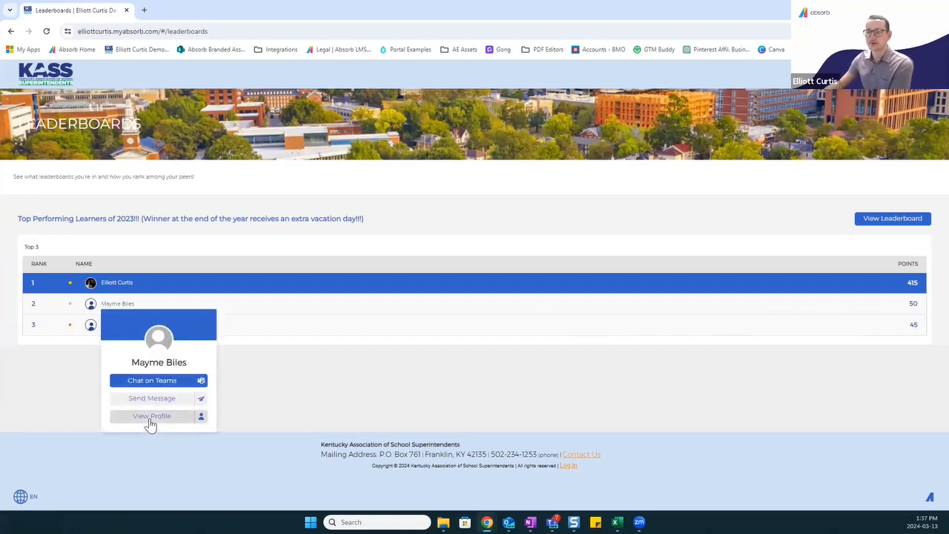
left_click(150, 419)
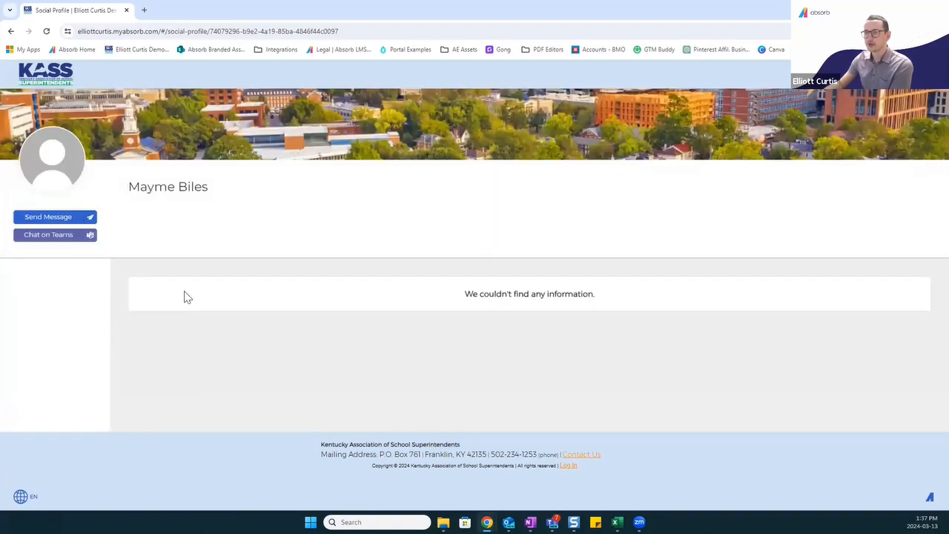
scroll(121, 276, "down", 3)
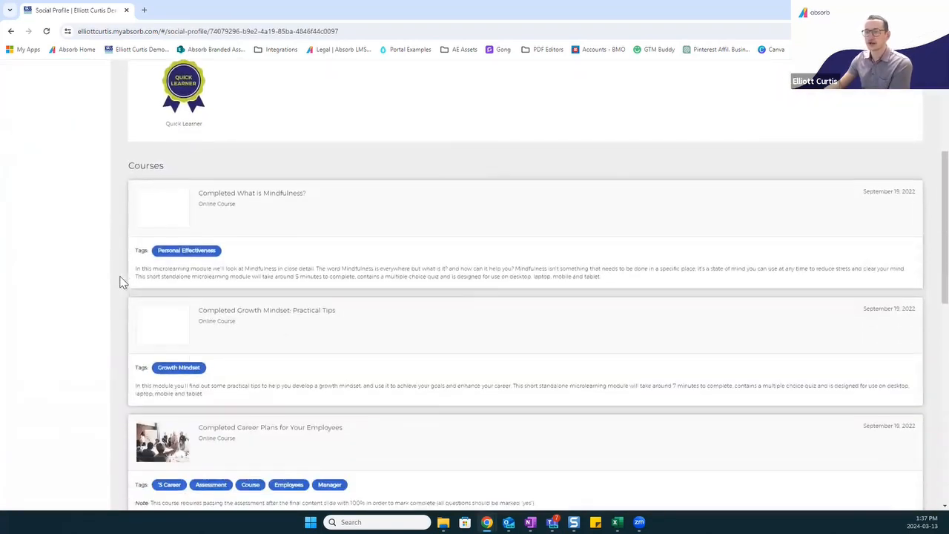
scroll(265, 377, "down", 2)
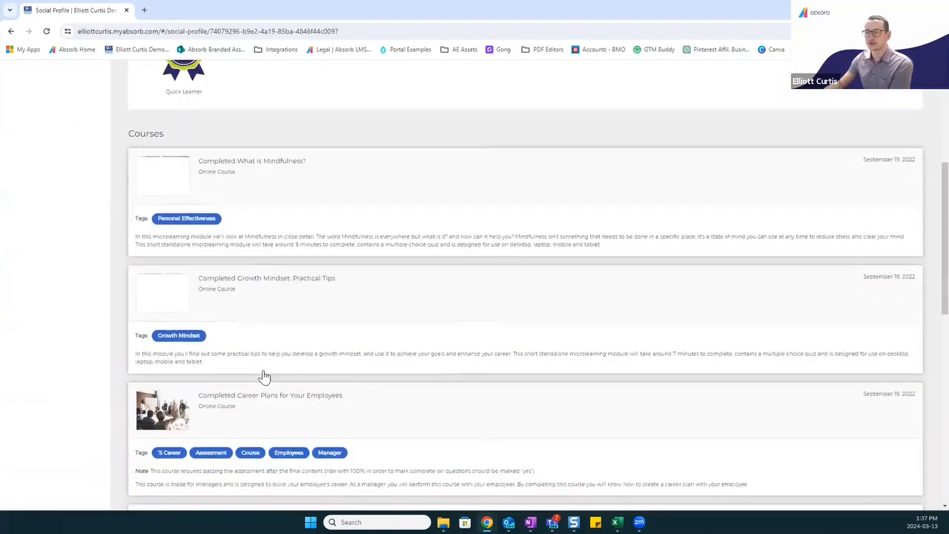
scroll(245, 340, "down", 2)
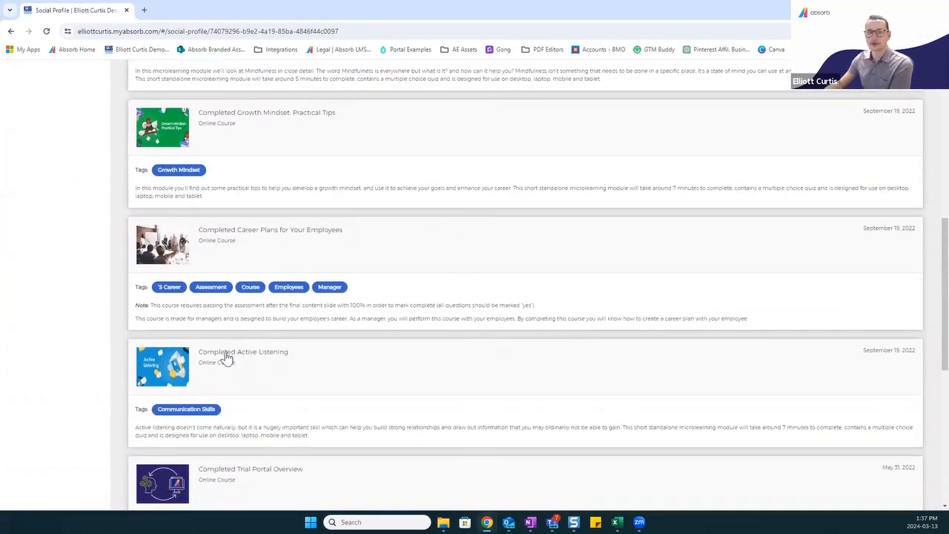
scroll(267, 354, "down", 3)
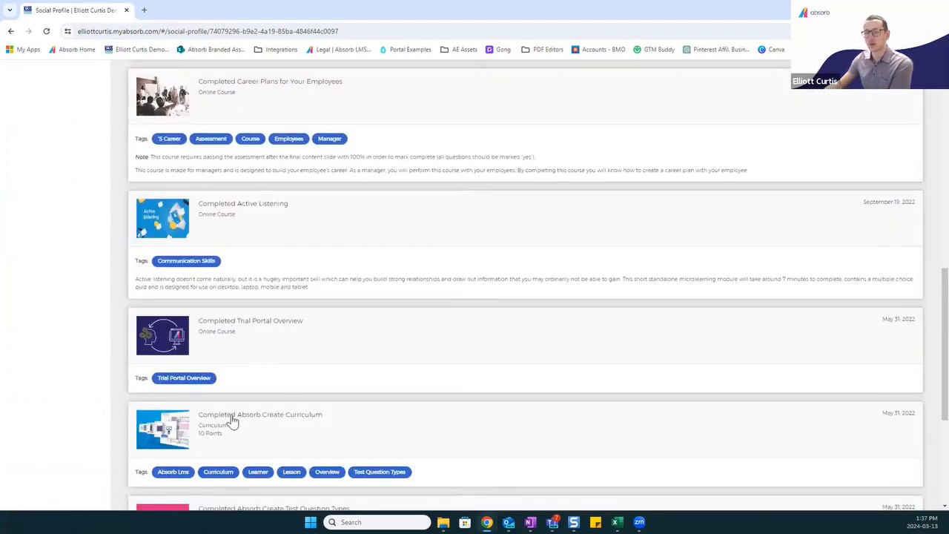
scroll(231, 406, "down", 3)
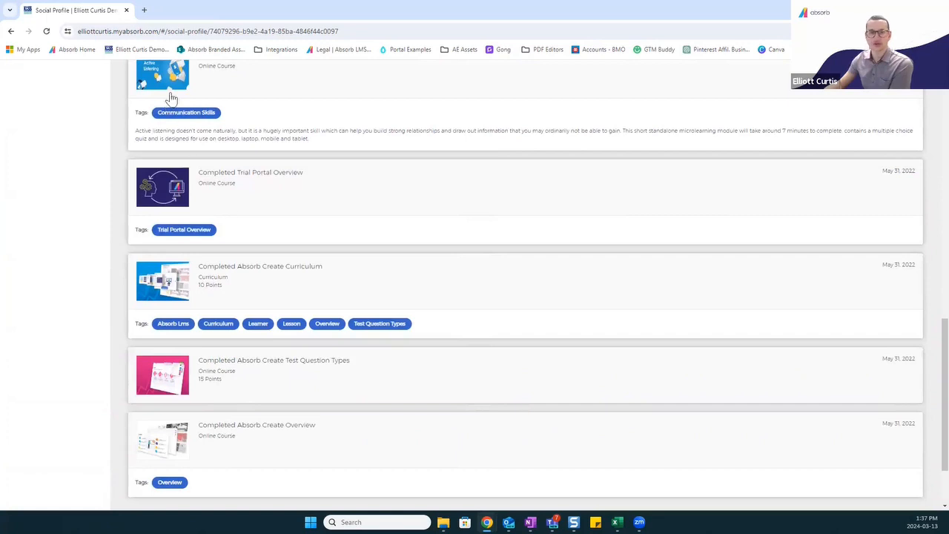
Step: Review the badges and course summary at the head of the learner's profile and return to the portal dashboard
scroll(215, 263, "up", 5)
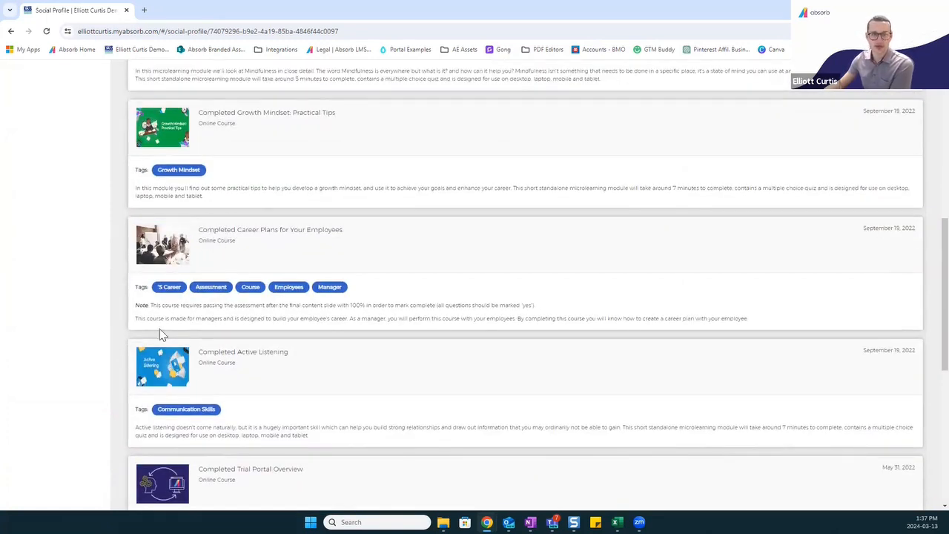
scroll(160, 333, "up", 2)
scroll(160, 334, "up", 5)
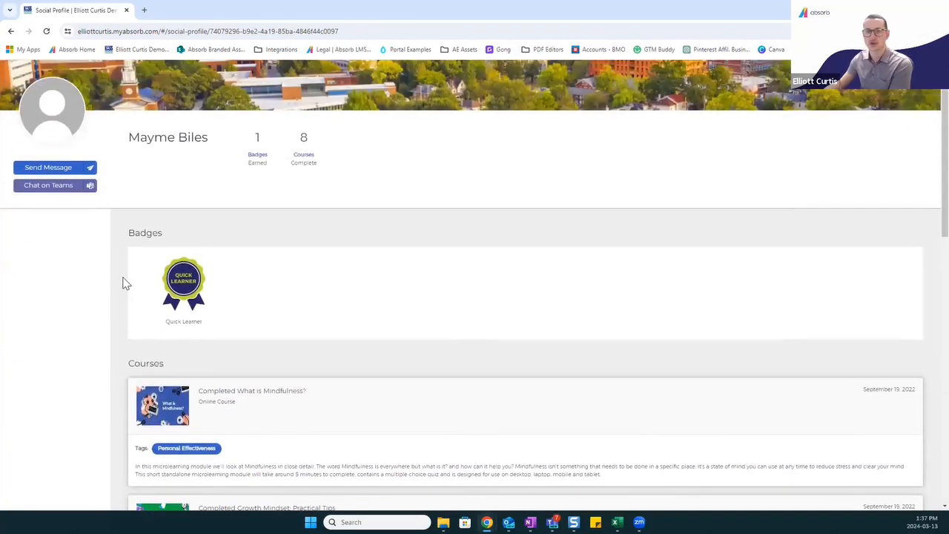
scroll(128, 295, "up", 1)
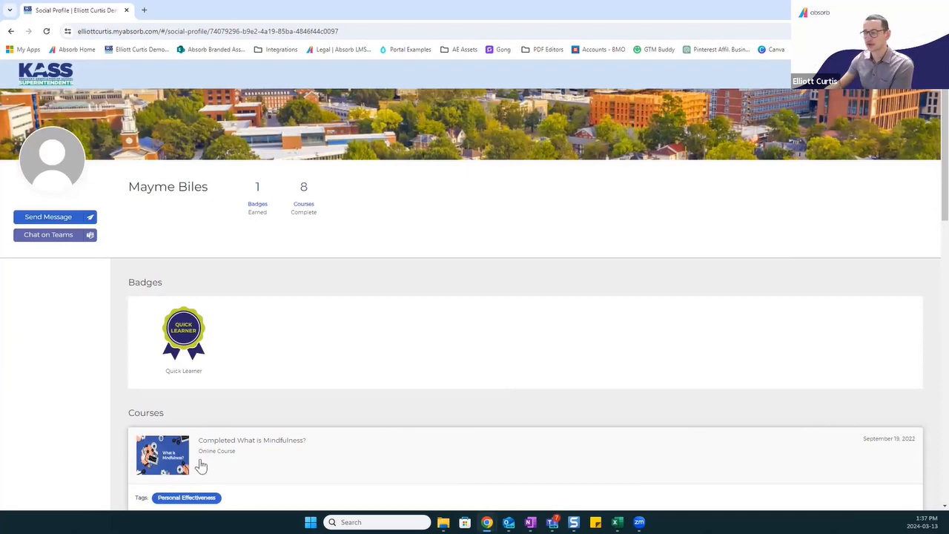
left_click(11, 34)
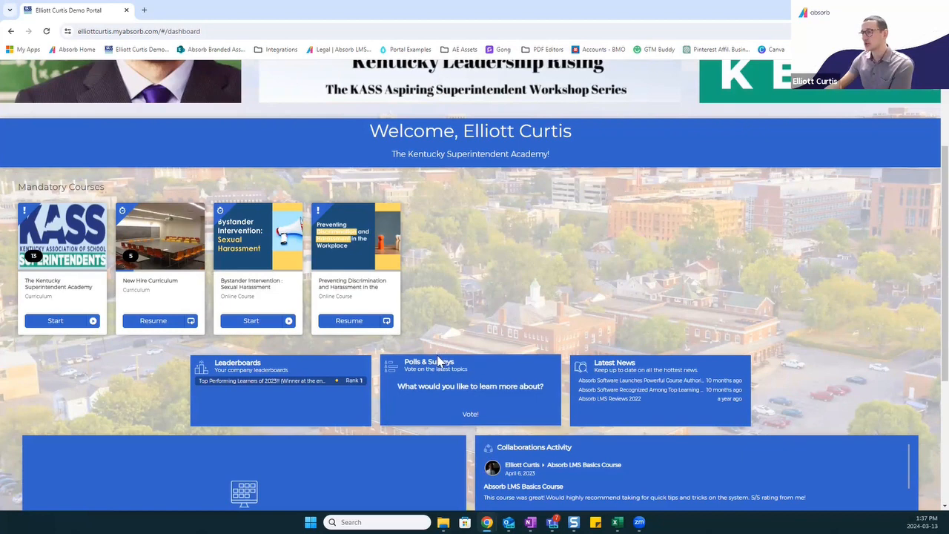
Step: Open Polls & Surveys, highlight the questions on learning interests and career development support, clear the selection, and return to the dashboard
left_click(436, 367)
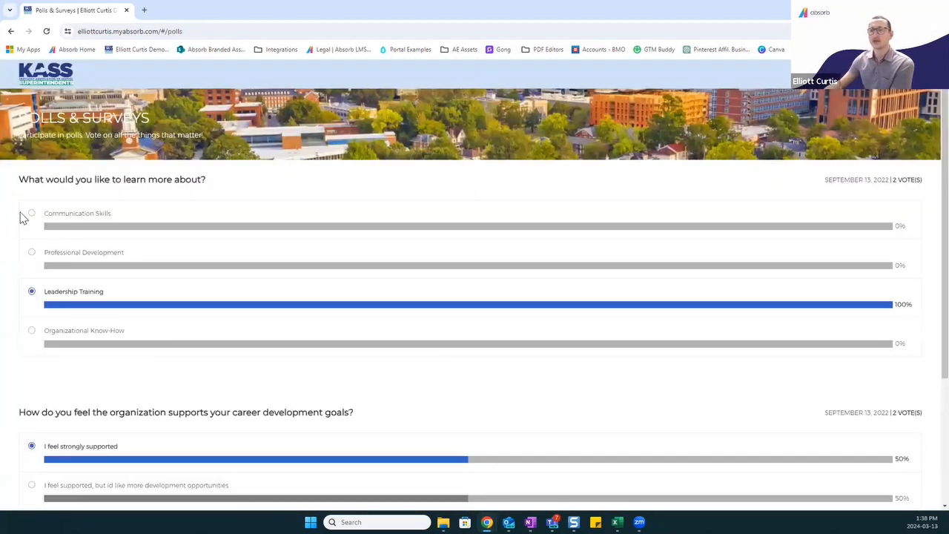
left_click_drag(15, 180, 225, 186)
left_click(222, 201)
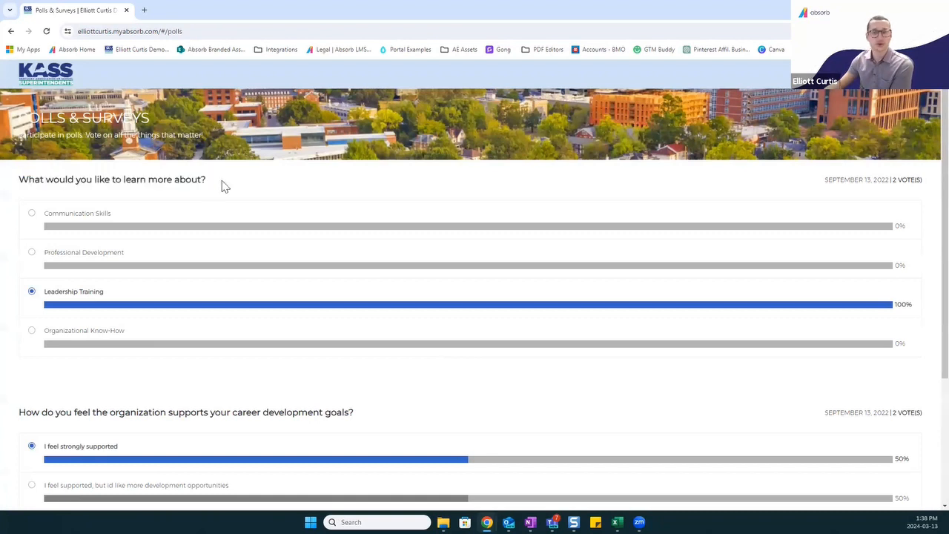
left_click_drag(358, 417, 3, 415)
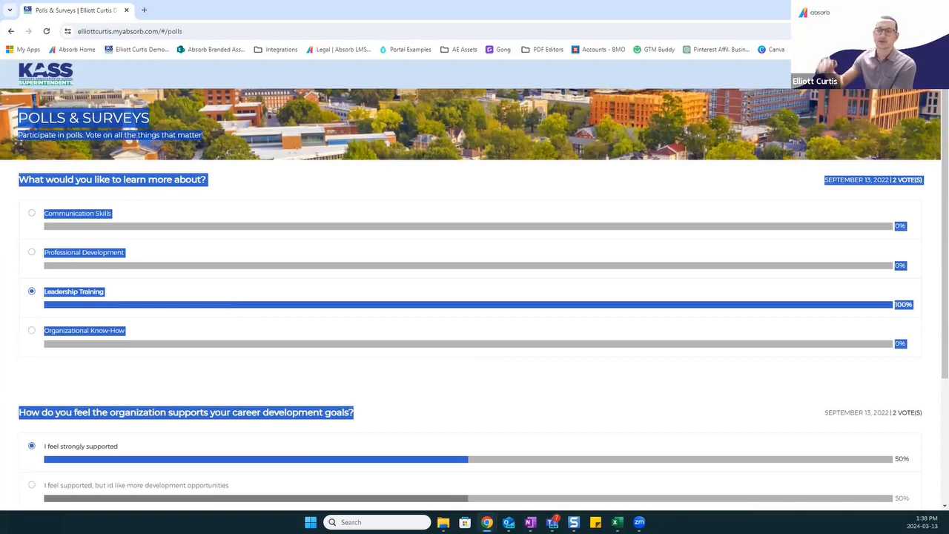
left_click(375, 183)
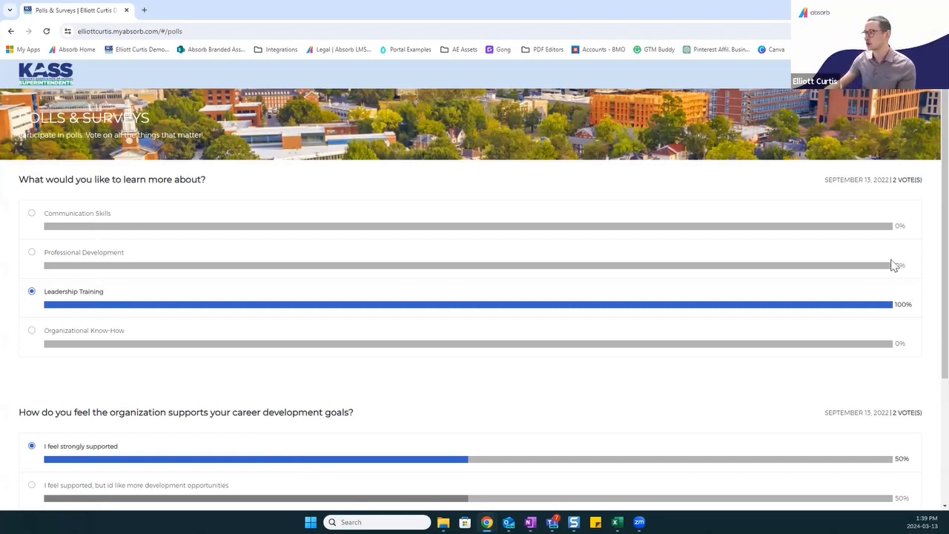
left_click(37, 74)
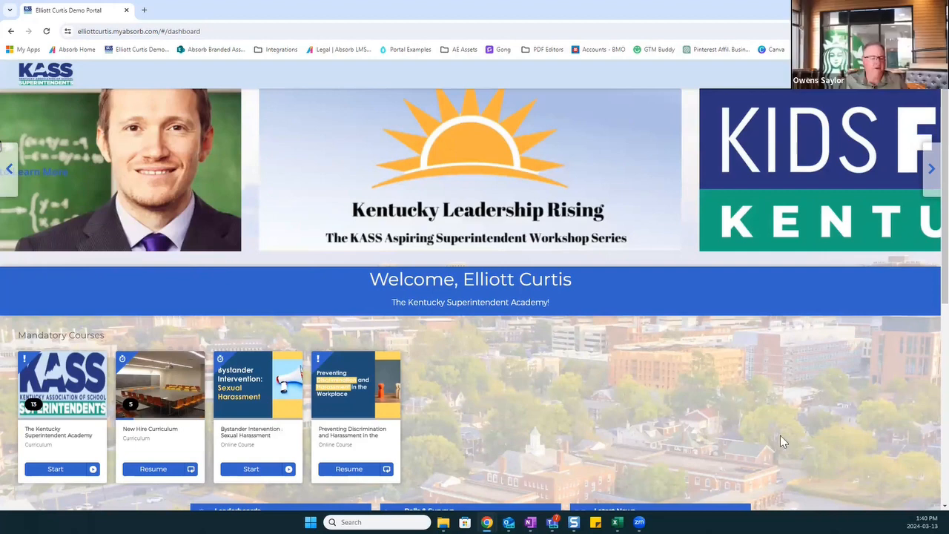
Step: Open Latest News from the dashboard, read through the posted articles, and return to the dashboard
scroll(809, 394, "down", 3)
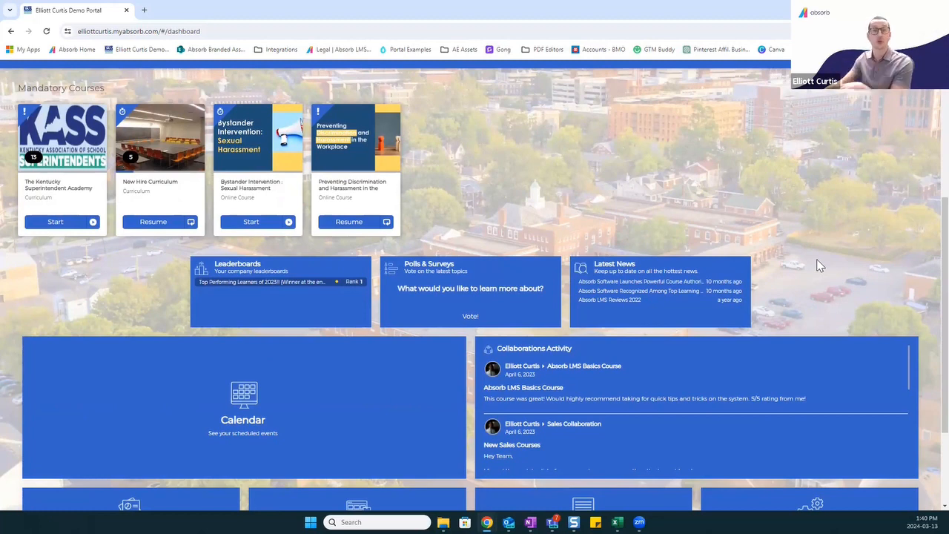
left_click(607, 265)
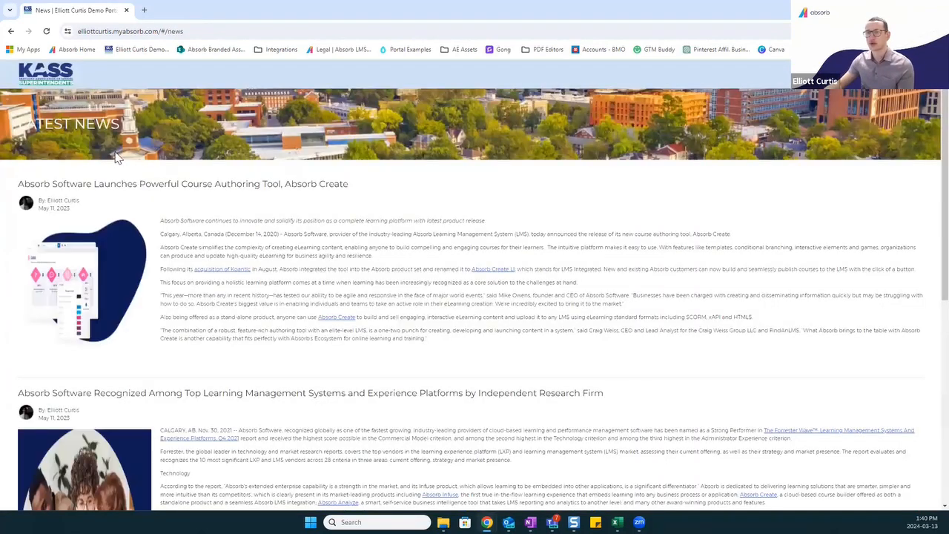
scroll(154, 258, "down", 2)
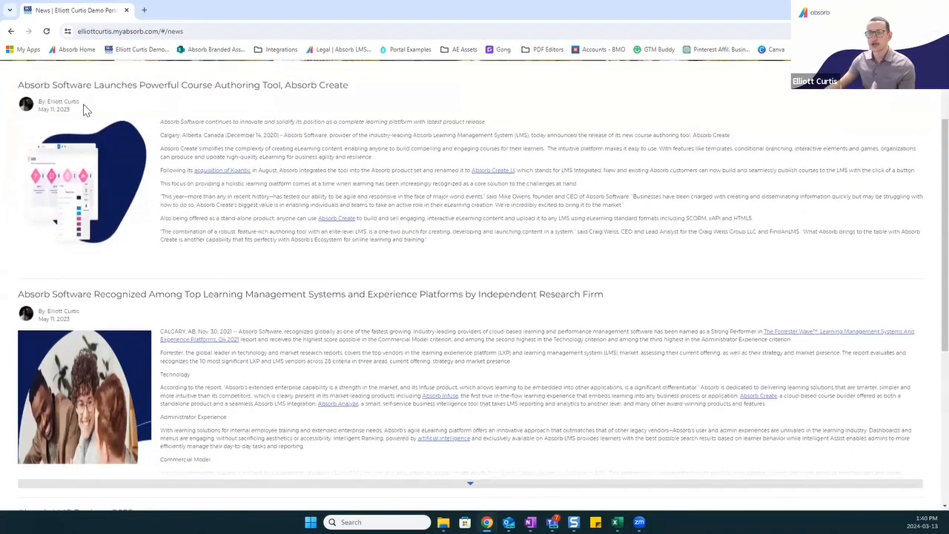
scroll(90, 222, "down", 3)
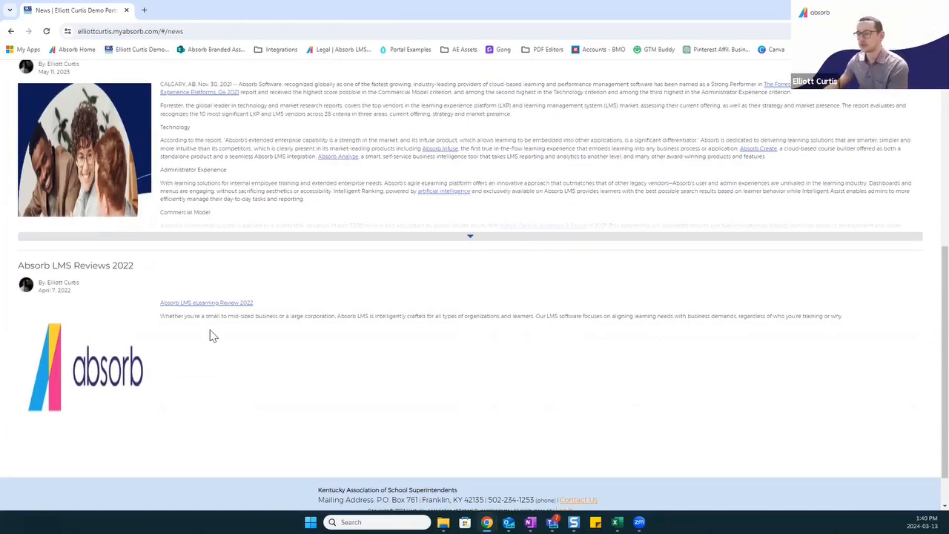
scroll(210, 332, "up", 2)
scroll(209, 332, "up", 3)
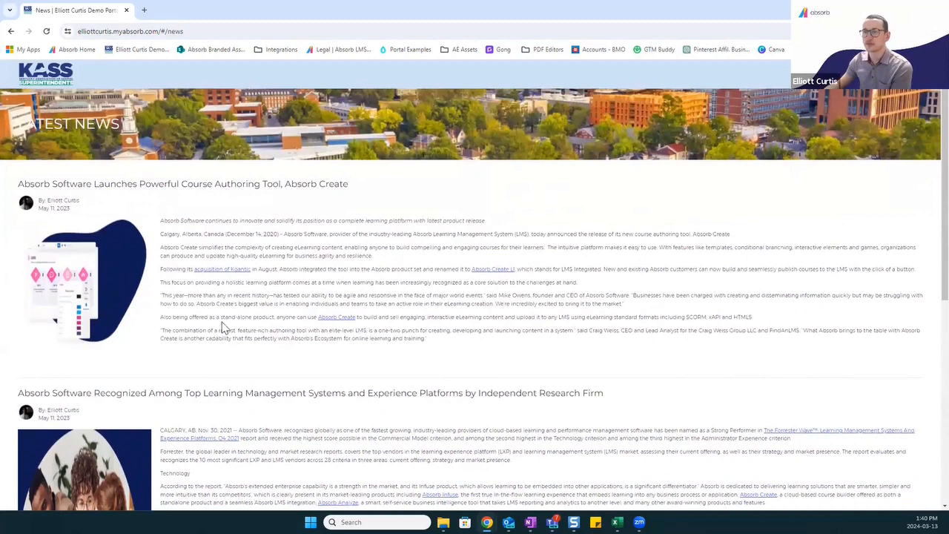
left_click(49, 72)
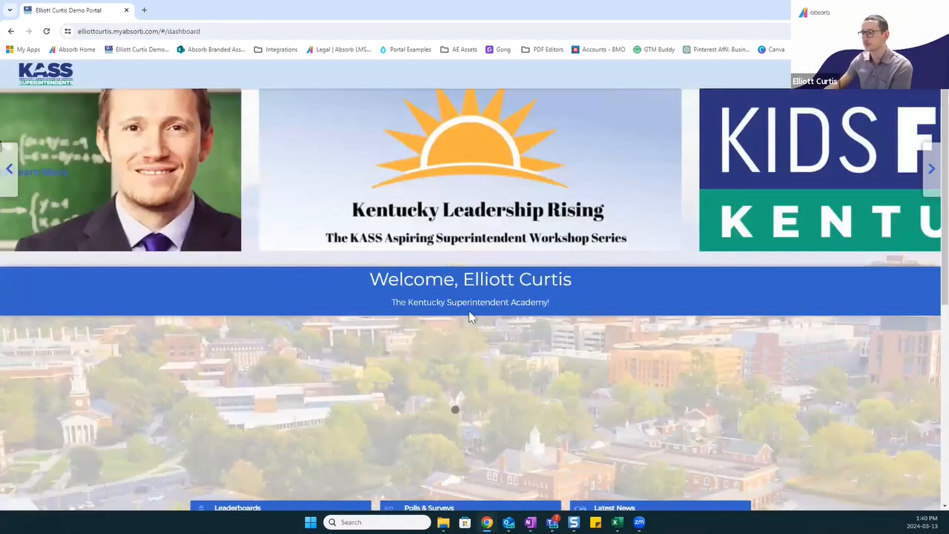
Step: Open the learner calendar for March 2024 and open the Coding Basics instructor-led course scheduled there
scroll(492, 307, "down", 3)
scroll(492, 307, "down", 2)
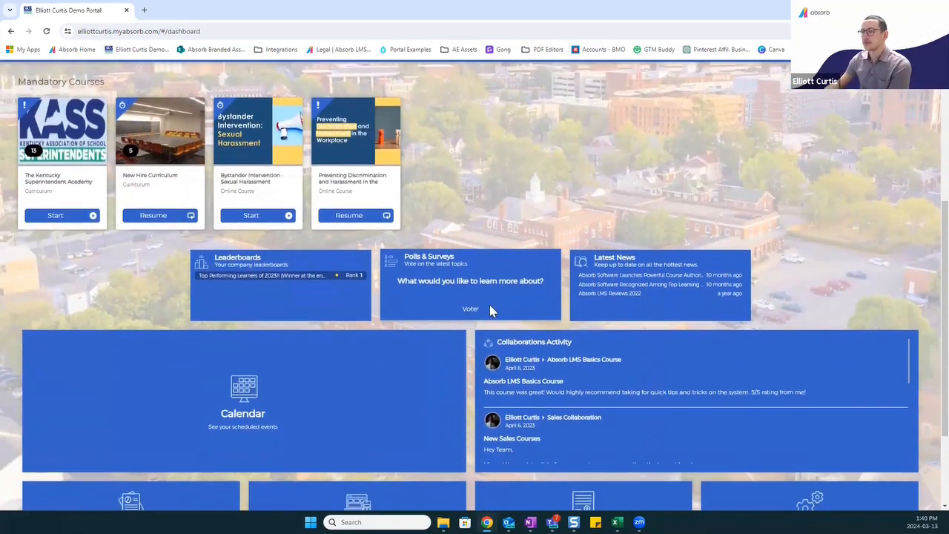
left_click(243, 349)
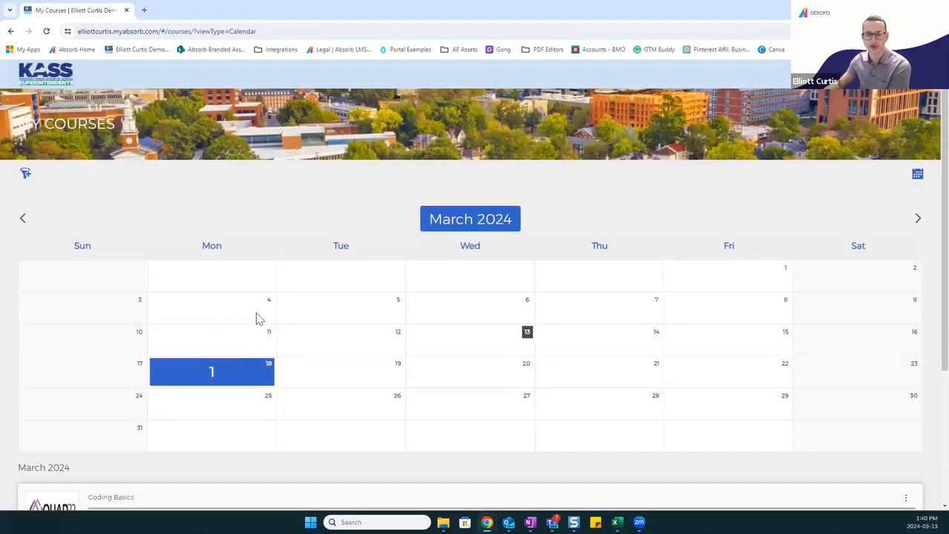
scroll(465, 314, "down", 3)
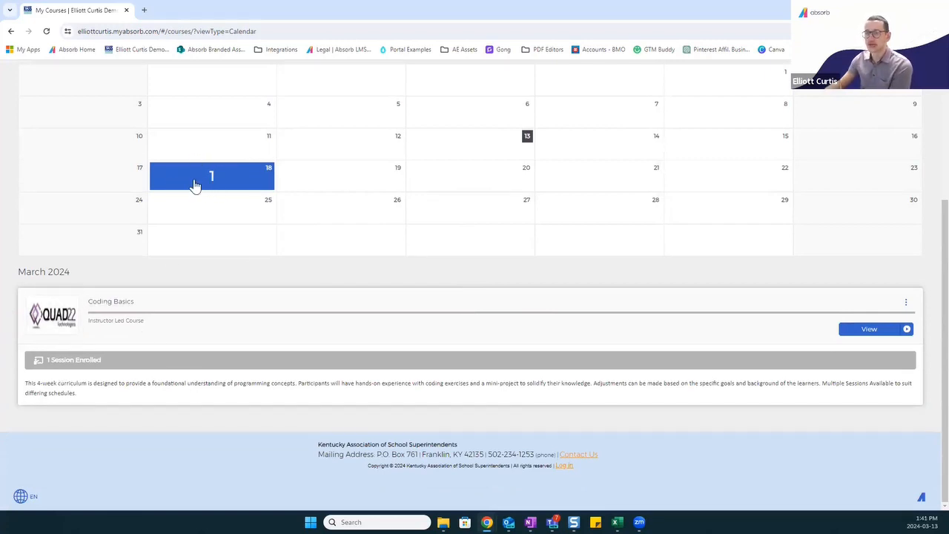
left_click(110, 330)
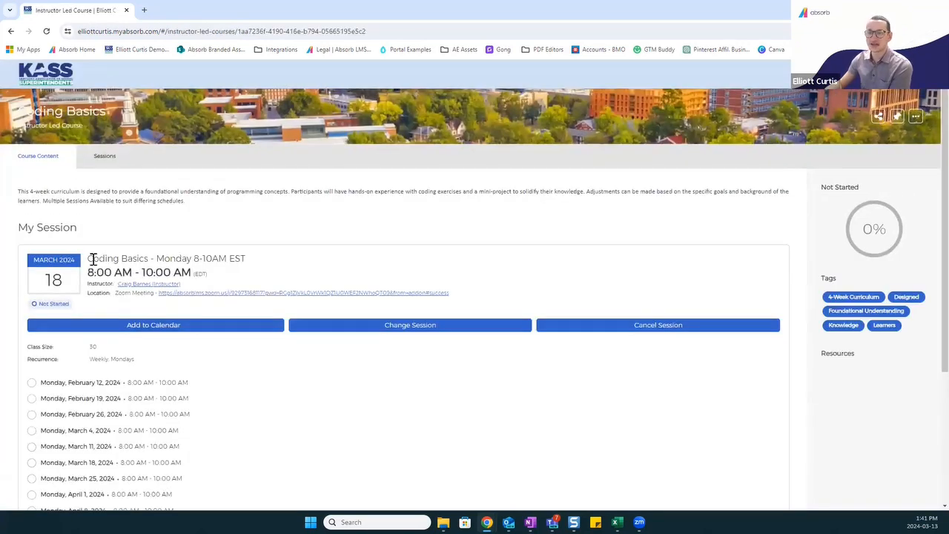
Step: Review the Coding Basics session's title, location, calendar options and list of weekly Monday dates
left_click_drag(89, 258, 199, 255)
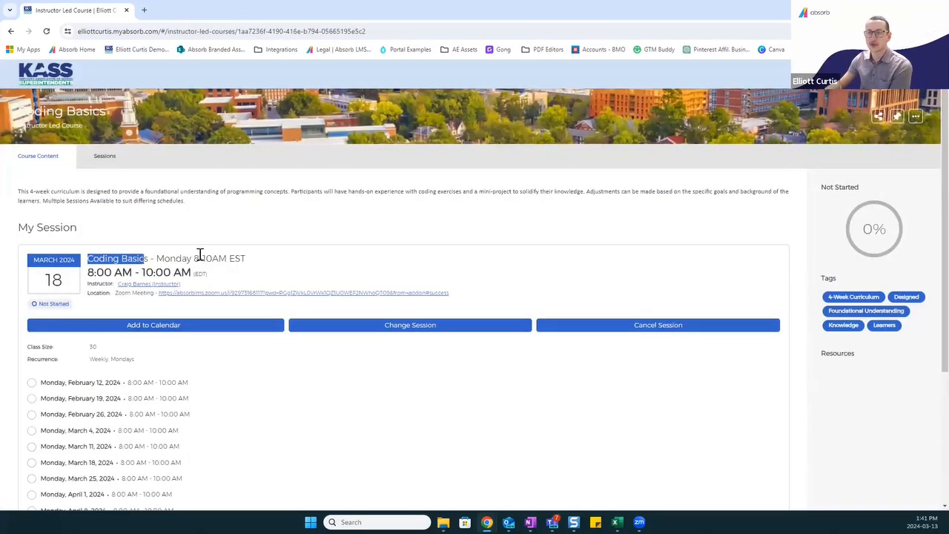
left_click(269, 258)
scroll(270, 258, "down", 1)
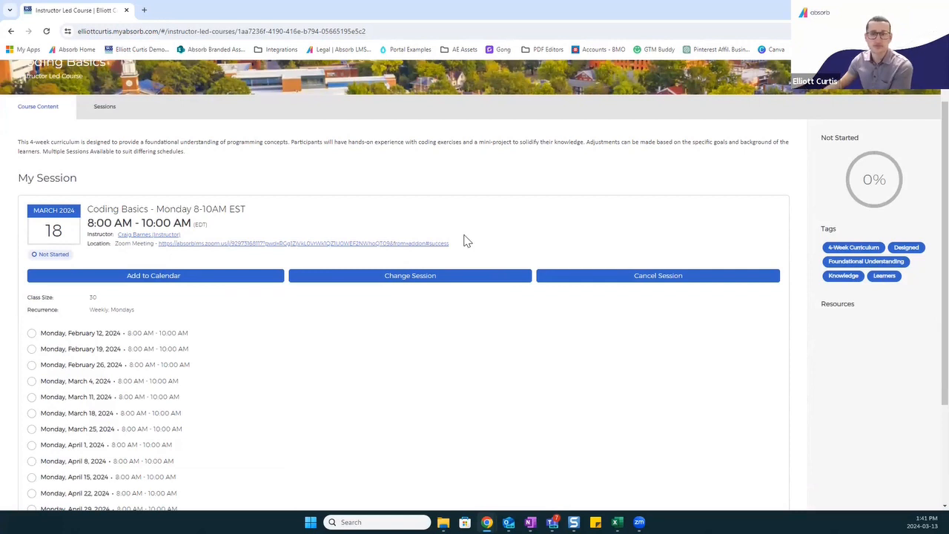
scroll(74, 334, "down", 2)
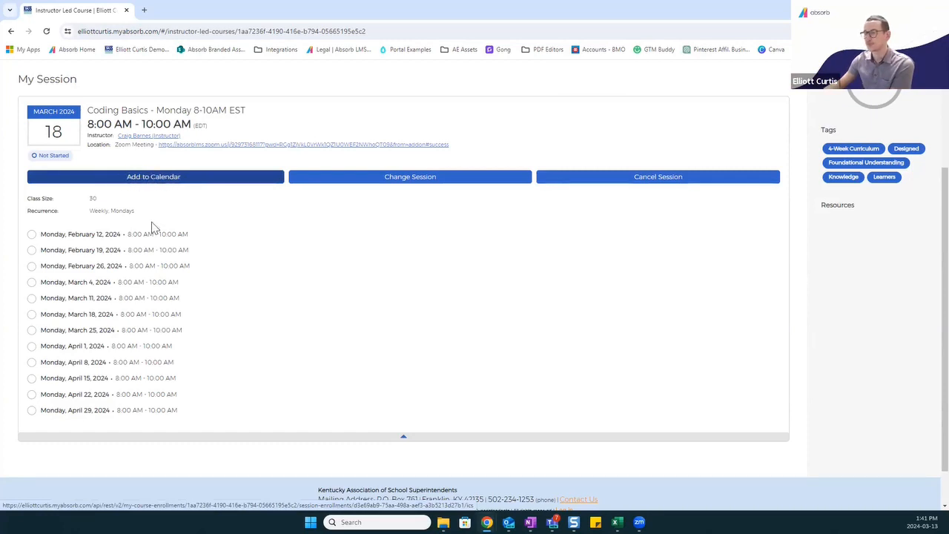
scroll(153, 231, "up", 2)
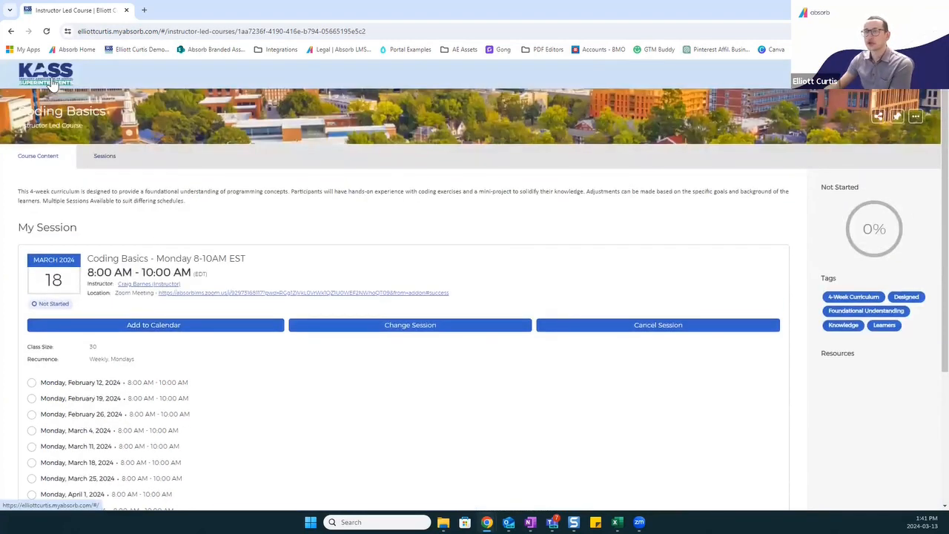
Step: Return to the portal dashboard and open Collaborations Activity
left_click(52, 83)
scroll(276, 383, "down", 5)
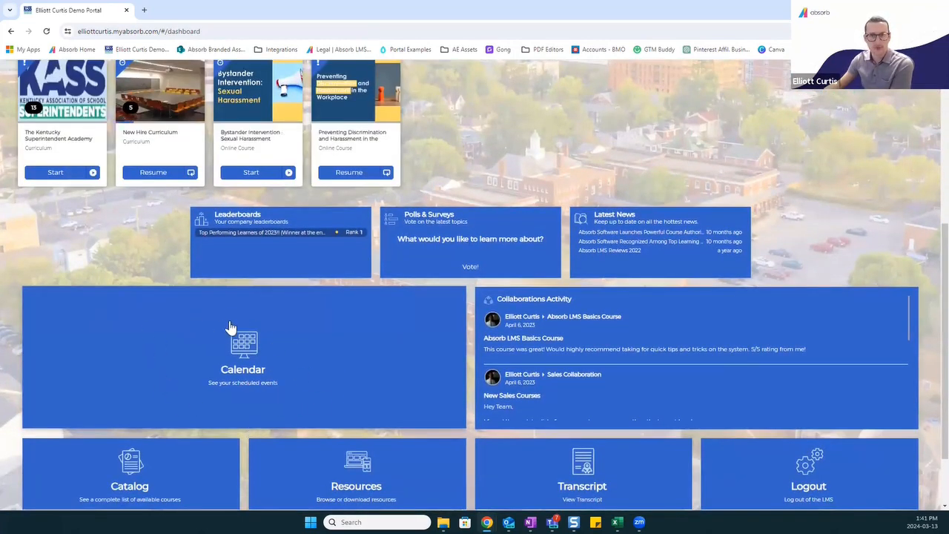
left_click(597, 303)
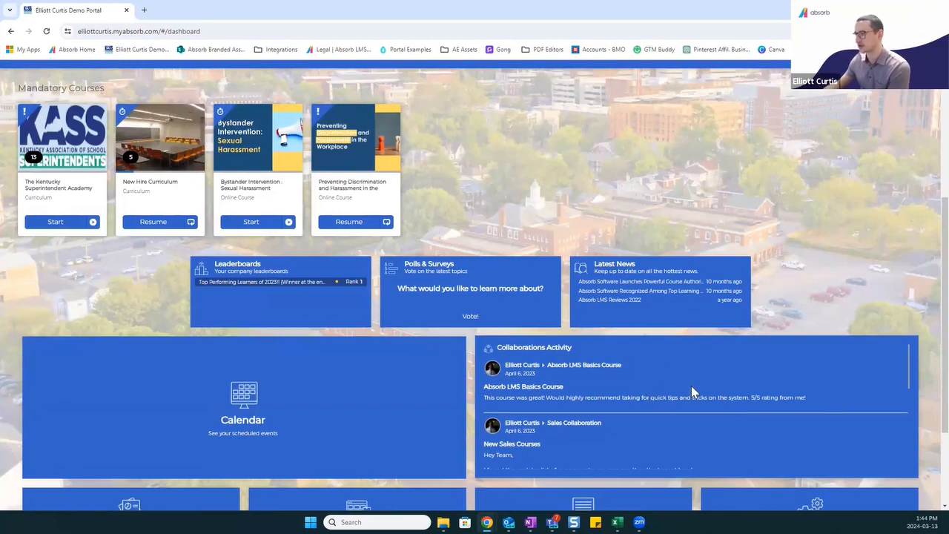
Step: Open Resources from the dashboard, turn Show Categories off and back on, and return to the dashboard
scroll(13, 386, "down", 3)
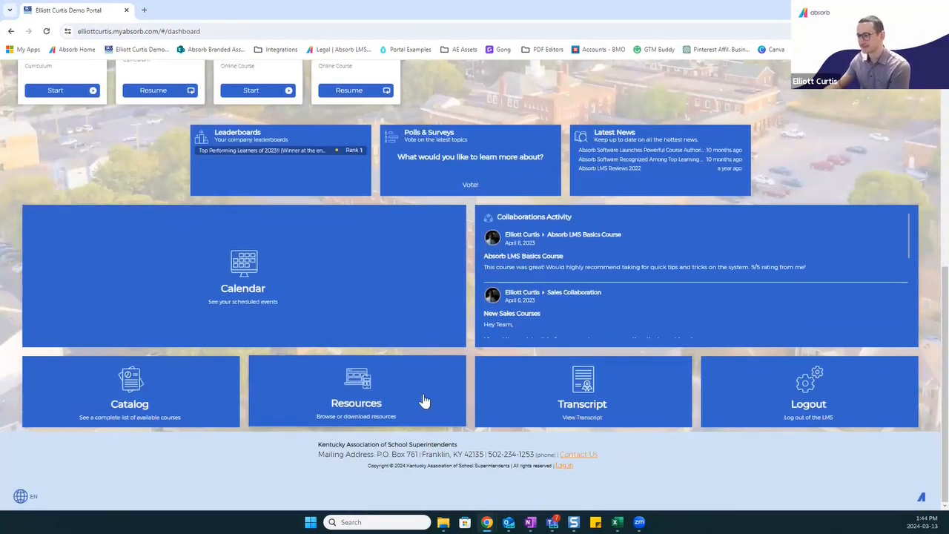
left_click(370, 393)
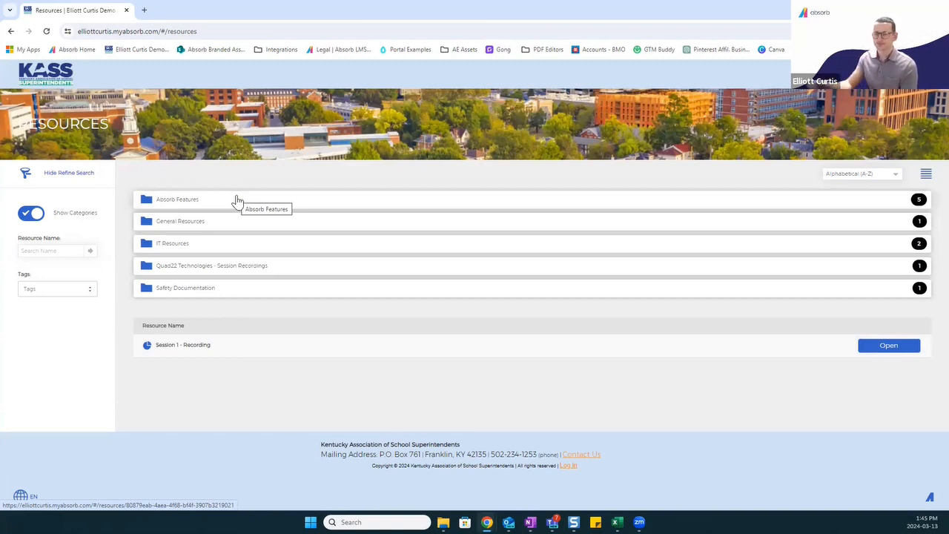
left_click(33, 213)
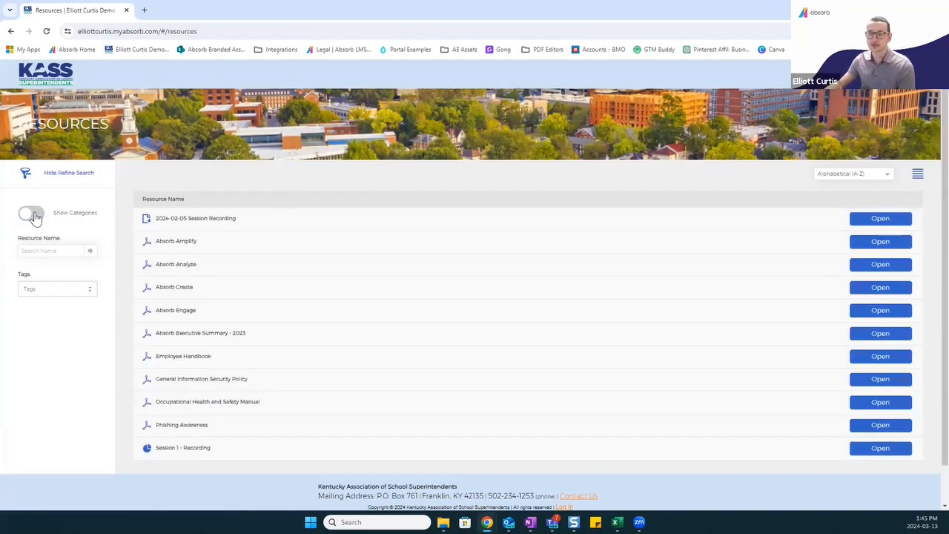
left_click(32, 214)
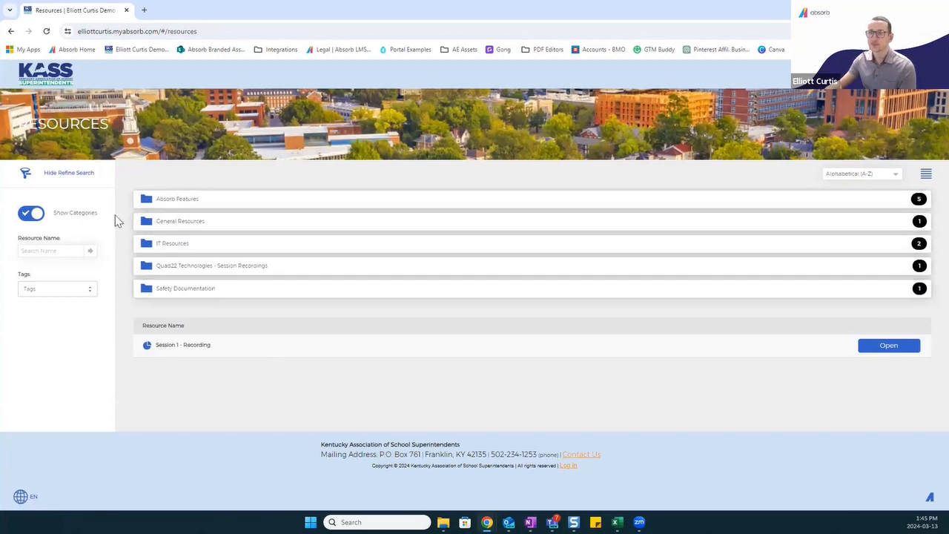
left_click(34, 76)
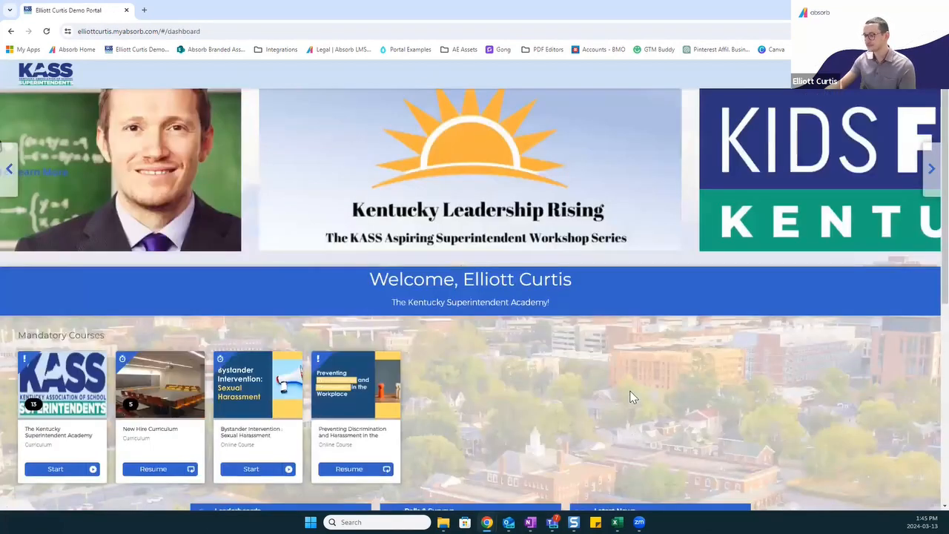
Step: Open the learner's Transcript from the dashboard and review its badges, credits, certificates, competencies and courses
scroll(629, 396, "down", 5)
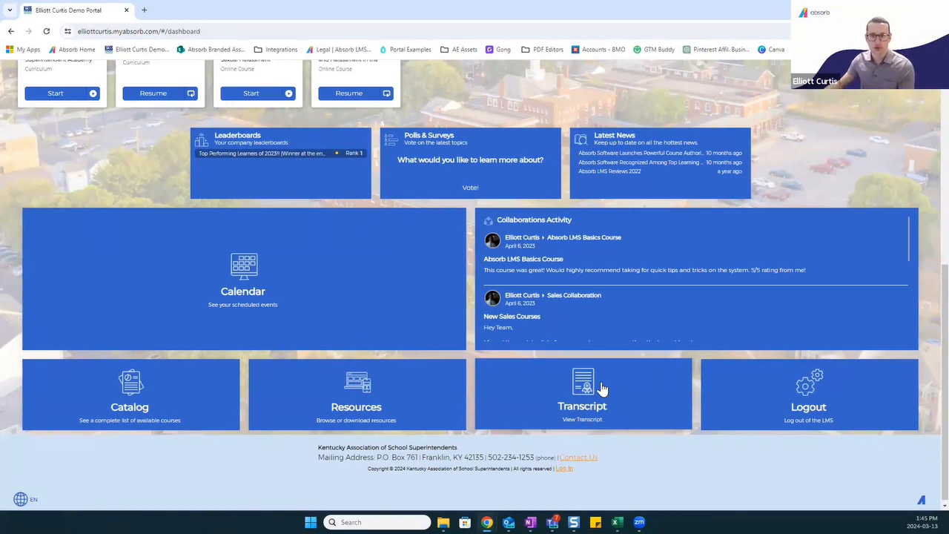
left_click(601, 389)
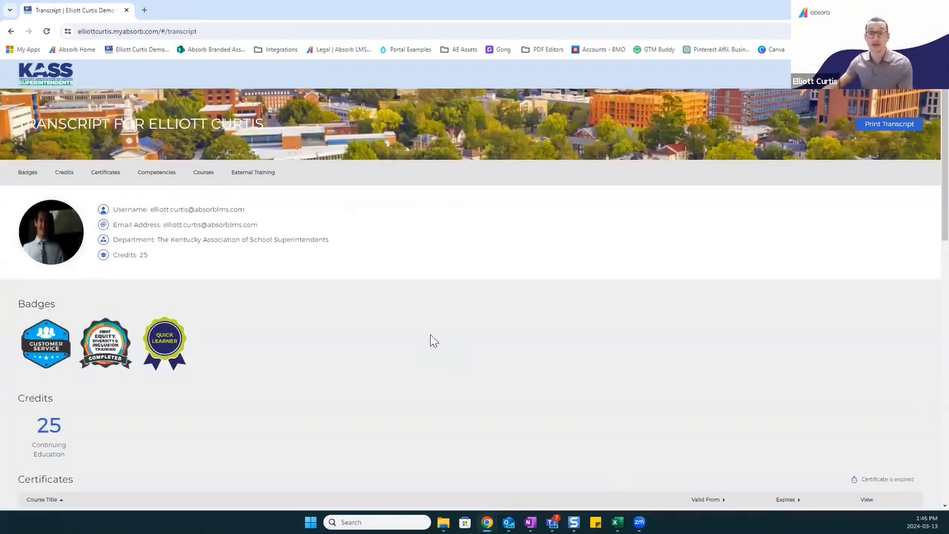
scroll(434, 340, "down", 2)
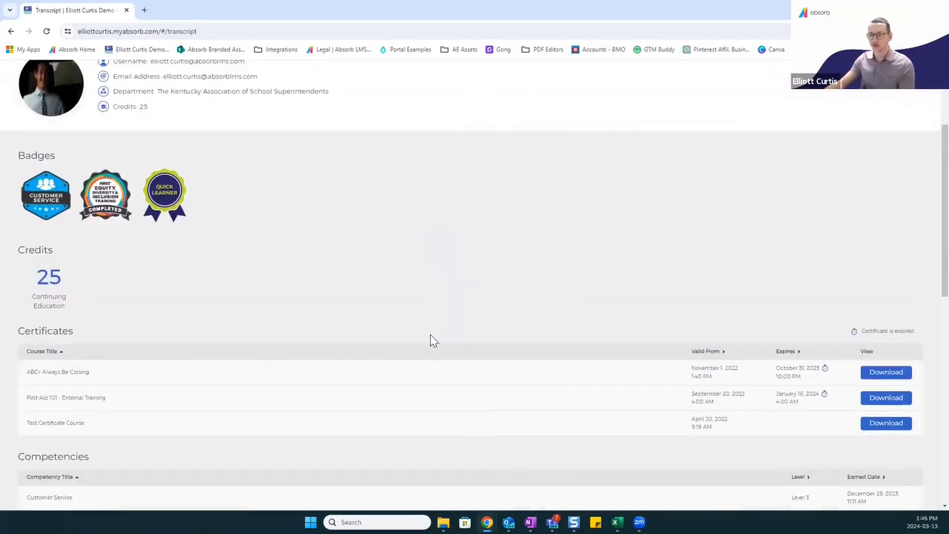
scroll(213, 212, "down", 2)
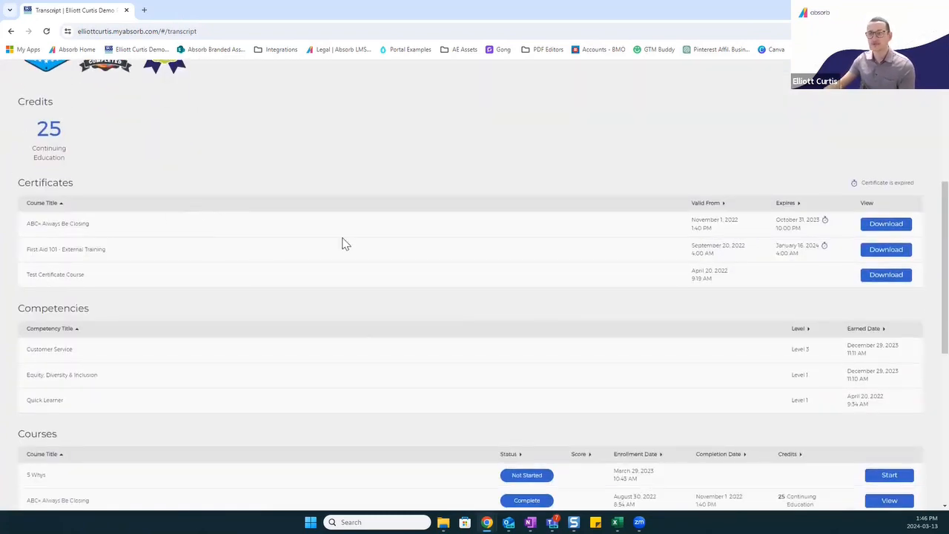
Step: View the Test Certificate Course certificate, close it, and look further down the transcript
left_click(881, 276)
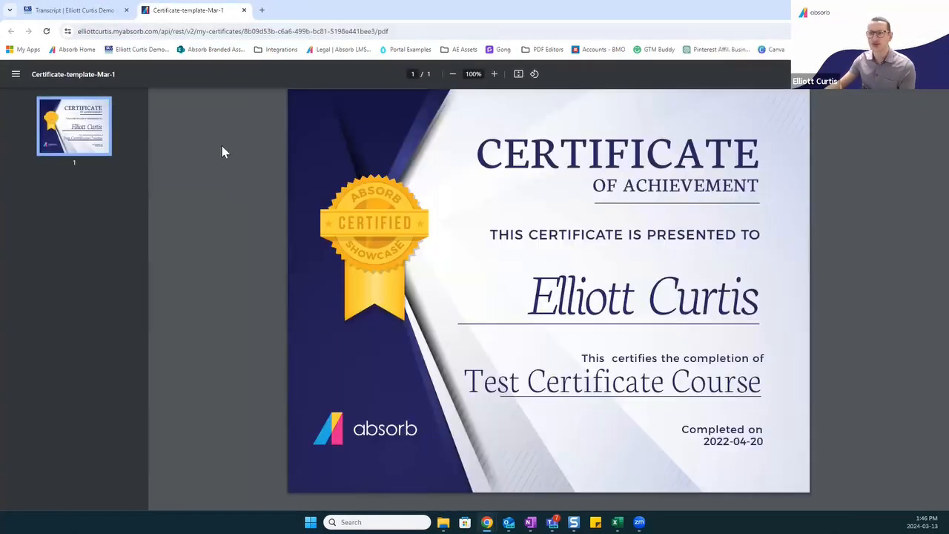
left_click(244, 10)
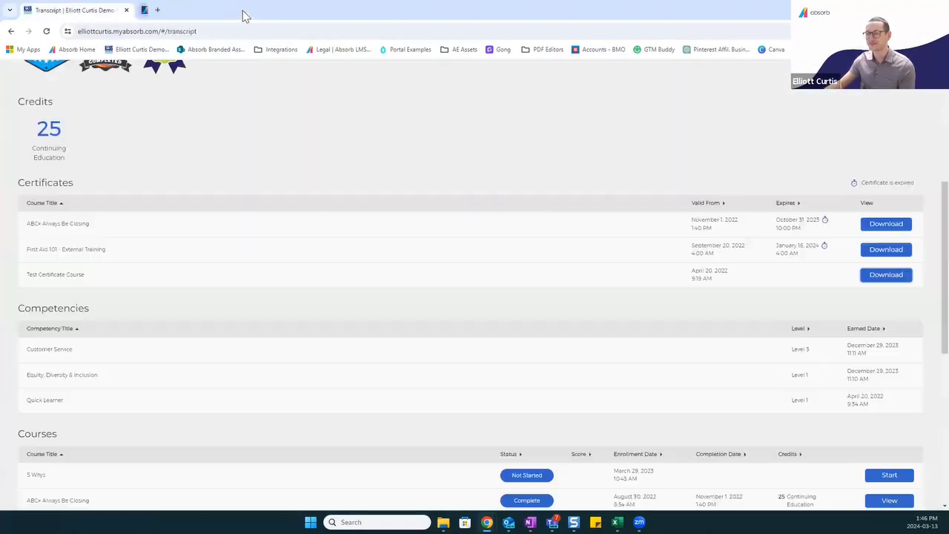
scroll(250, 180, "down", 2)
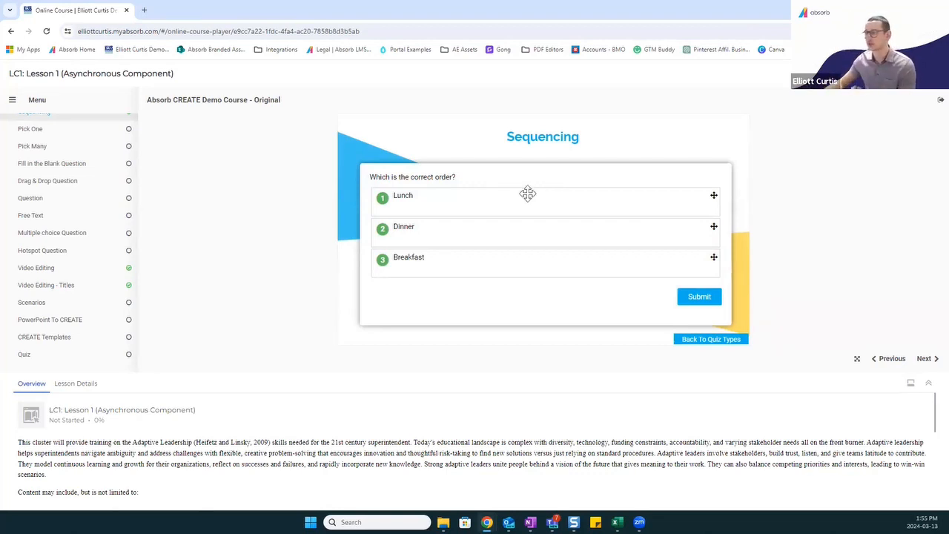
Step: Try to reorder the Lunch item in the Sequencing question and go back to the quiz types overview
left_click_drag(527, 193, 504, 214)
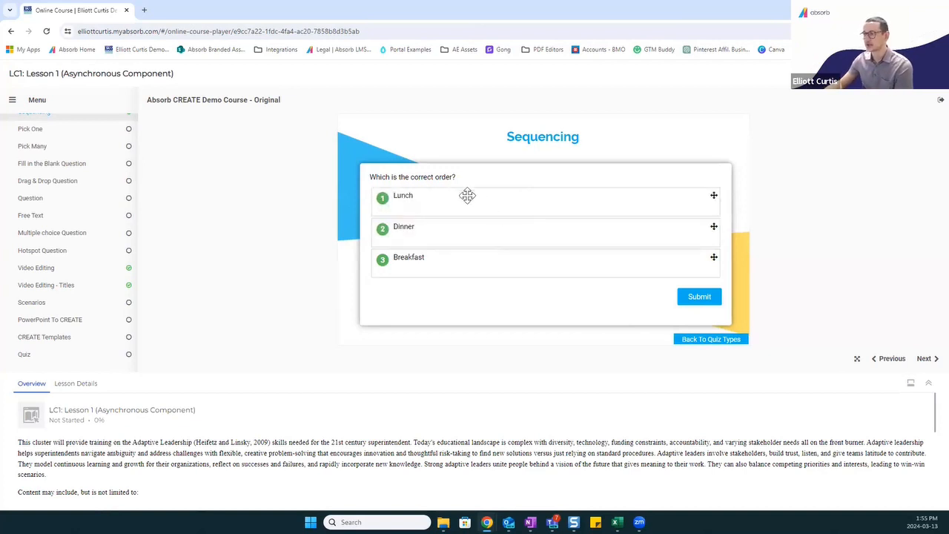
left_click(706, 339)
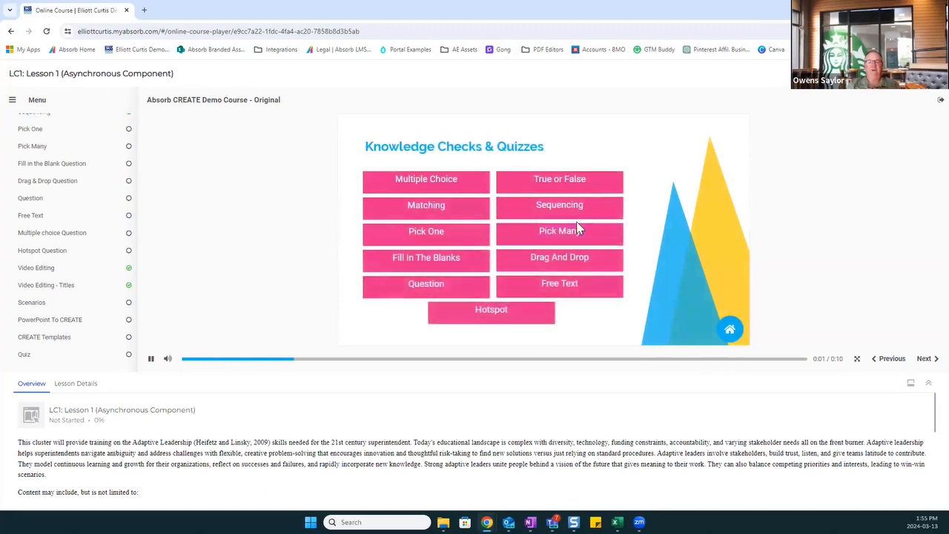
Step: In the Matching question, pair Pig with Piglet, Cat with Kitten and Dog with Puppy, and return to the quiz types overview
left_click(450, 213)
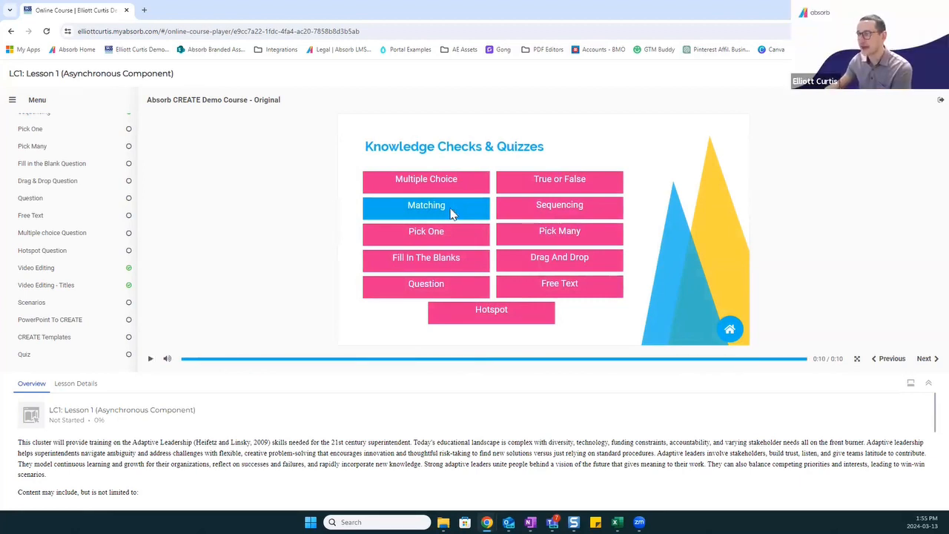
left_click_drag(437, 304, 599, 182)
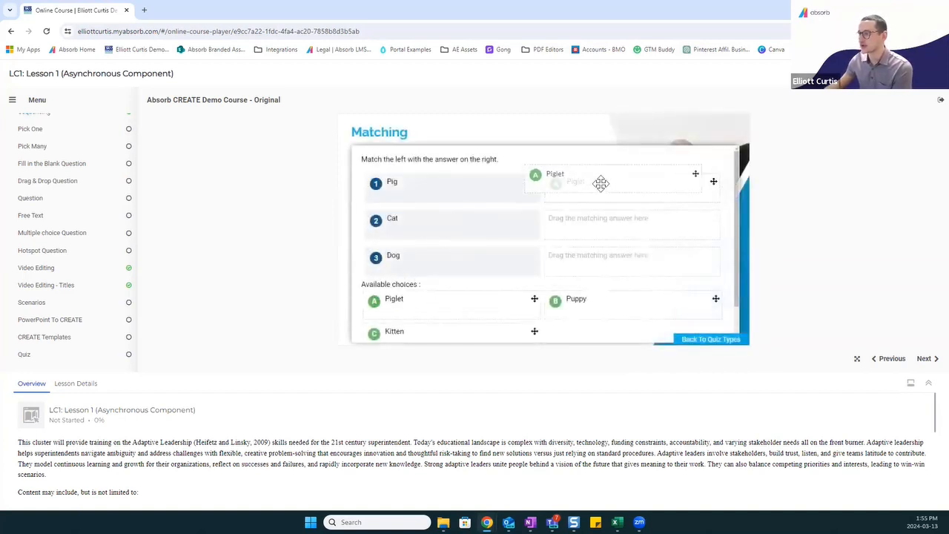
left_click_drag(442, 304, 623, 256)
left_click_drag(468, 299, 629, 226)
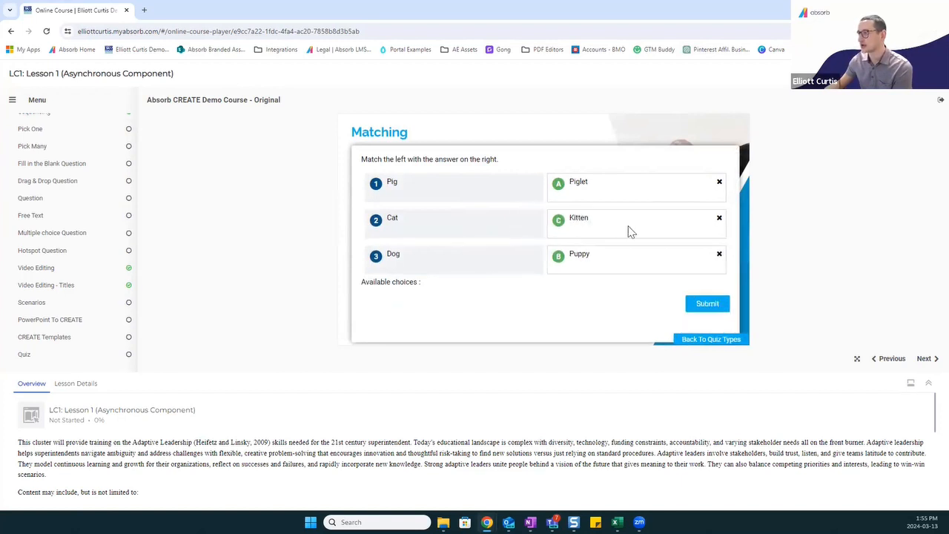
left_click(706, 342)
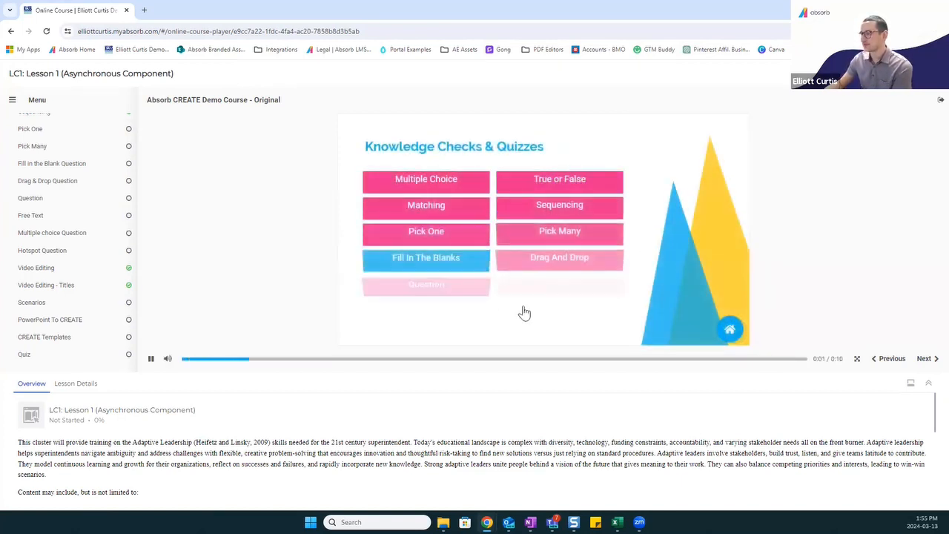
Step: Complete the Drag and Drop question by placing the images on Starfish, Corals, Mandarinfish and Sea turtle, submit it, and return to the quiz types
left_click(574, 266)
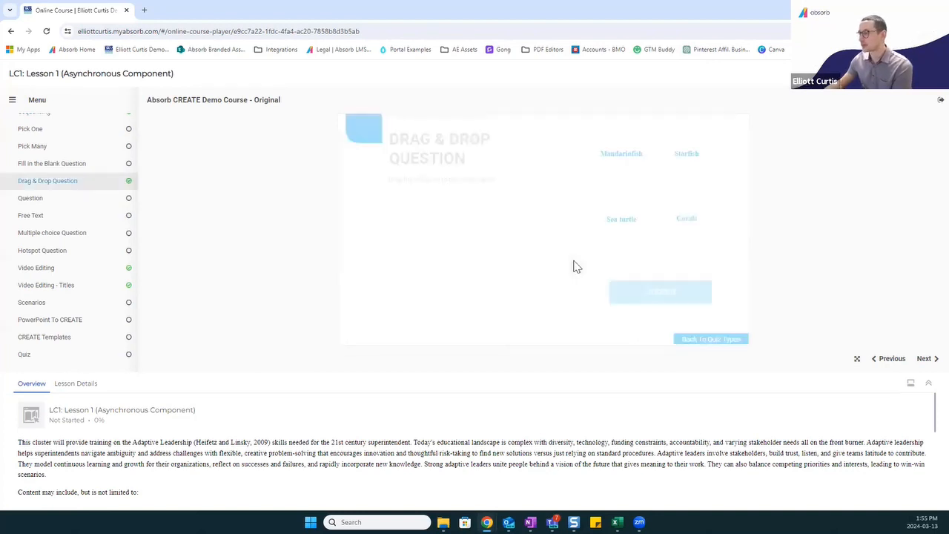
left_click_drag(487, 303, 696, 159)
mouse_move(538, 303)
left_mouse_down()
mouse_move(616, 243)
mouse_move(621, 152)
mouse_move(537, 295)
left_mouse_up()
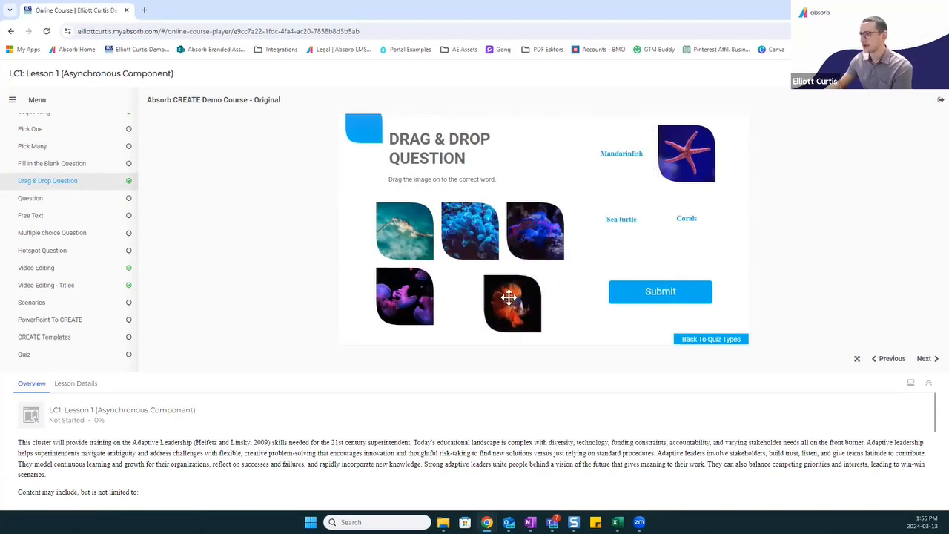
left_click_drag(470, 230, 671, 222)
left_click_drag(623, 243, 694, 218)
mouse_move(538, 305)
left_mouse_down()
mouse_move(599, 159)
mouse_move(534, 296)
left_mouse_up()
left_click_drag(534, 230, 621, 153)
left_click_drag(425, 242, 630, 236)
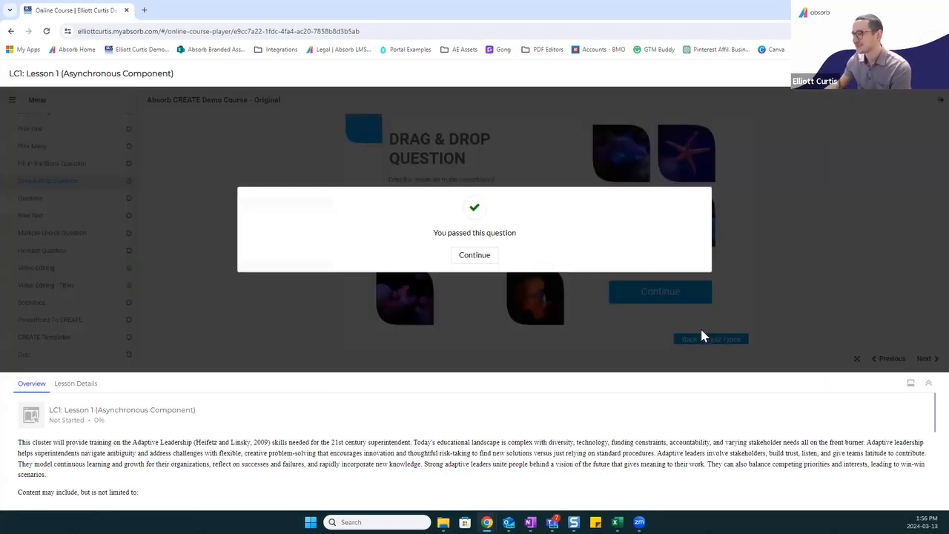
left_click(473, 255)
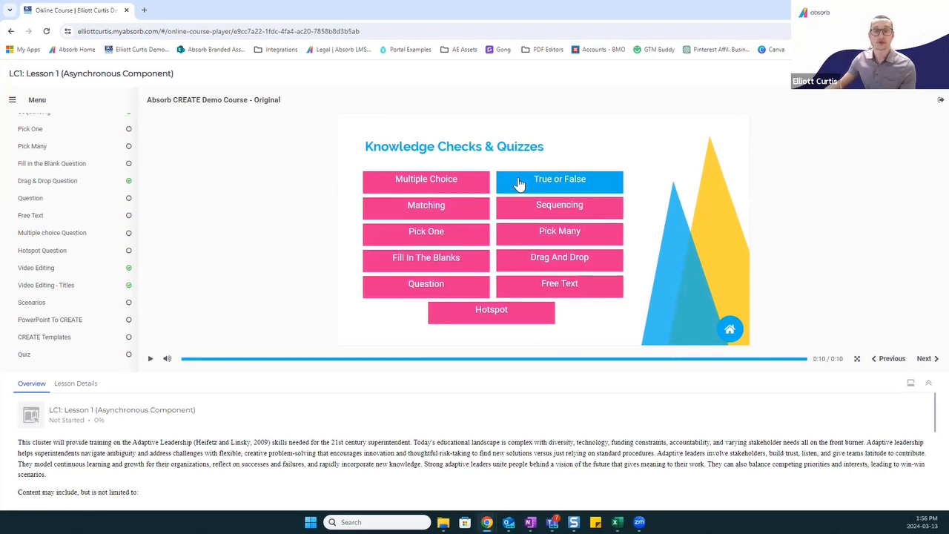
Step: Go back to the course's Features page and exit LC1: Lesson 1 to the curriculum page
left_click(730, 330)
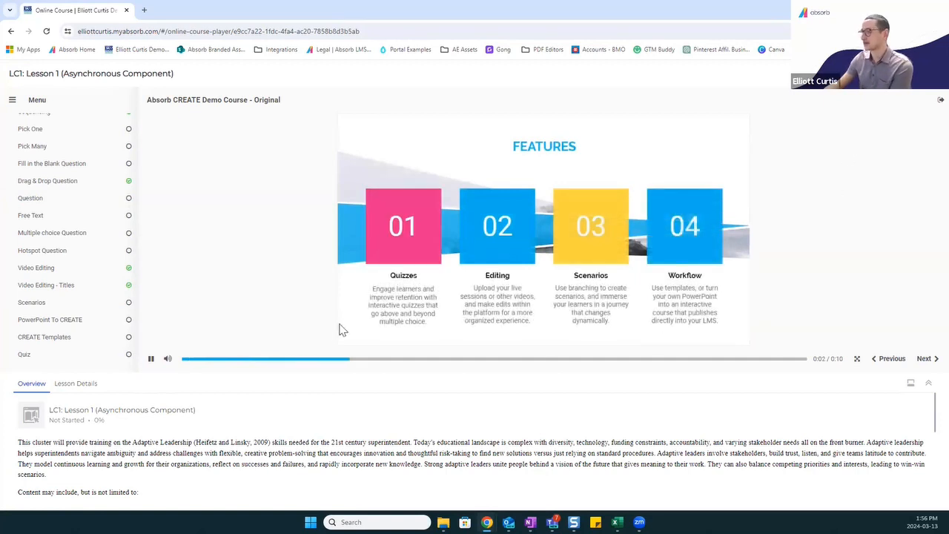
scroll(57, 240, "up", 4)
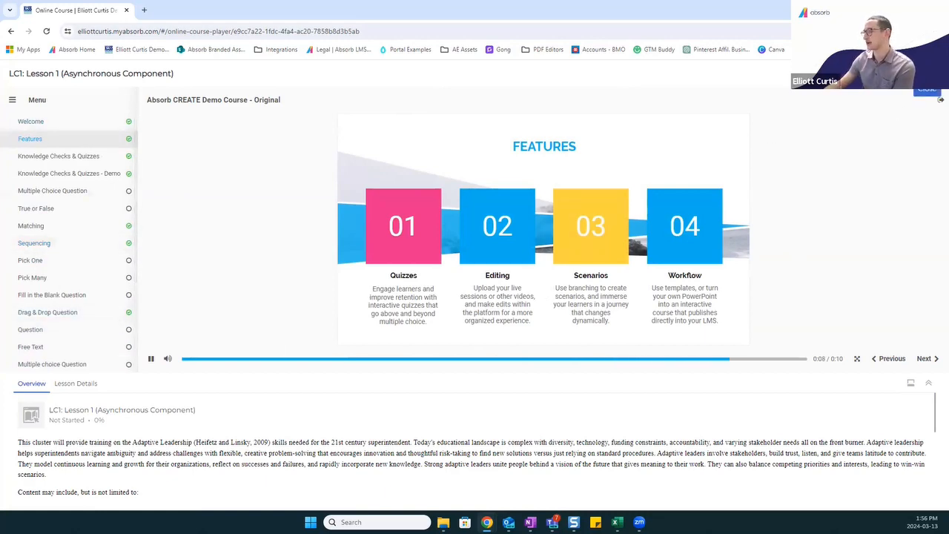
left_click(927, 75)
left_click(428, 324)
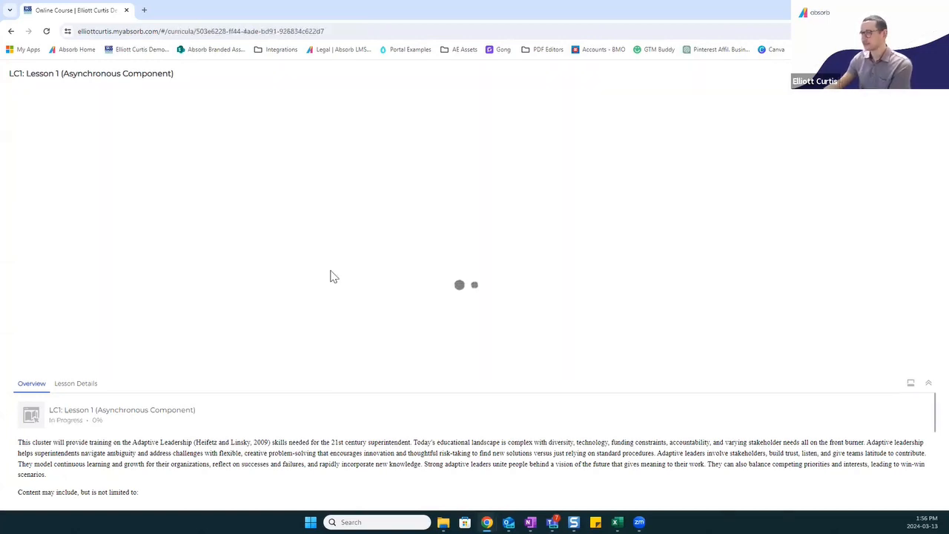
Step: Enroll in and start LC1: Lesson 2 (Video Upload and Feedback), and mark its video upload response as ready for review
scroll(172, 208, "down", 2)
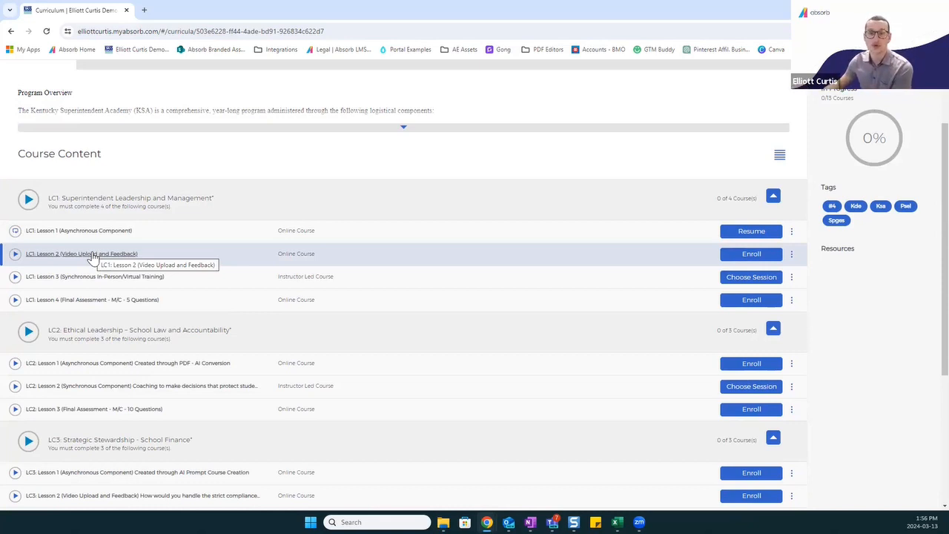
left_click(751, 254)
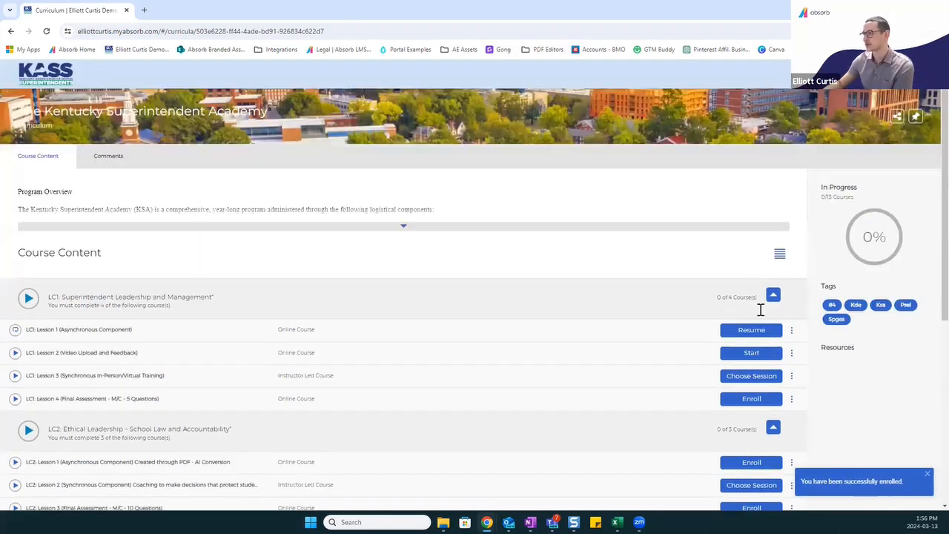
left_click(751, 352)
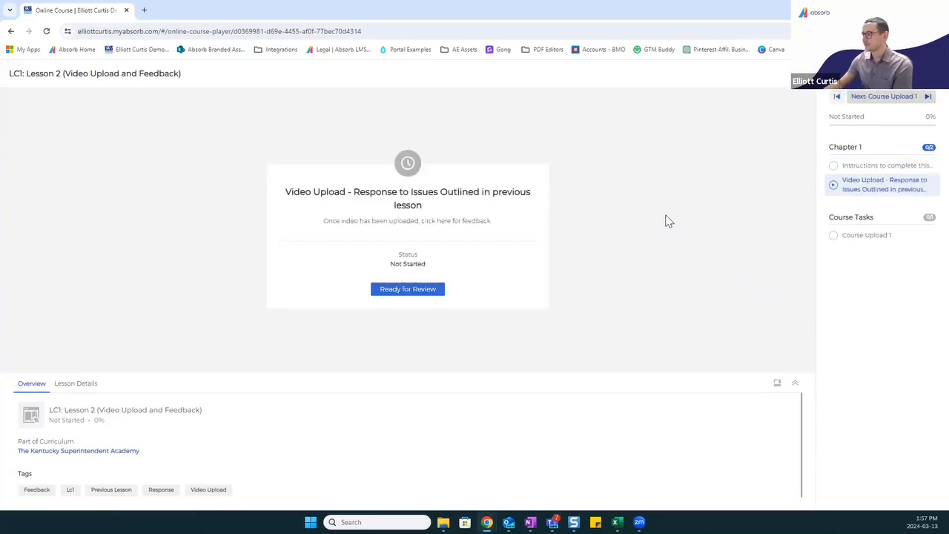
left_click(404, 290)
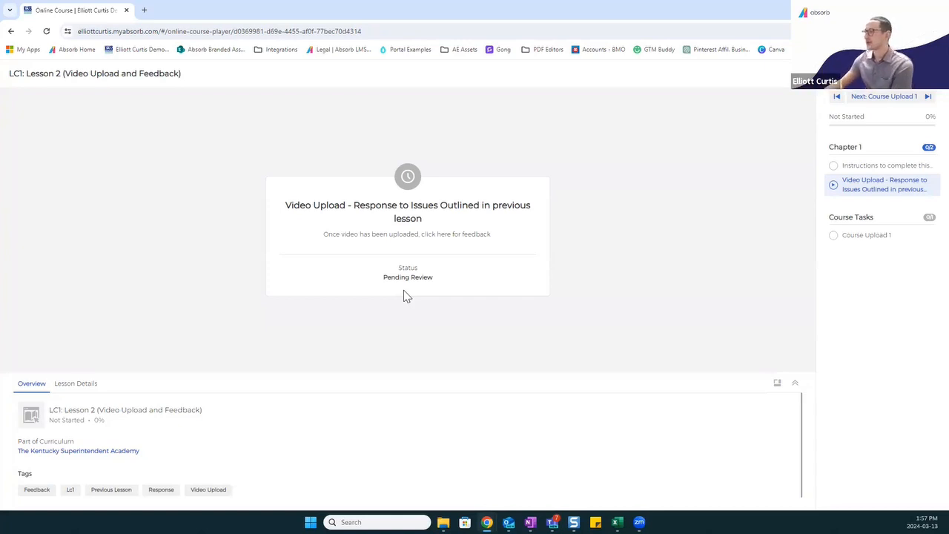
Step: Open the Course Upload 1 task and look over its file selection and upload form
left_click(834, 235)
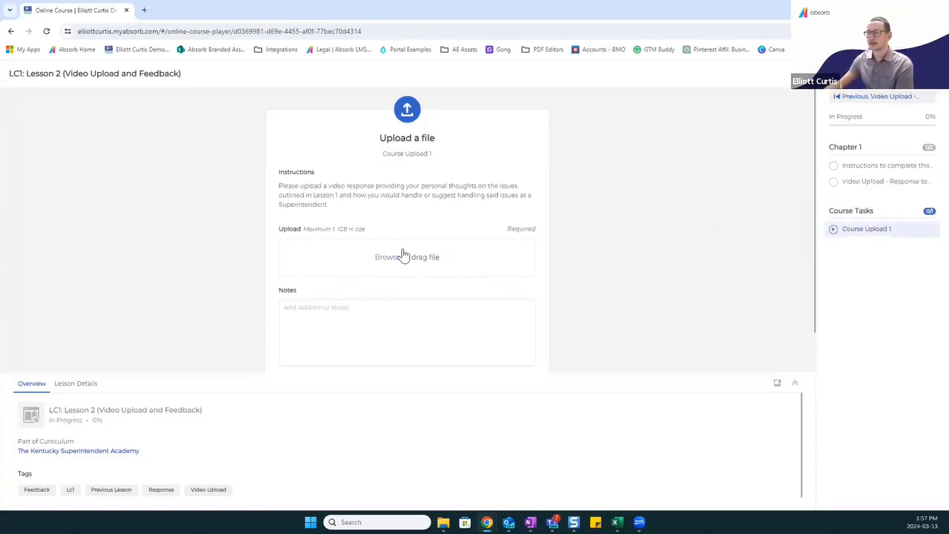
left_click(389, 263)
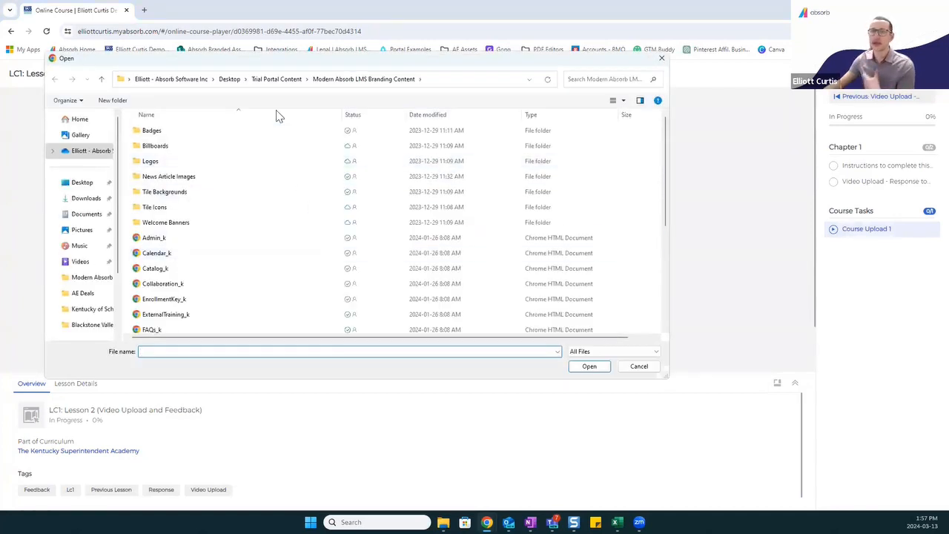
left_click(661, 60)
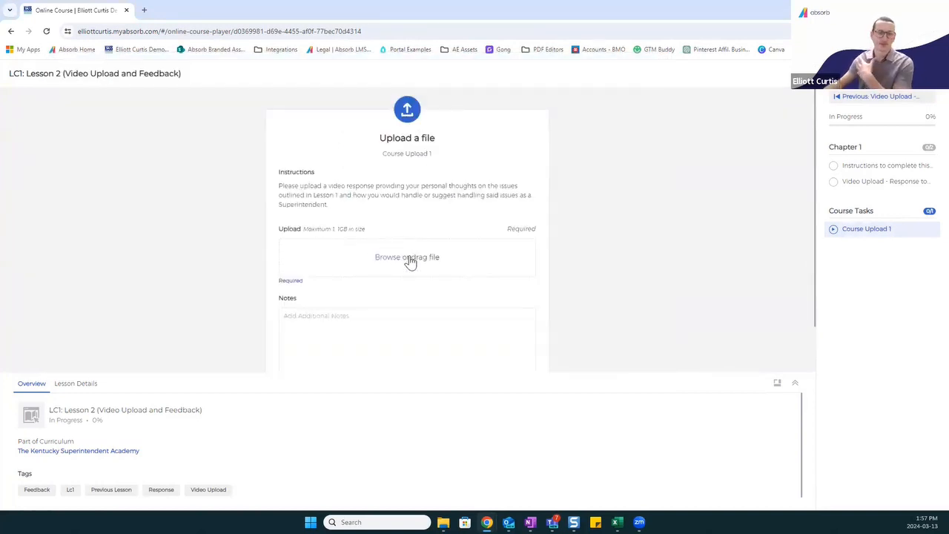
scroll(410, 261, "down", 1)
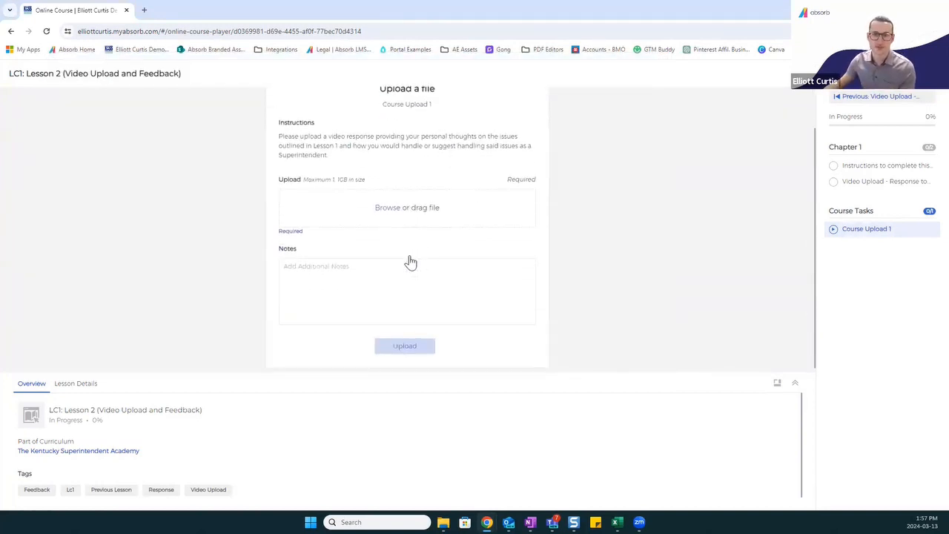
Step: Try to attach the Calendar_k file to Course Upload 1 and remove it again
left_click(386, 210)
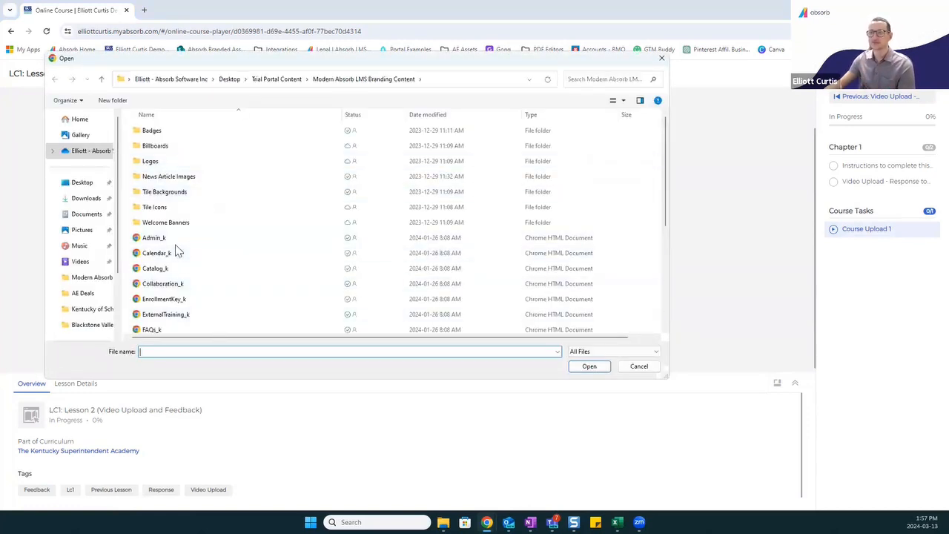
left_click(222, 253)
left_click(589, 366)
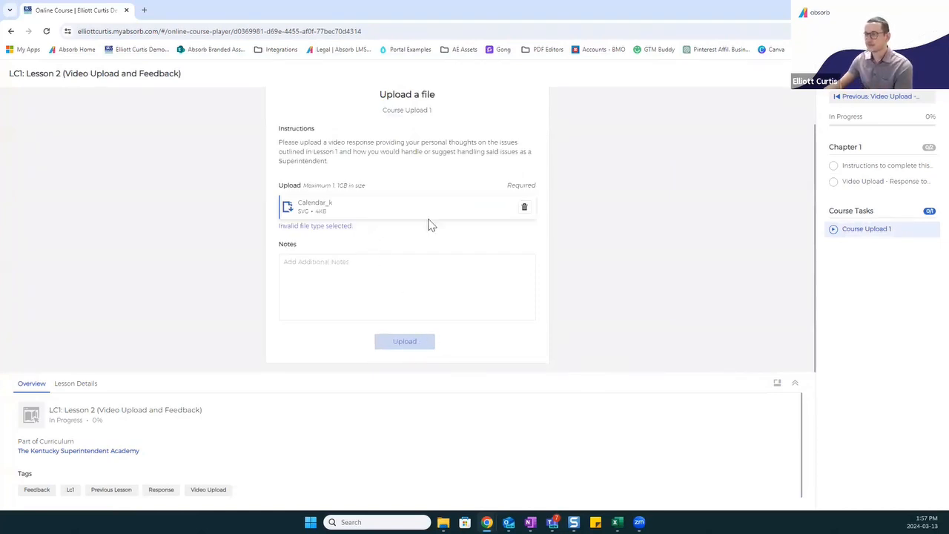
left_click(524, 207)
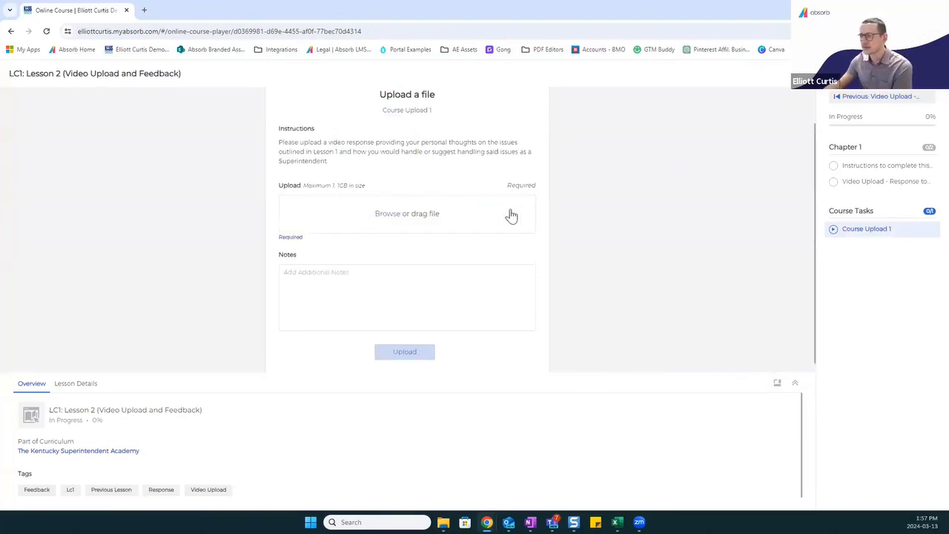
Step: Attach Absorb Product Roadmap 2023 Q2-Q3 from the desktop's Client Facing Documents folder to Course Upload 1 and try to upload it
left_click(384, 214)
left_click(82, 184)
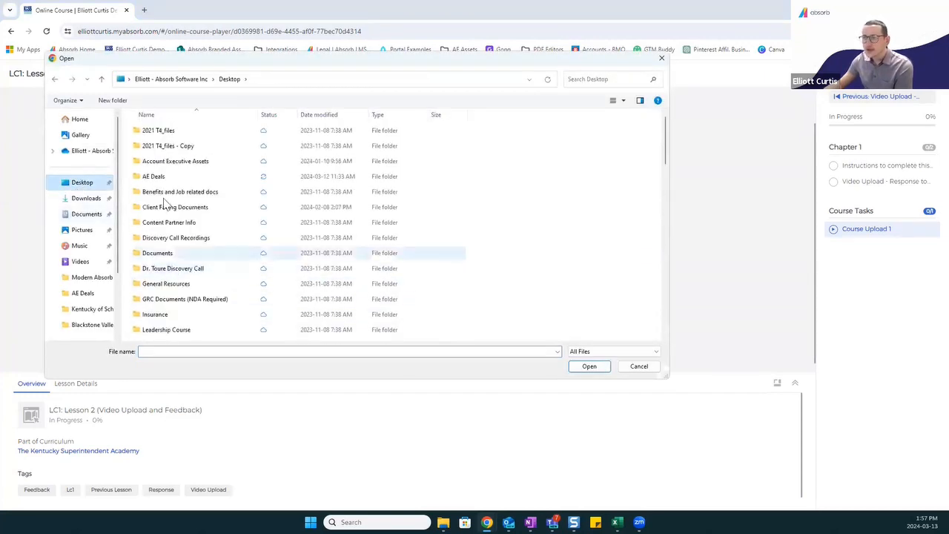
left_click(172, 211)
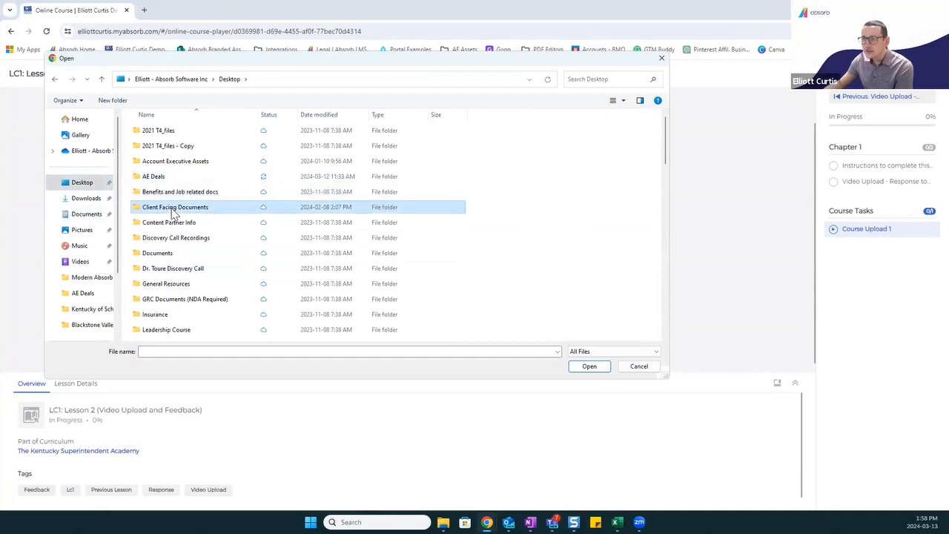
double_click(172, 211)
left_click(177, 160)
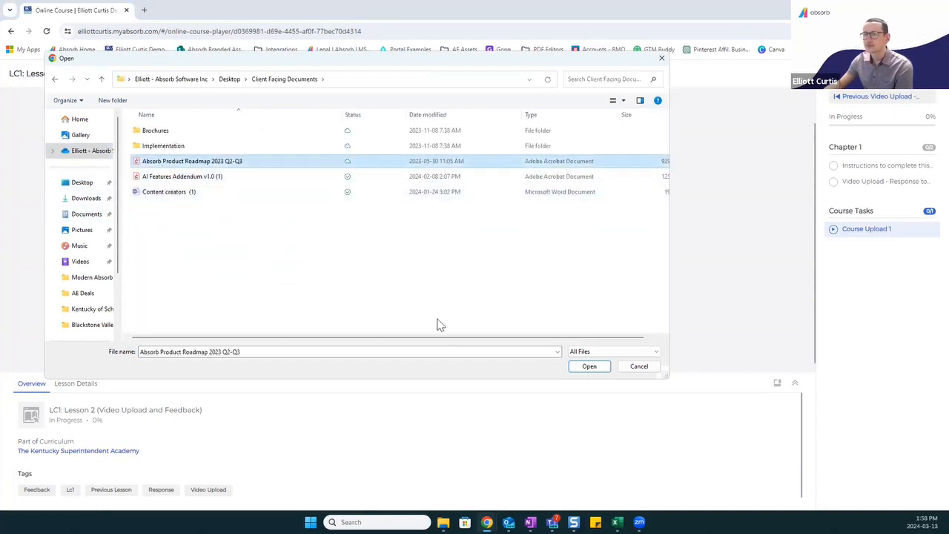
left_click(602, 368)
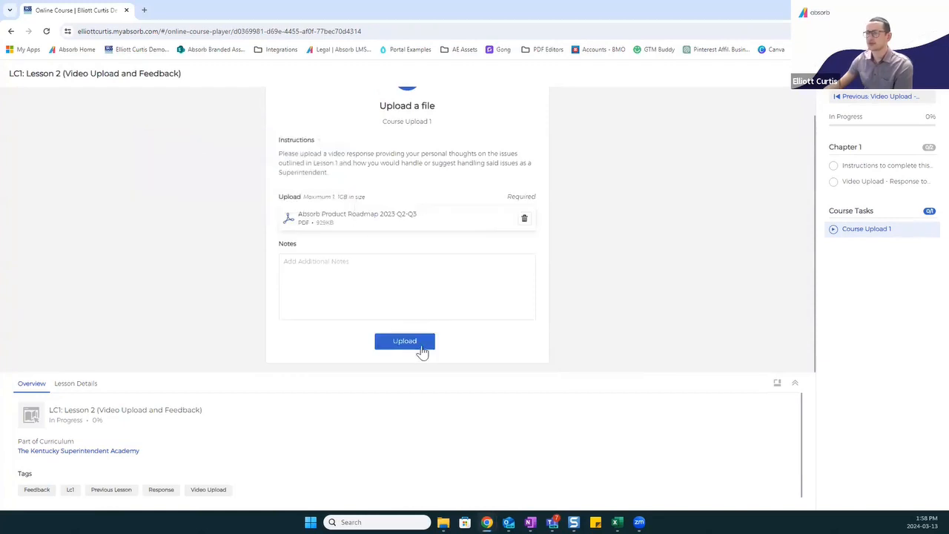
left_click(402, 345)
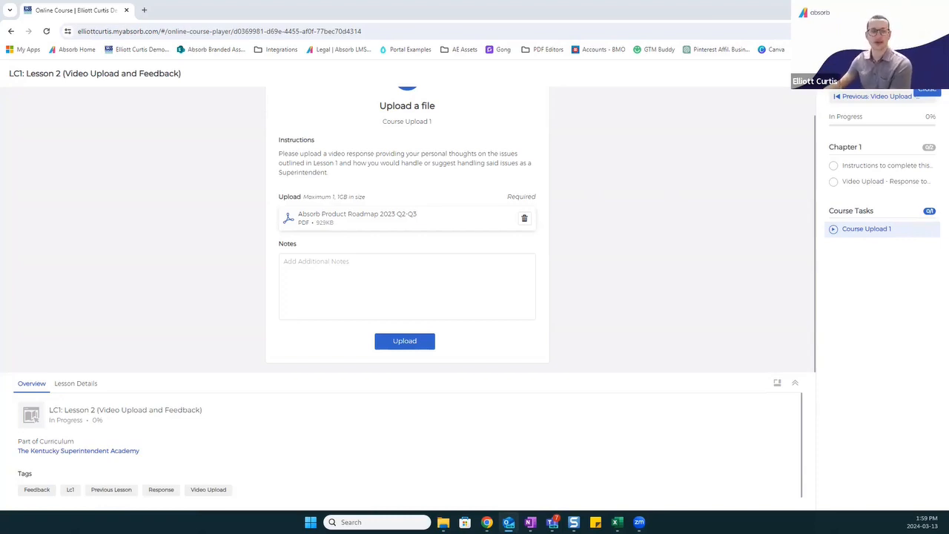
Step: Exit LC1: Lesson 2 to the curriculum page, leaving the incomplete upload
left_click(926, 74)
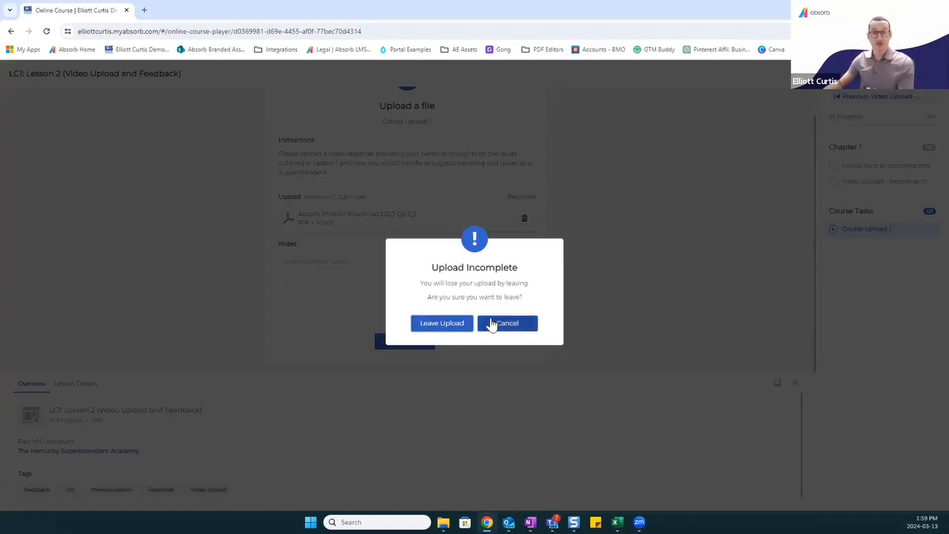
left_click(508, 327)
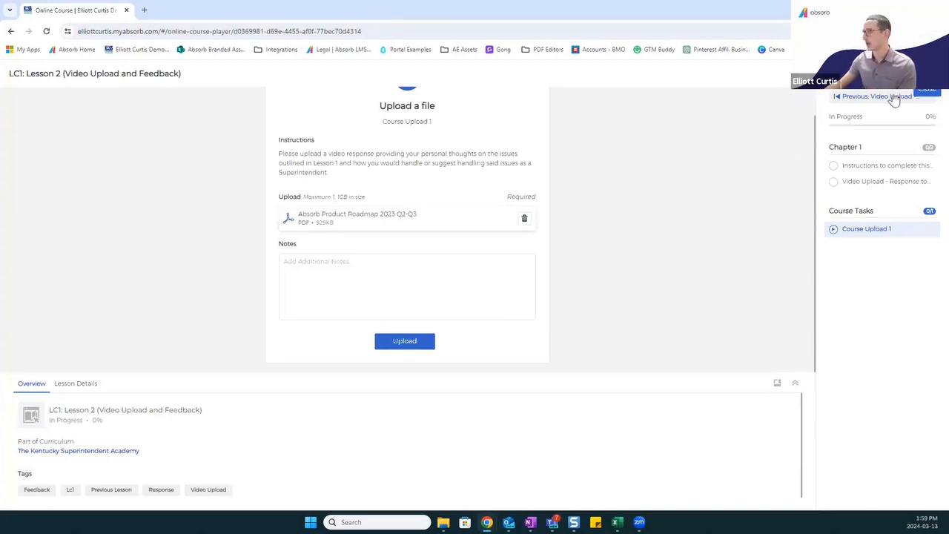
left_click(926, 74)
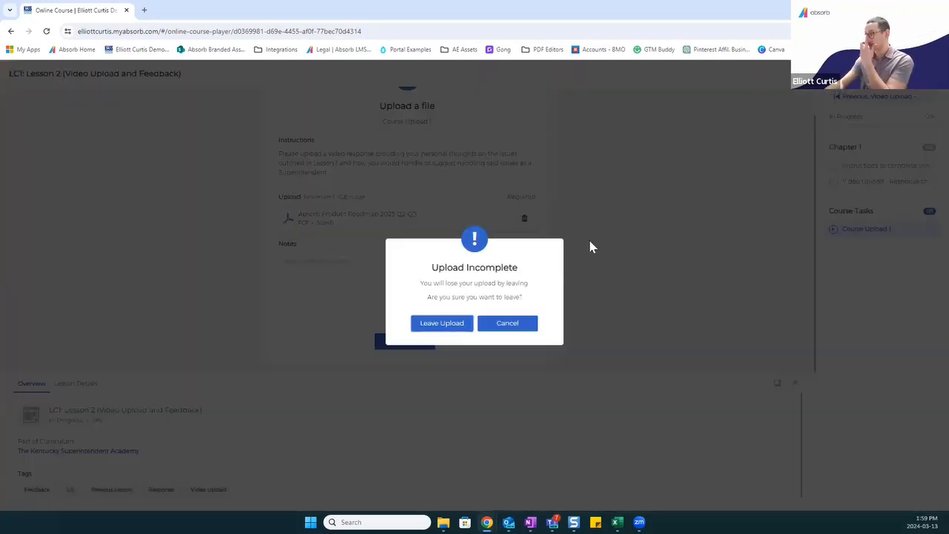
left_click(429, 324)
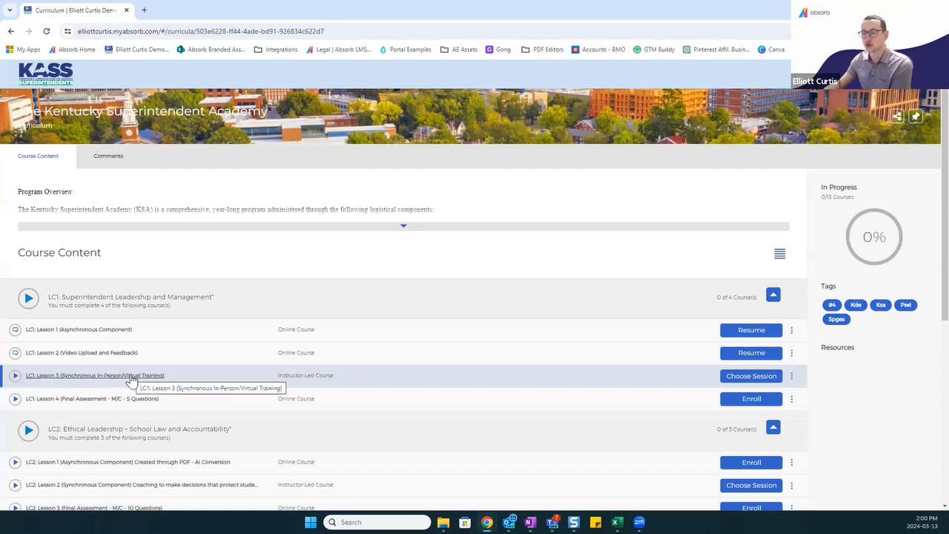
Step: Open the sessions of LC1: Lesson 3 (Synchronous In-Person/Virtual Training), review the virtual session and expand the in-person session's details
left_click(131, 377)
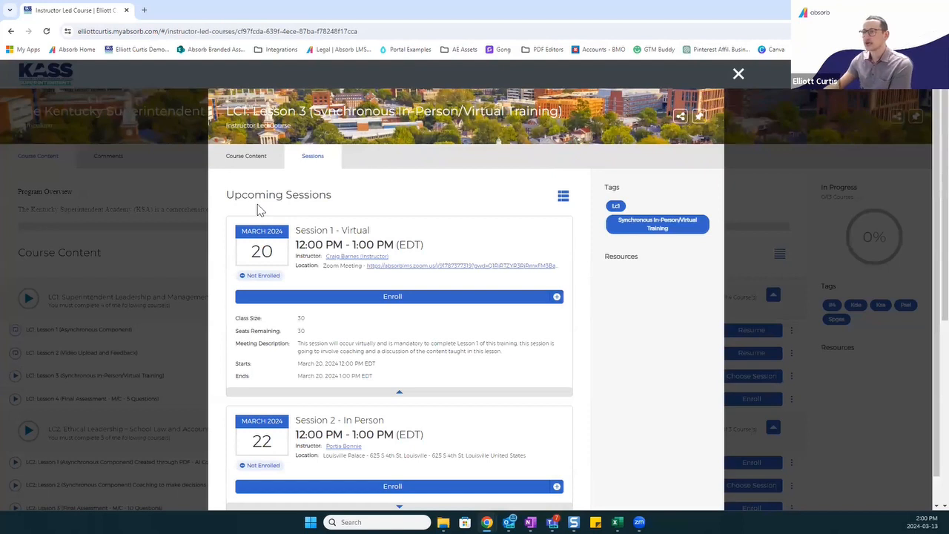
scroll(398, 233, "down", 1)
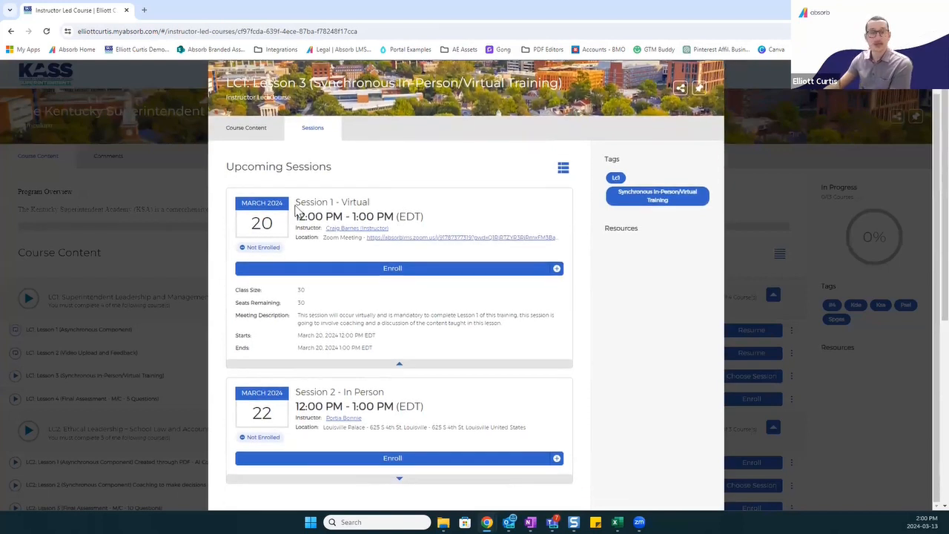
left_click_drag(295, 206, 380, 204)
left_click(375, 391)
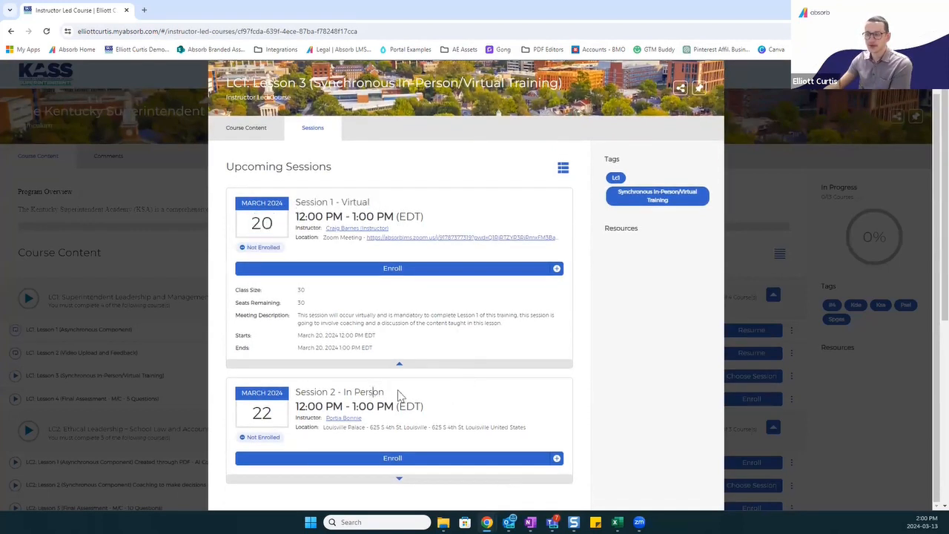
left_click(400, 481)
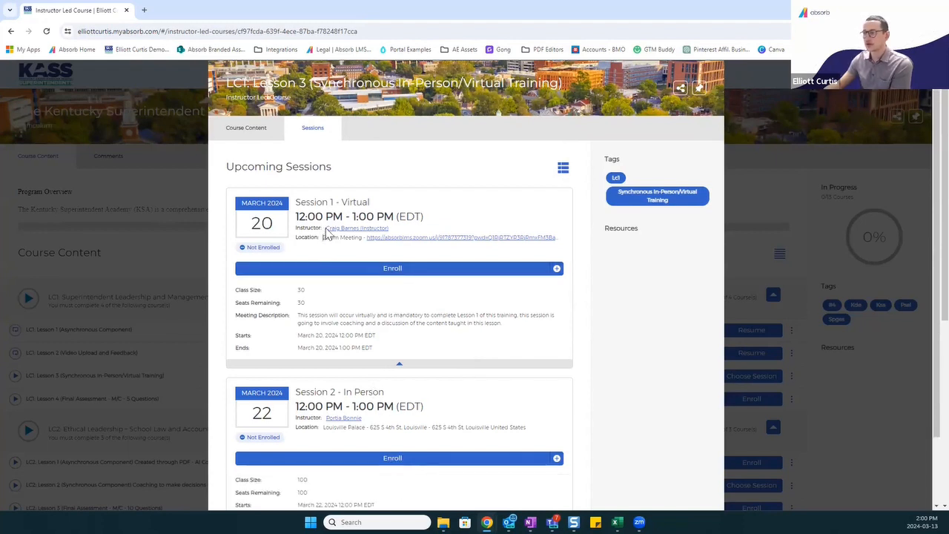
Step: Review the location and meeting details of the virtual and in-person sessions in LC1: Lesson 3 and close the course
left_click_drag(324, 237, 622, 255)
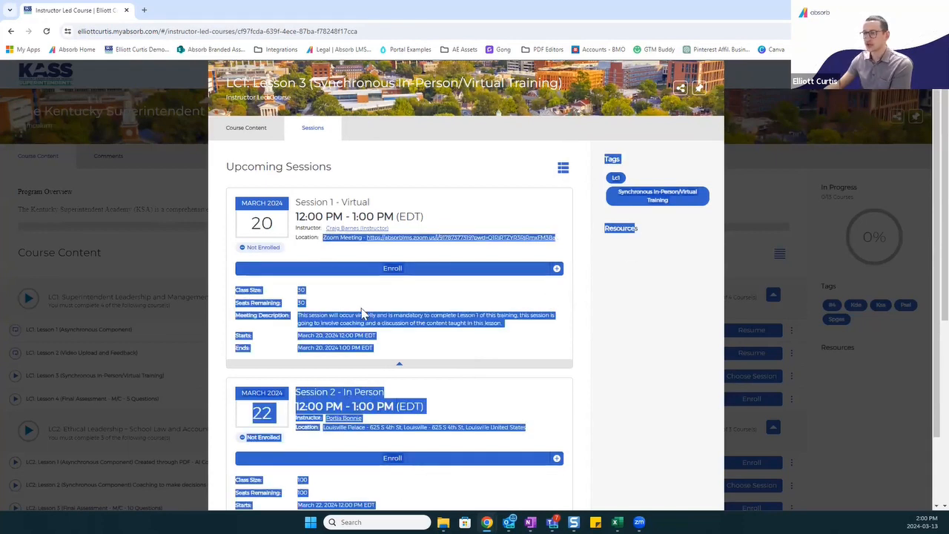
left_click(363, 314)
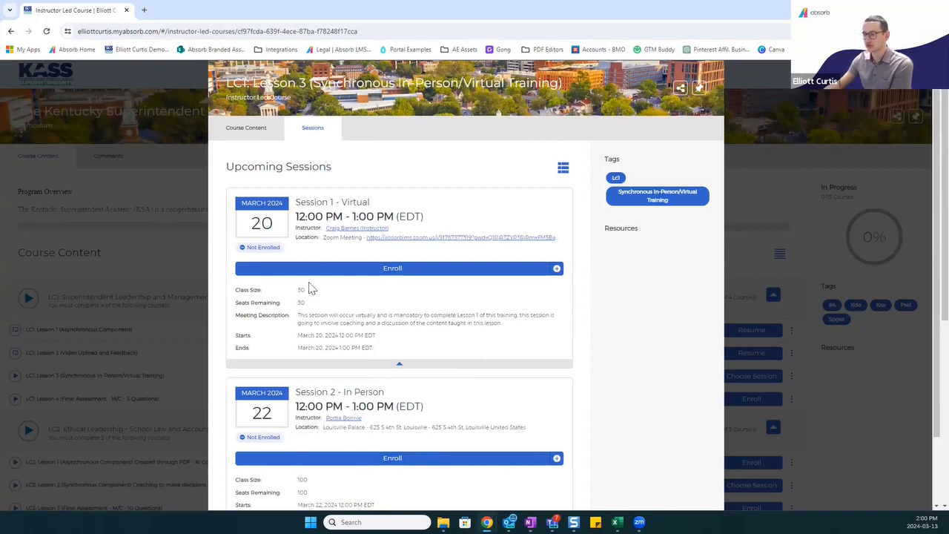
scroll(282, 308, "down", 2)
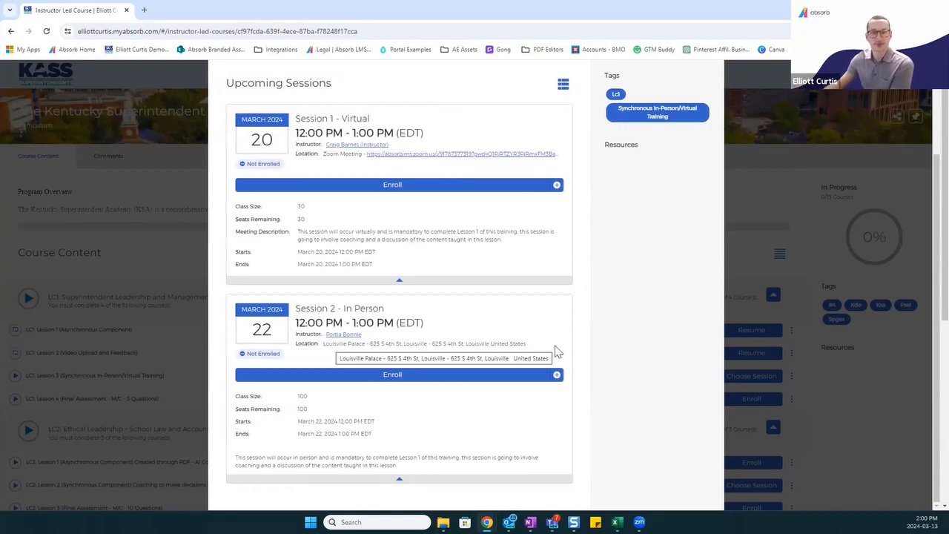
left_click_drag(528, 344, 320, 354)
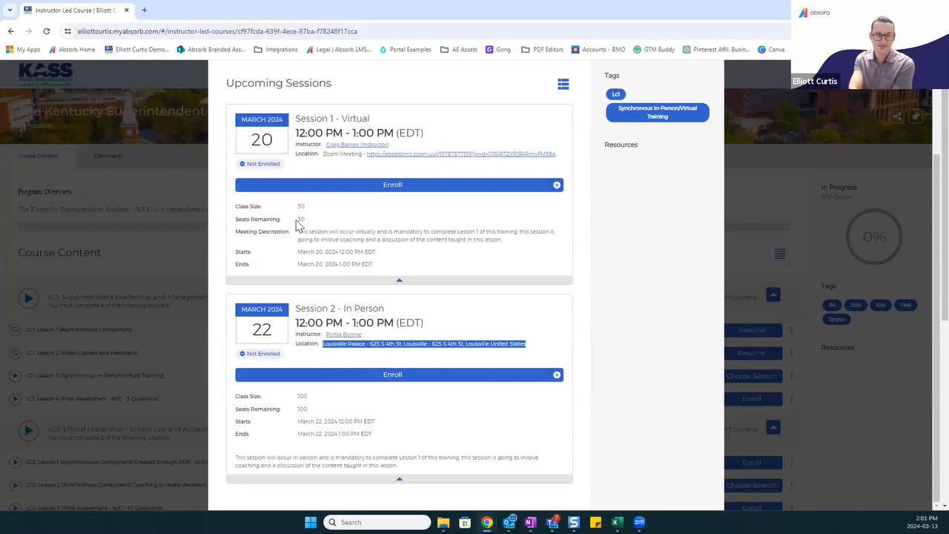
left_click(585, 242)
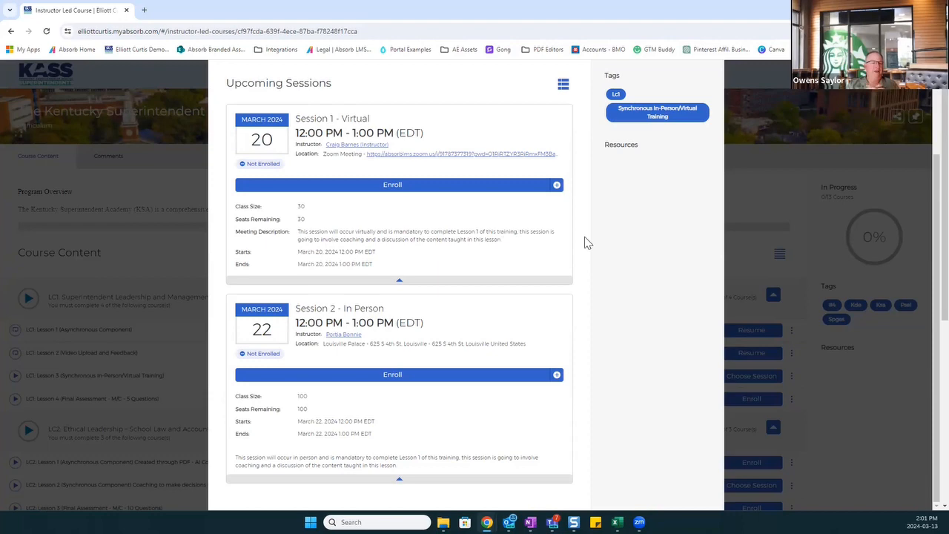
scroll(690, 195, "up", 3)
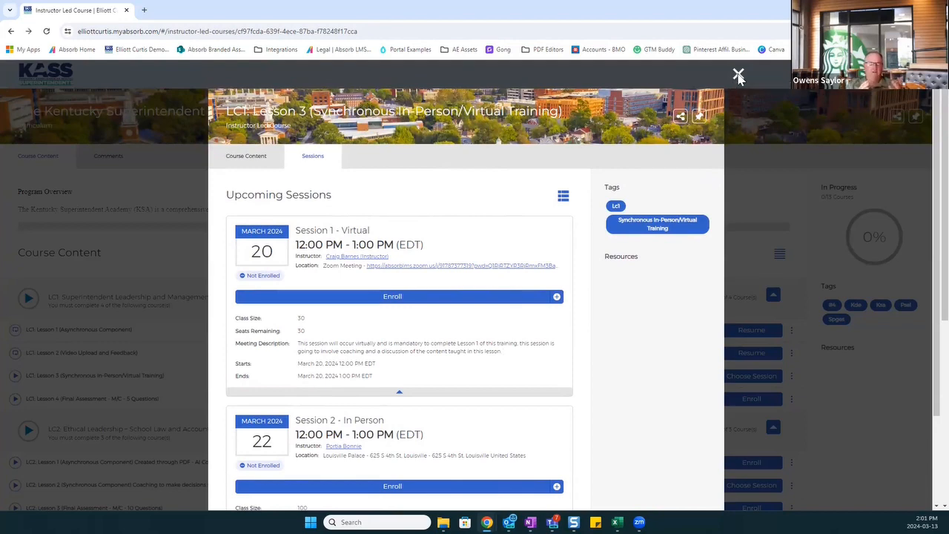
left_click(738, 76)
Step: Open LC2: Lesson 2 (Synchronous Component) from the curriculum and look through its upcoming sessions
scroll(353, 252, "down", 1)
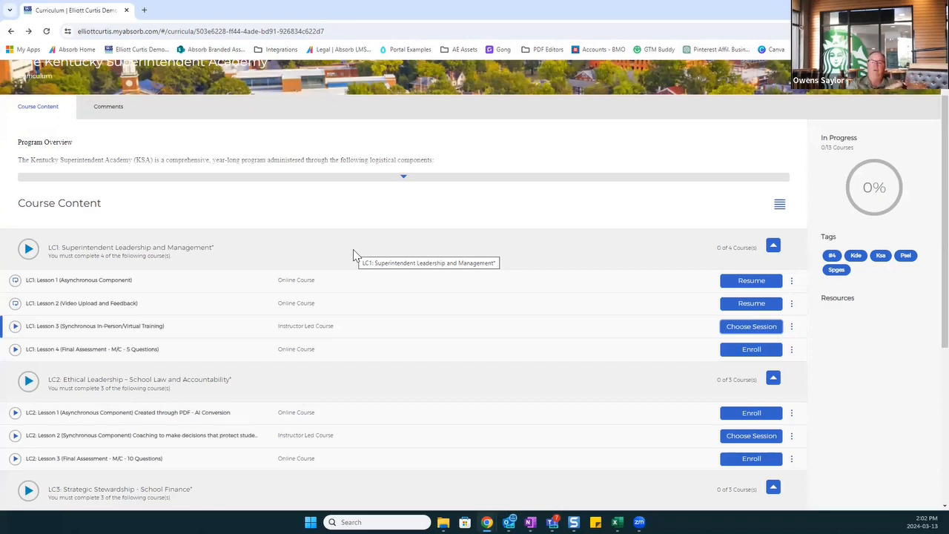
scroll(319, 275, "down", 4)
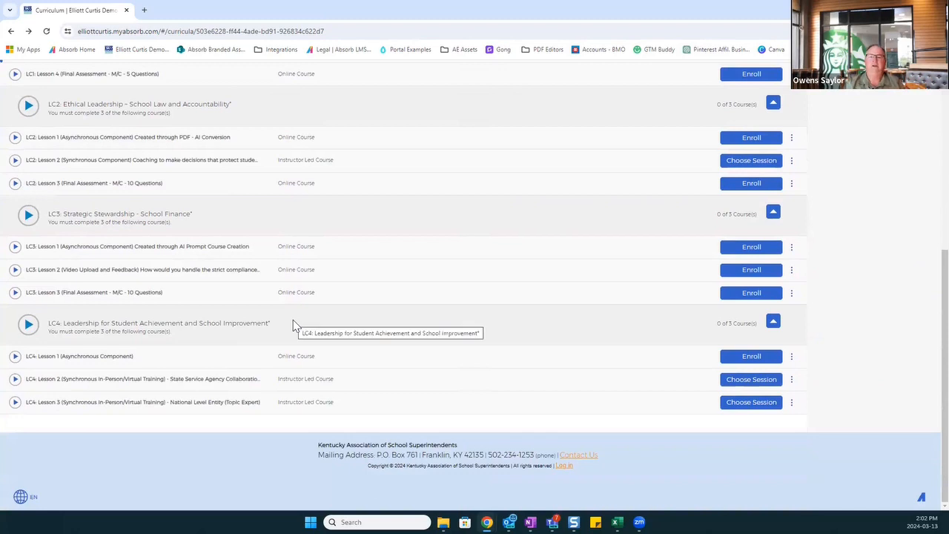
scroll(293, 326, "up", 1)
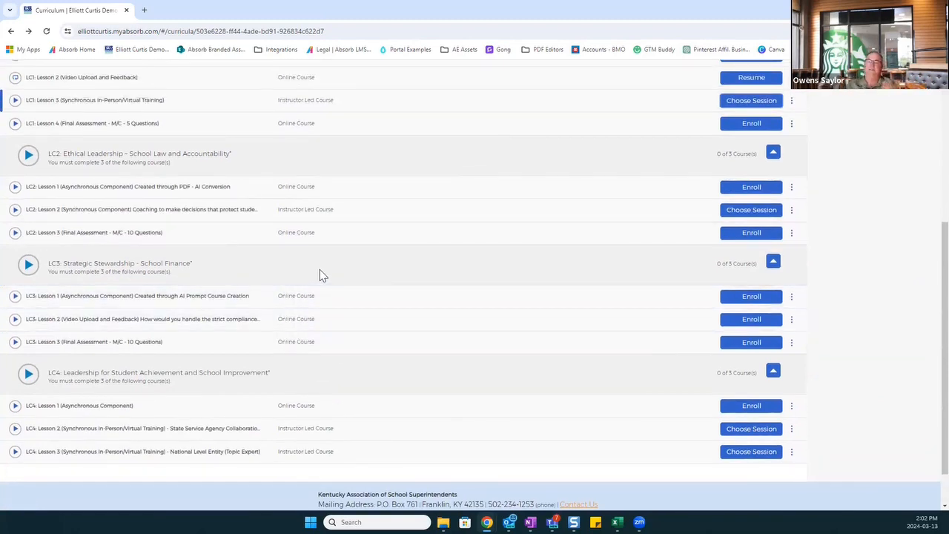
scroll(320, 275, "up", 2)
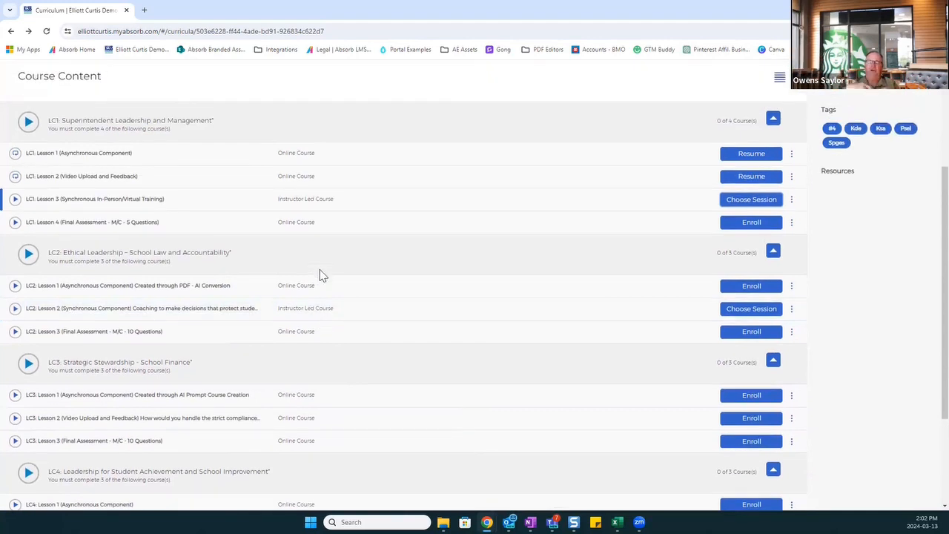
scroll(320, 275, "down", 3)
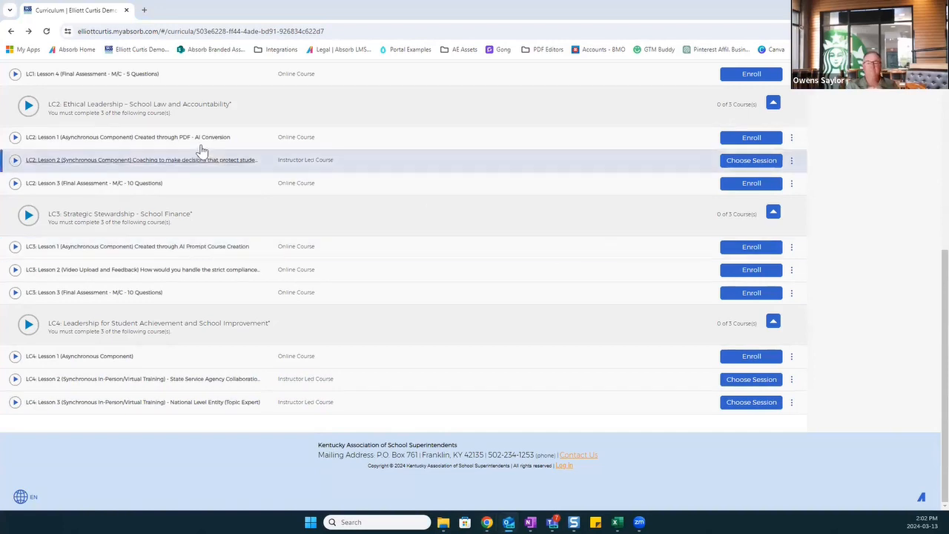
left_click(175, 165)
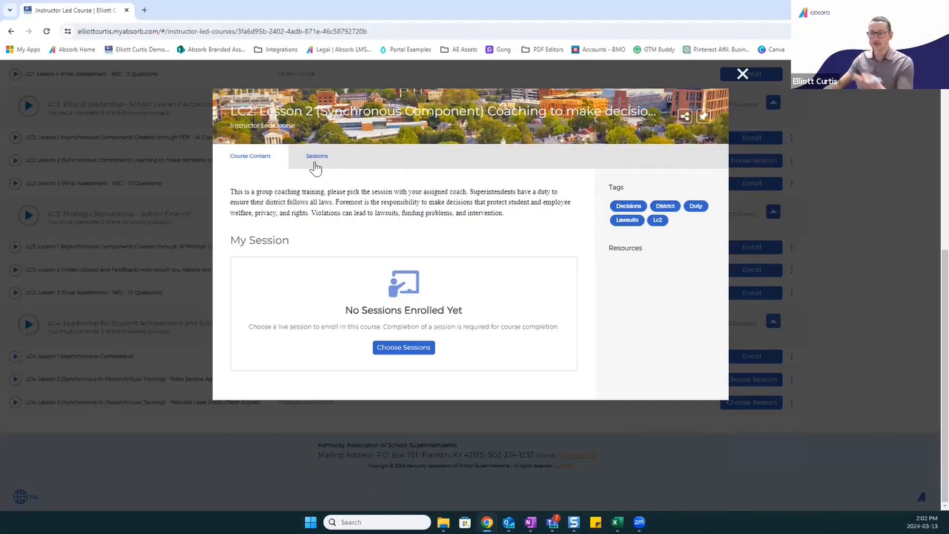
left_click(315, 156)
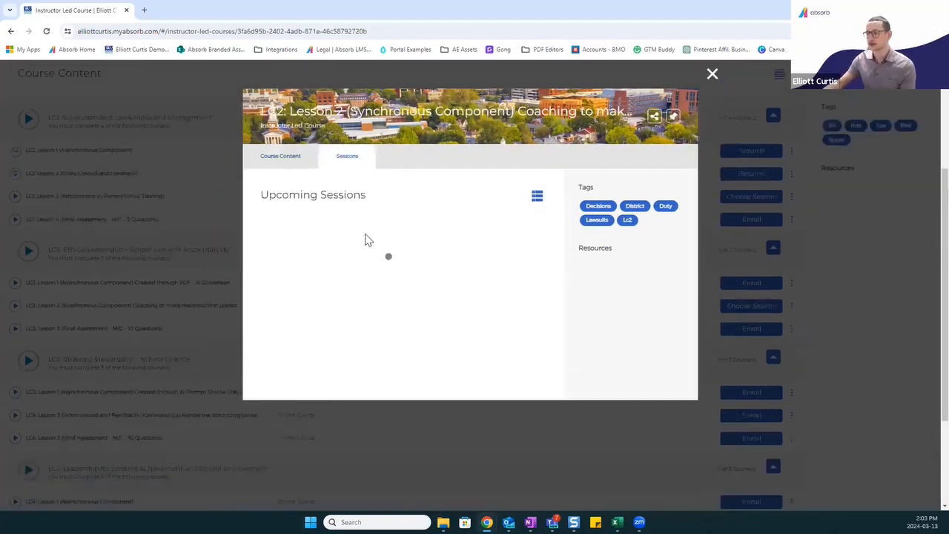
scroll(332, 230, "down", 3)
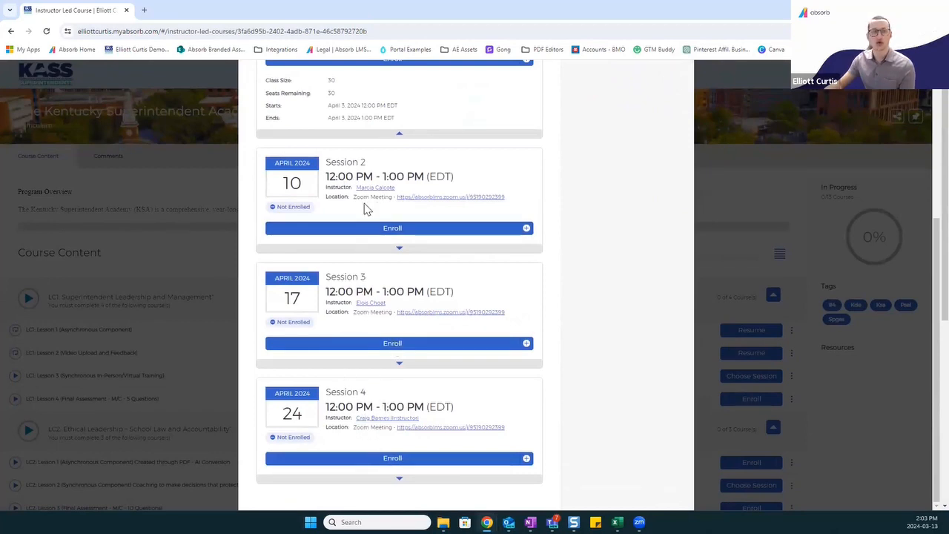
Step: Check the course description of LC2: Lesson 2, compare its four coaching sessions and their instructors, and close the course
scroll(363, 207, "up", 3)
left_click(284, 158)
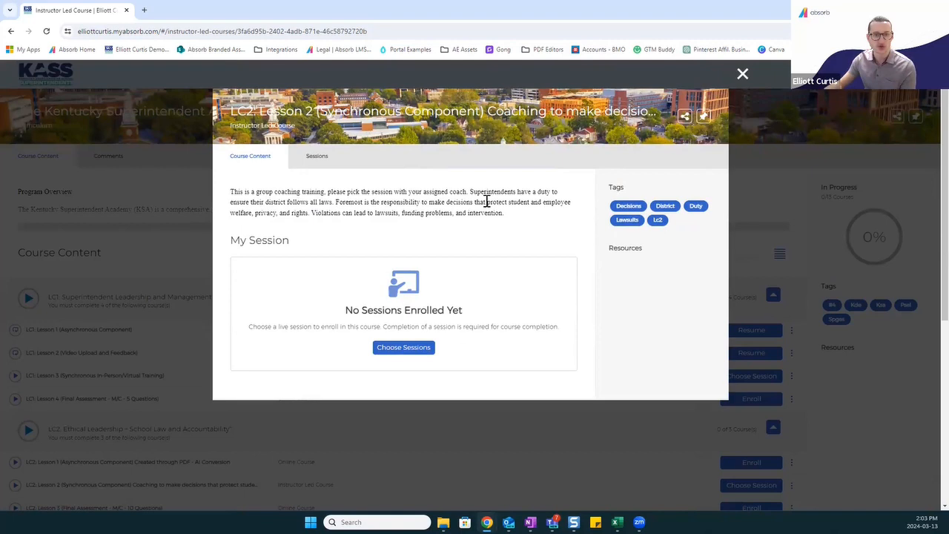
left_click(313, 157)
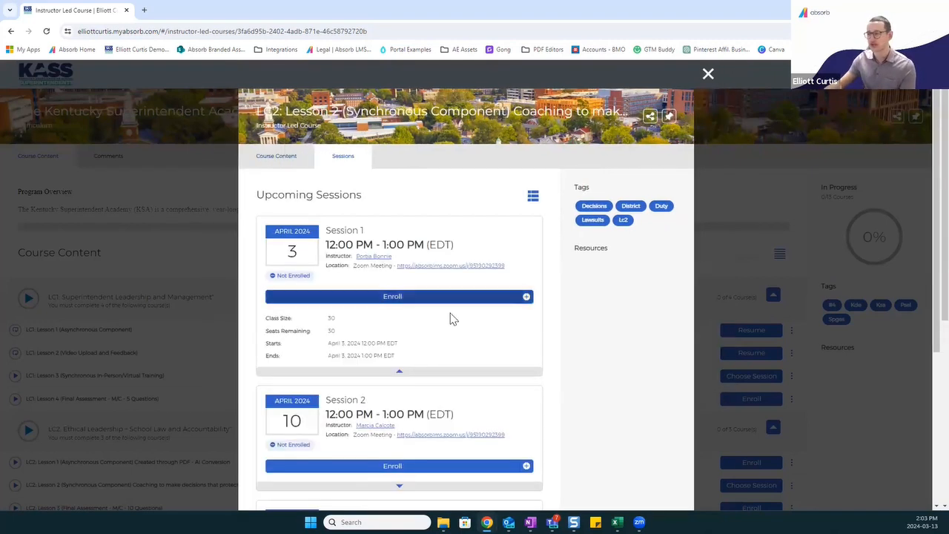
scroll(439, 306, "down", 1)
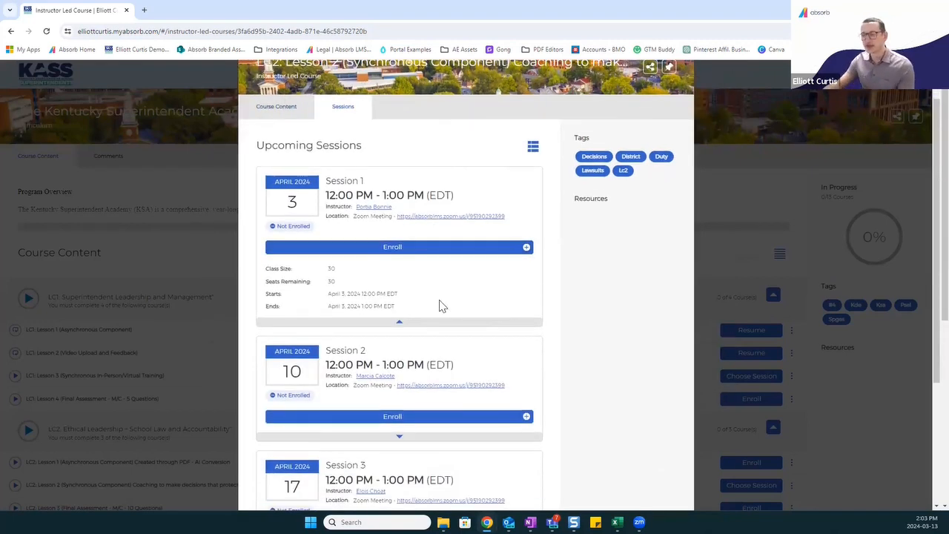
scroll(416, 314, "down", 2)
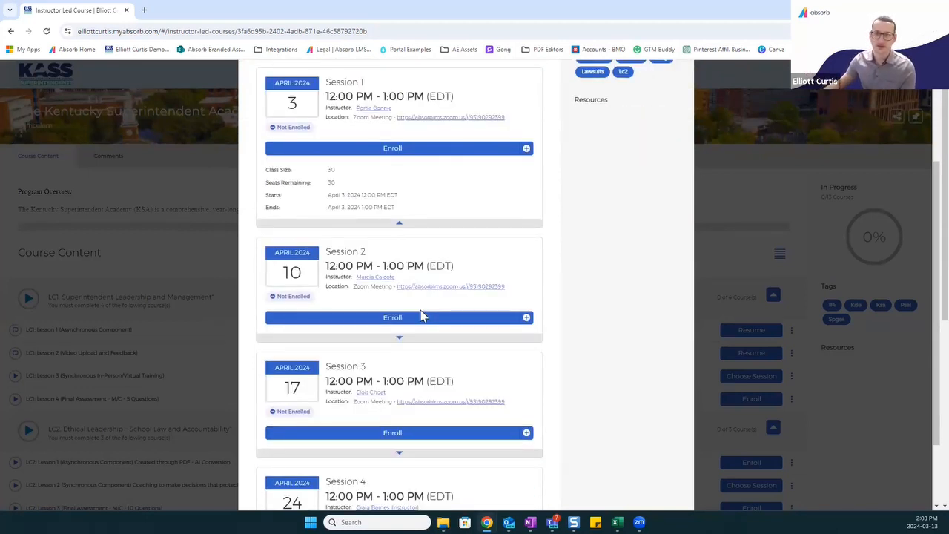
scroll(421, 316, "down", 2)
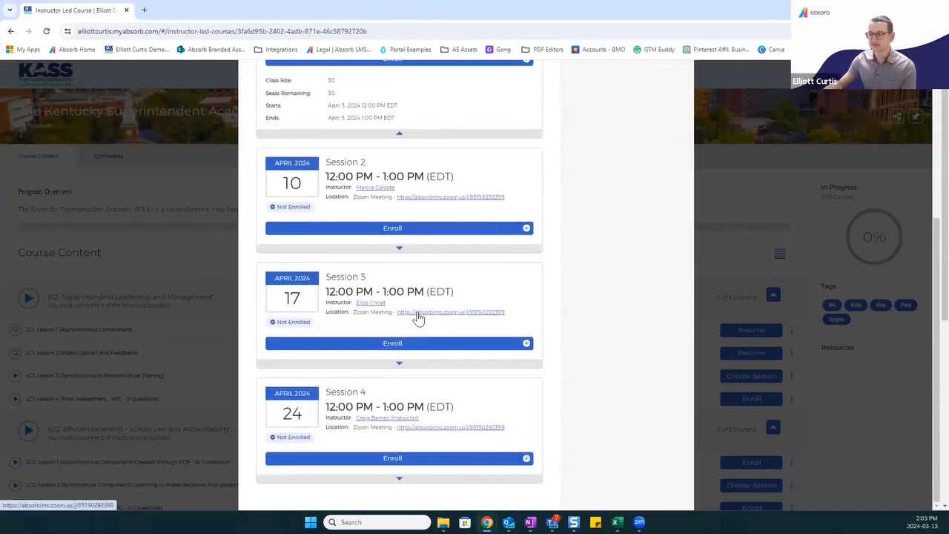
scroll(416, 316, "up", 5)
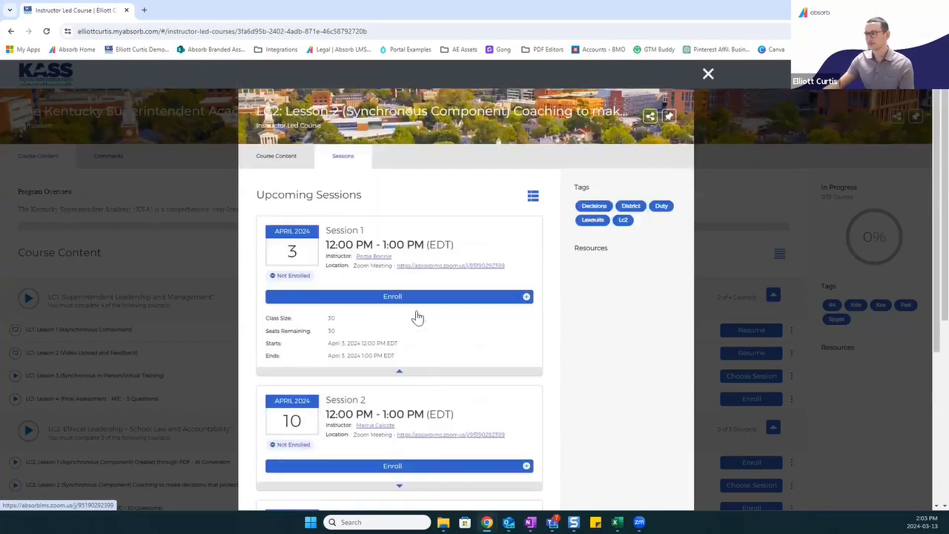
left_click(707, 75)
Step: Reopen LC2: Lesson 2 from the curriculum, show its upcoming sessions again and return to the curriculum page
scroll(204, 282, "up", 4)
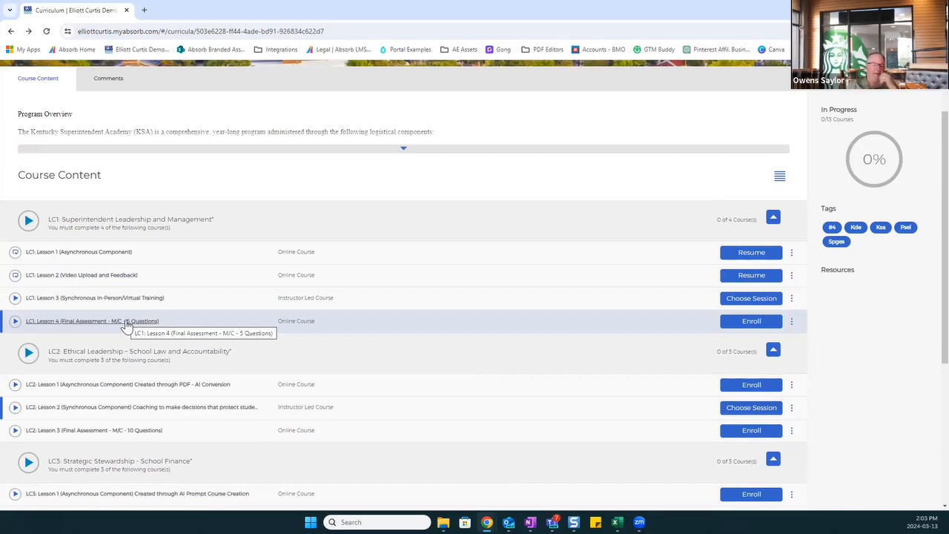
scroll(175, 334, "down", 2)
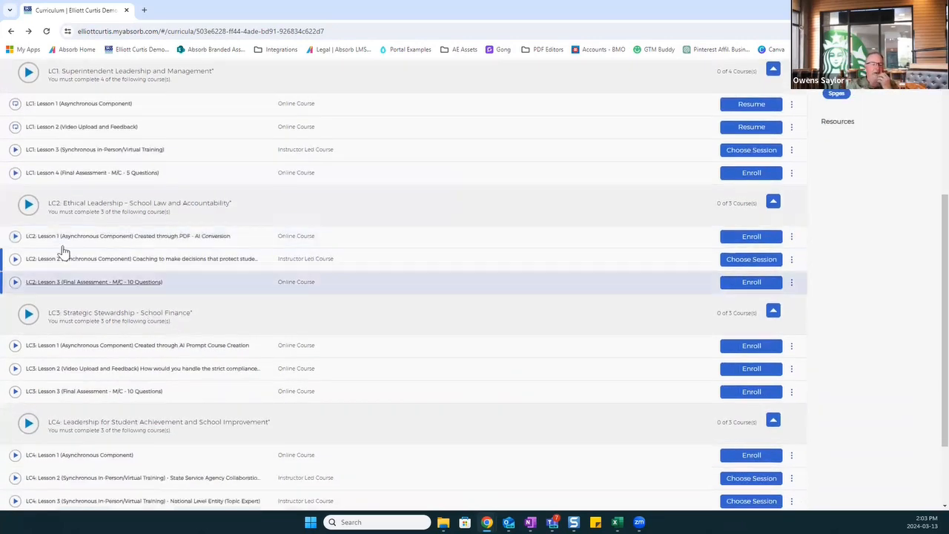
left_click(183, 261)
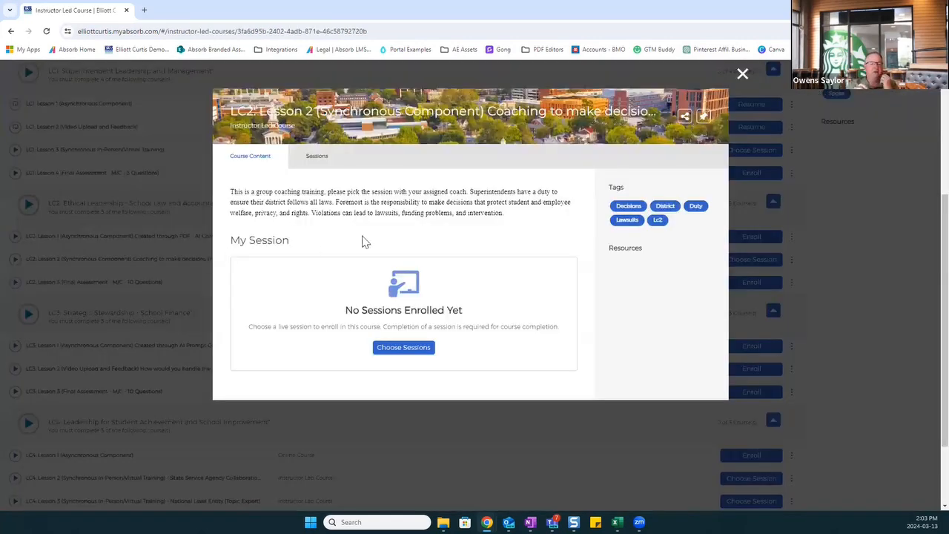
left_click(314, 164)
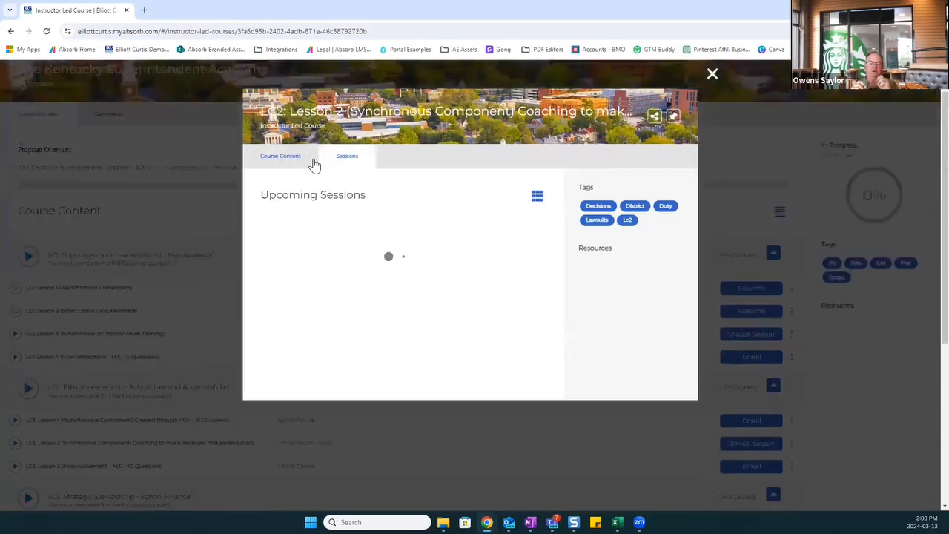
scroll(438, 356, "down", 1)
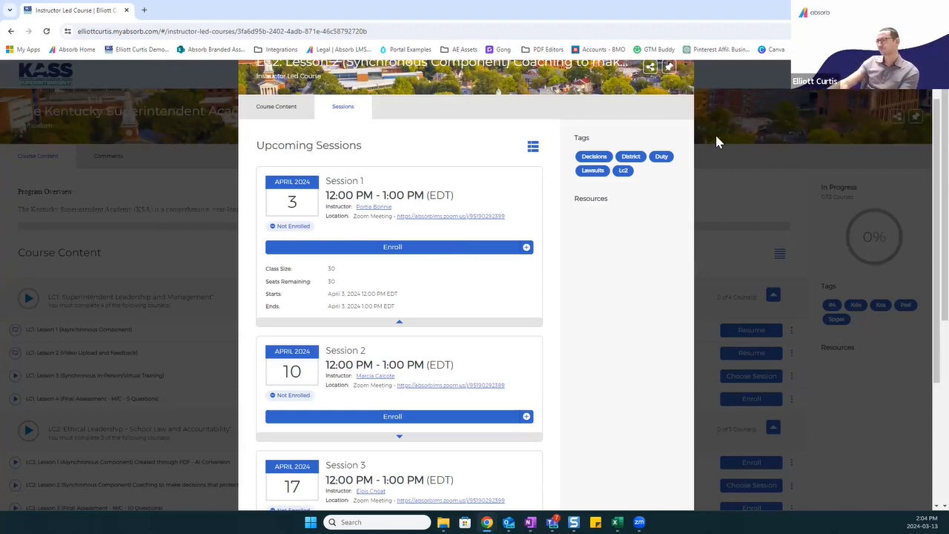
scroll(697, 136, "up", 1)
left_click(706, 76)
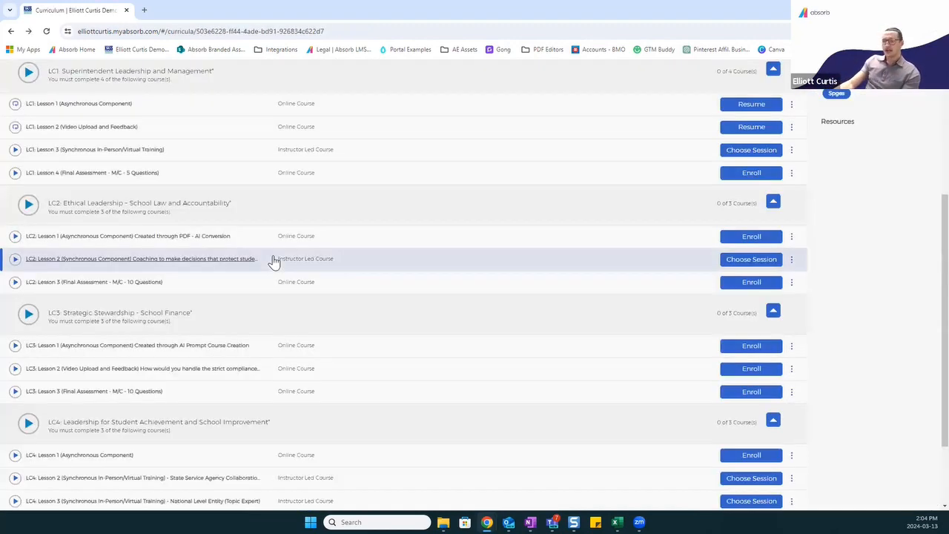
Step: Open LC1: Lesson 4 (Final Assessment - M/C - 5 Questions), launch it and start its quiz
left_click(84, 173)
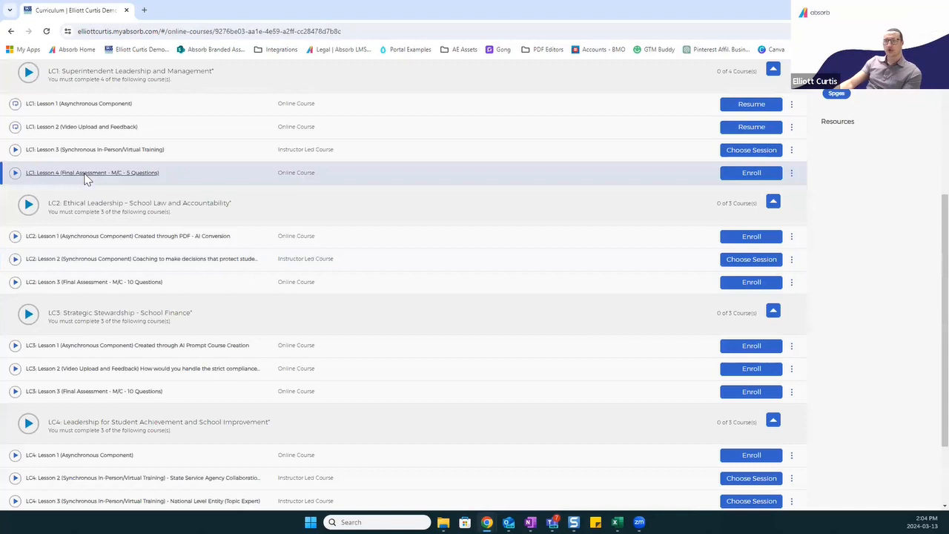
left_click(292, 163)
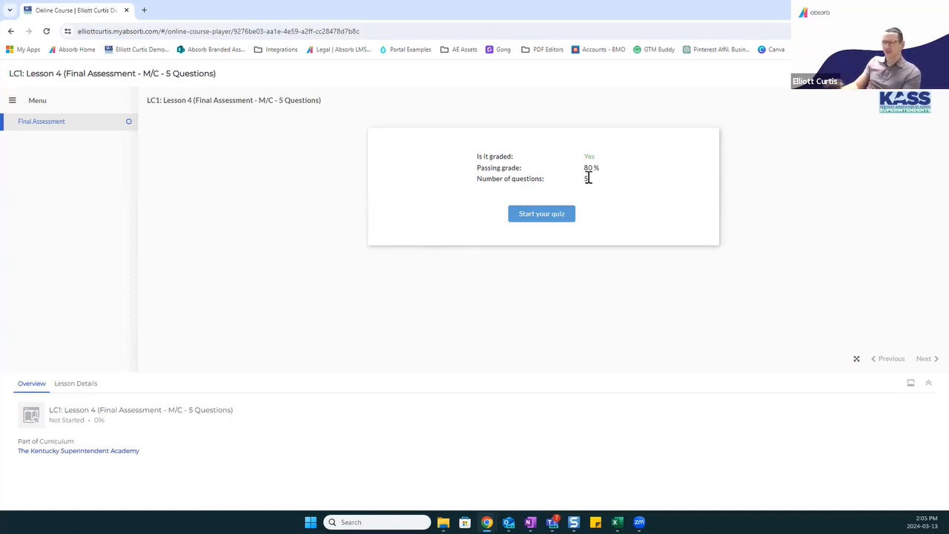
left_click(551, 215)
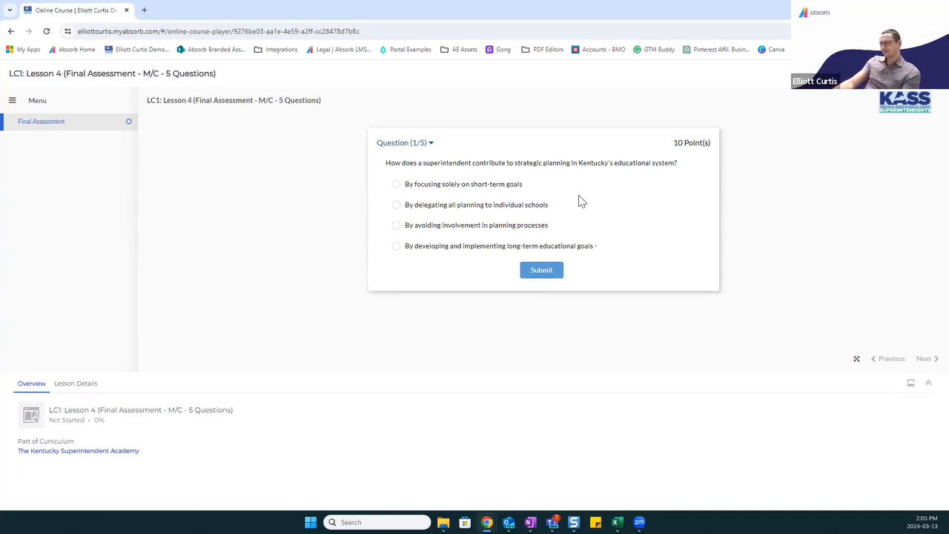
Step: Submit "By developing and implementing long-term educational goals" for question 1, the first answer for question 2 and "Hiring and firing decisions" for question 3
left_click(398, 247)
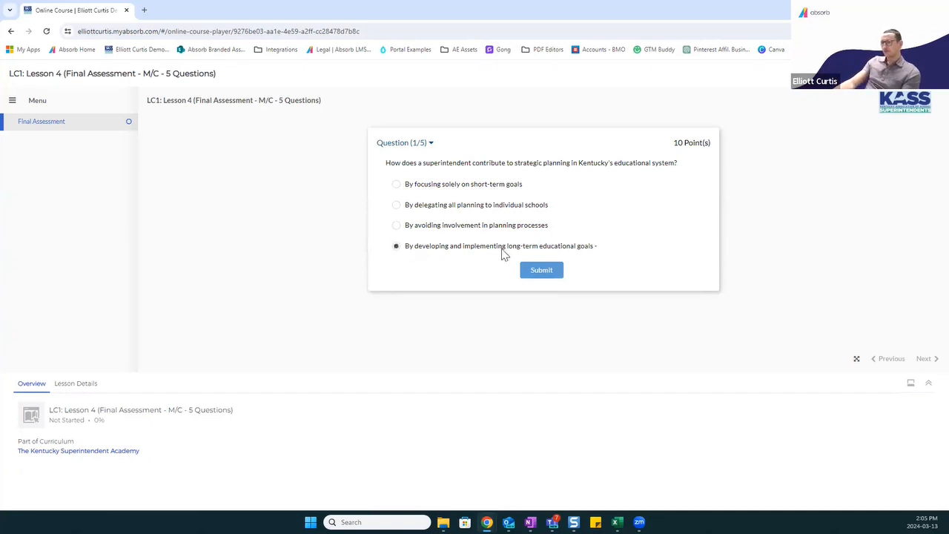
left_click(545, 274)
left_click(508, 185)
left_click(546, 274)
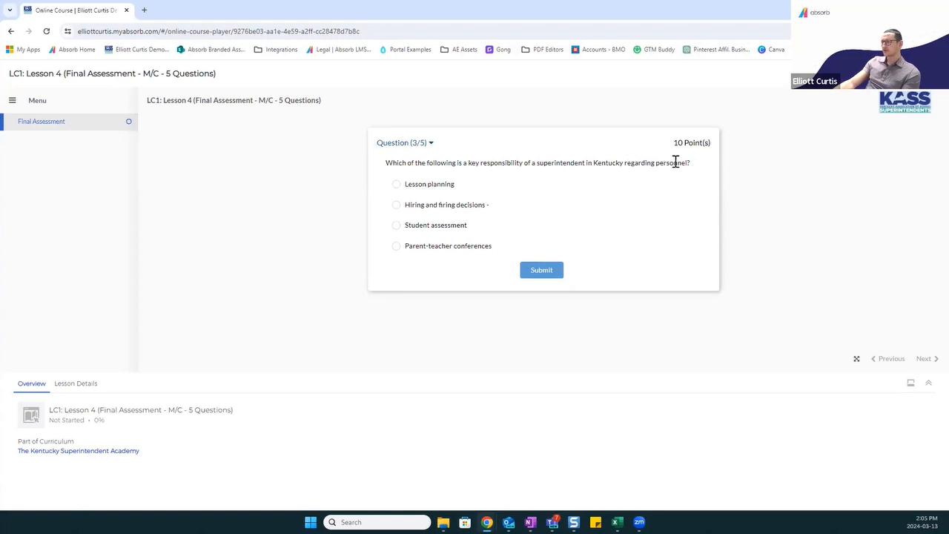
left_click(440, 207)
left_click(541, 274)
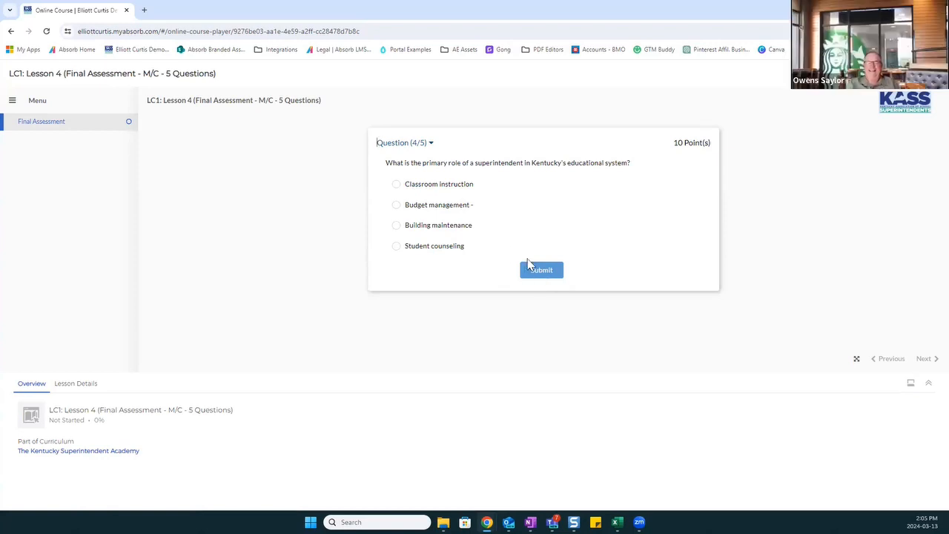
Step: Submit "Budget management" for question 4 and the second answer for question 5, and highlight the leaderboard points under Outcomes
left_click(446, 212)
left_click(545, 274)
left_click(504, 207)
left_click(542, 272)
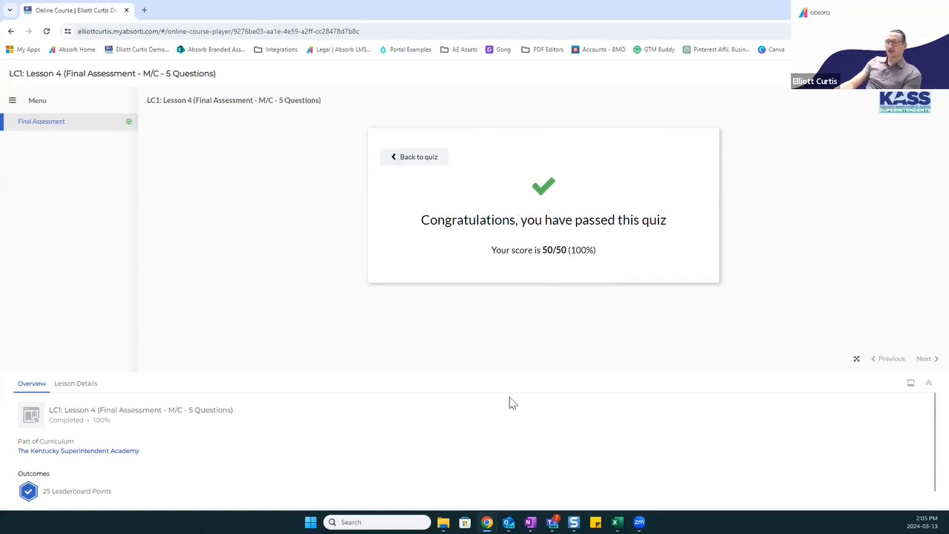
left_click_drag(77, 492, 73, 490)
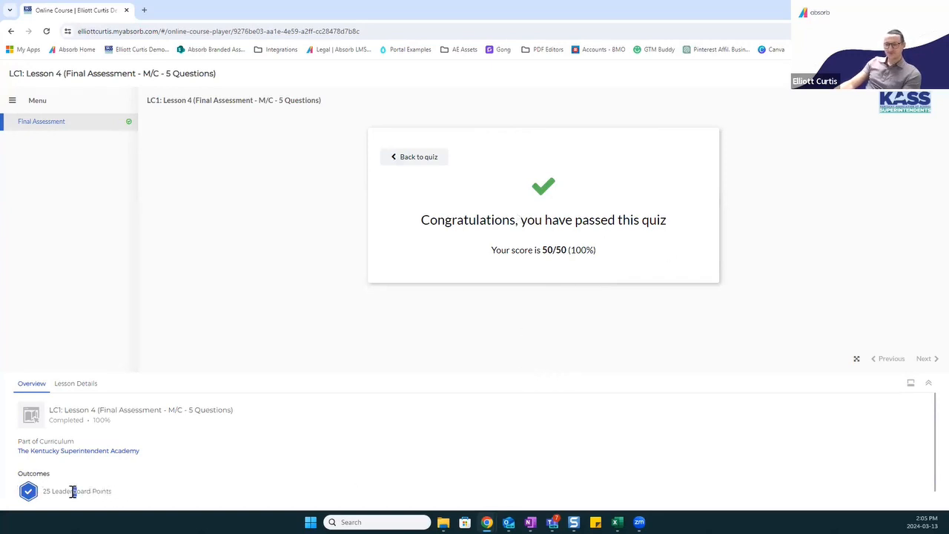
left_click_drag(112, 493, 48, 492)
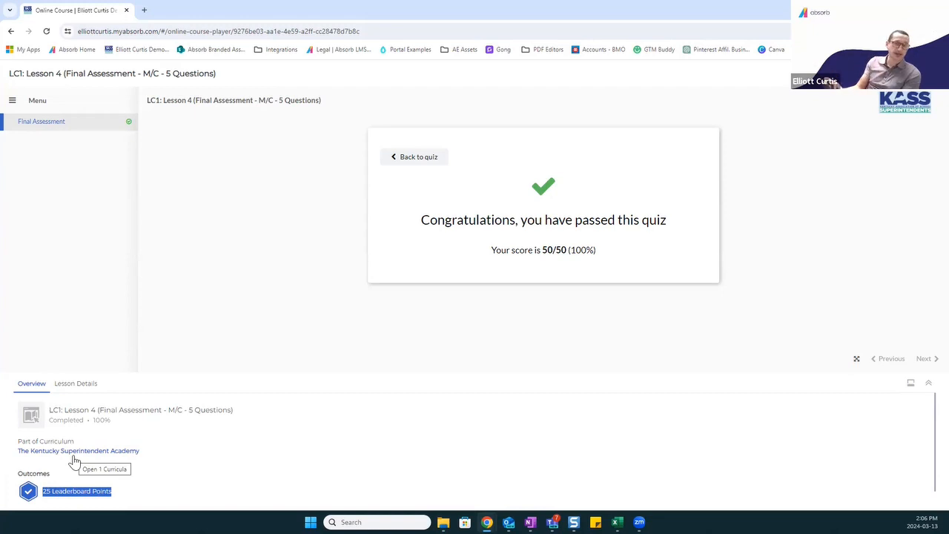
Step: Return from LC1: Lesson 4 to the curriculum page and examine the LC2, LC3 and LC4 course sections
left_click(252, 447)
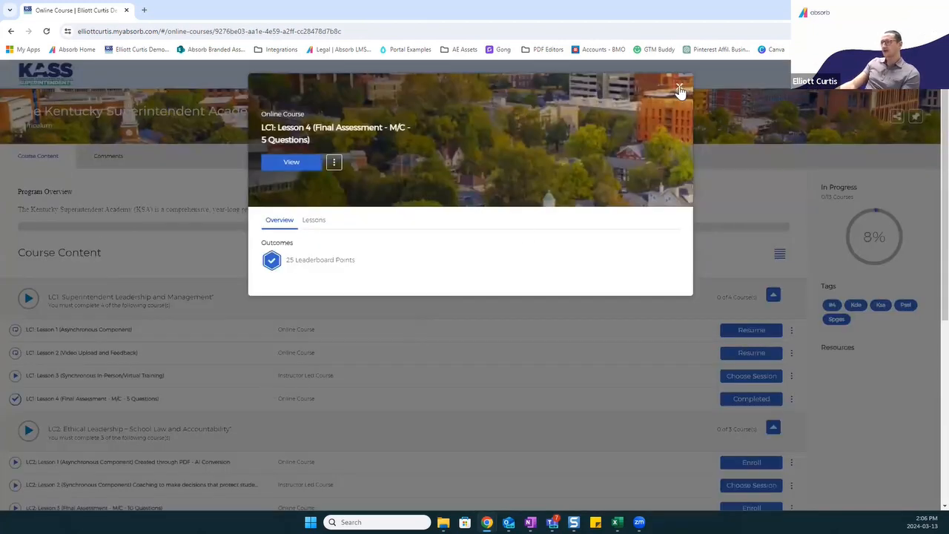
left_click(240, 349)
scroll(241, 348, "down", 3)
scroll(241, 349, "down", 3)
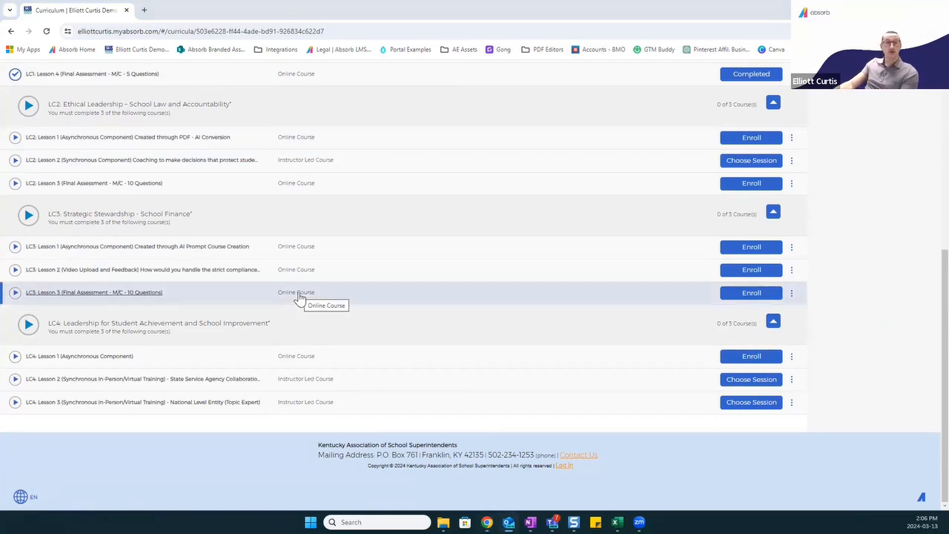
Step: Open and start LC2: Lesson 1 (Created through PDF - AI Conversion), and close its details to return to the curriculum
left_click(156, 138)
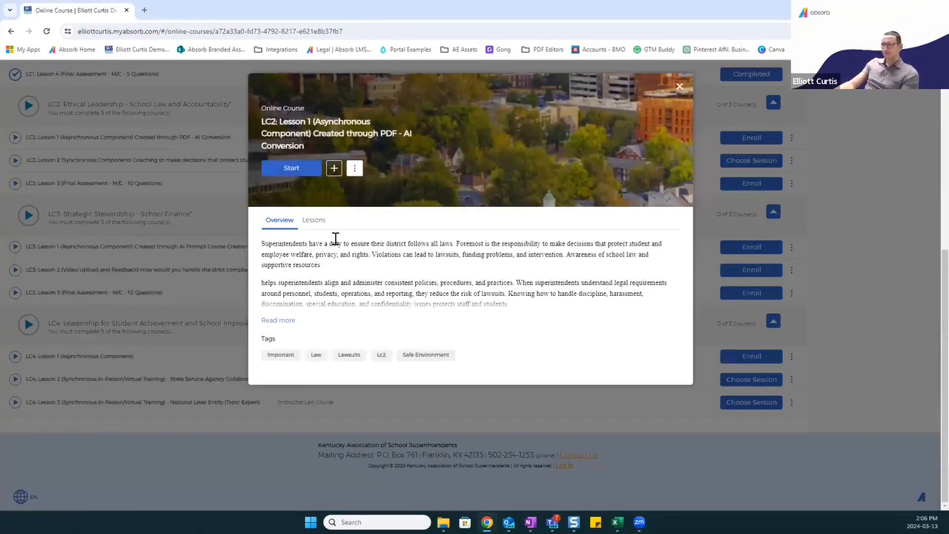
left_click(292, 174)
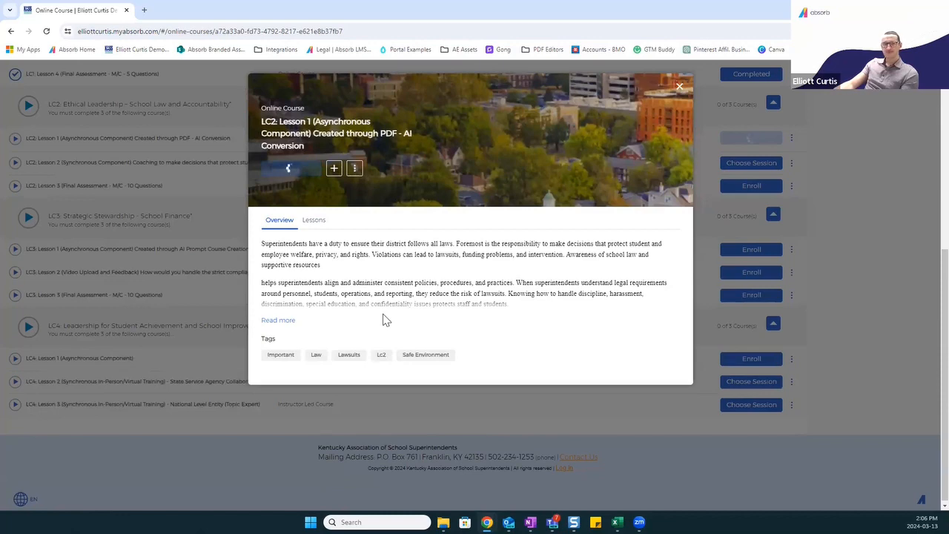
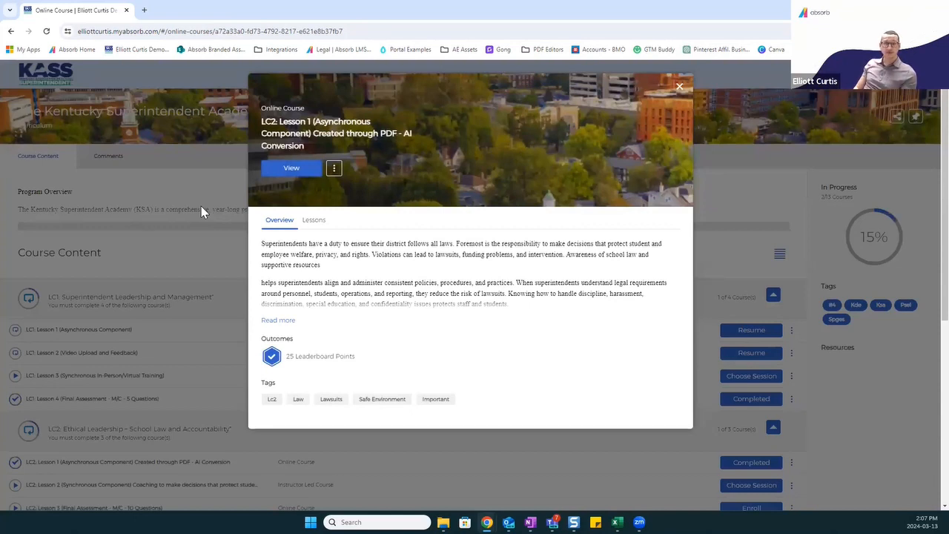
left_click(679, 89)
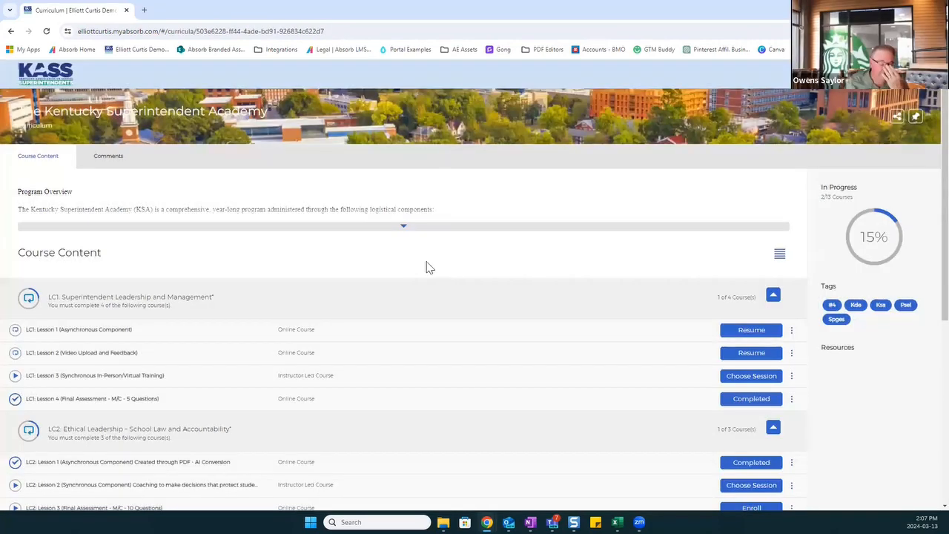
left_click(401, 263)
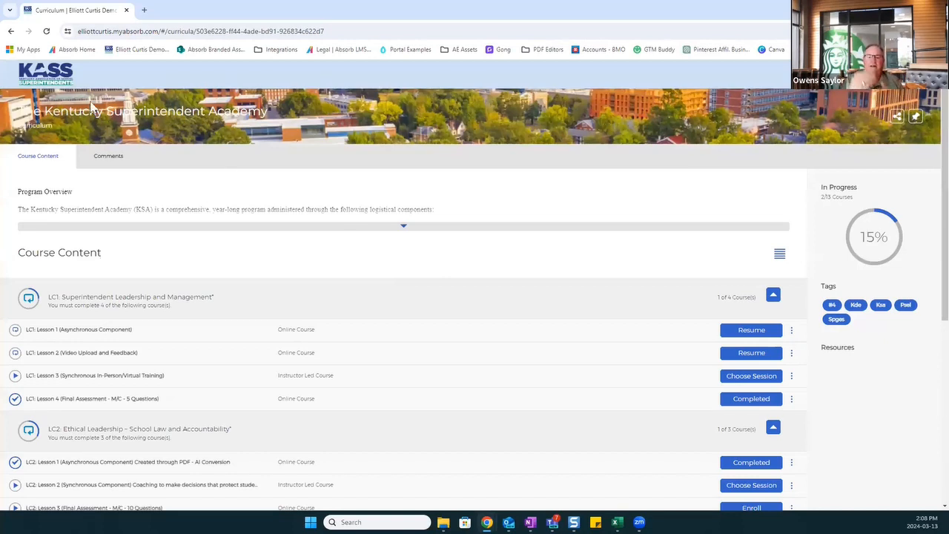
Step: Return to the KASS learner dashboard and look over the mandatory courses and the tiles below them
left_click(46, 77)
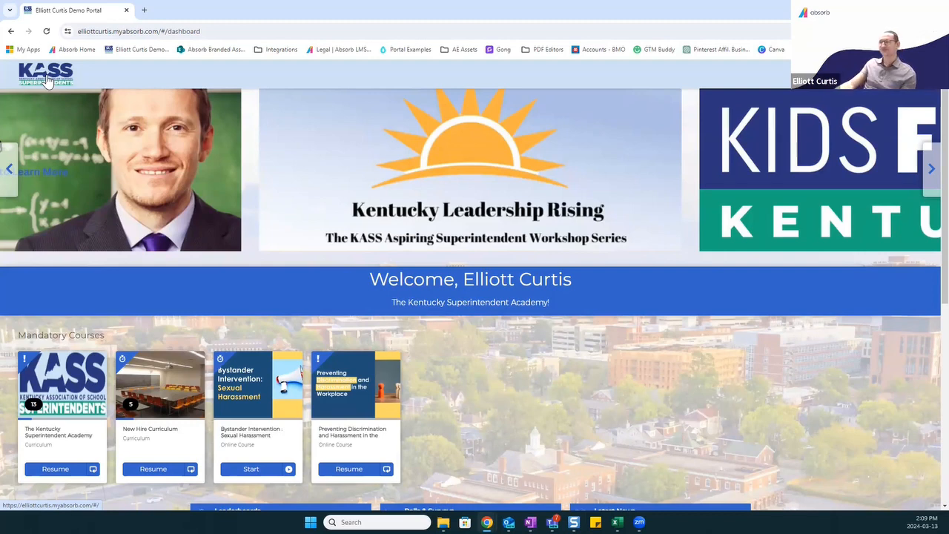
scroll(700, 382, "down", 2)
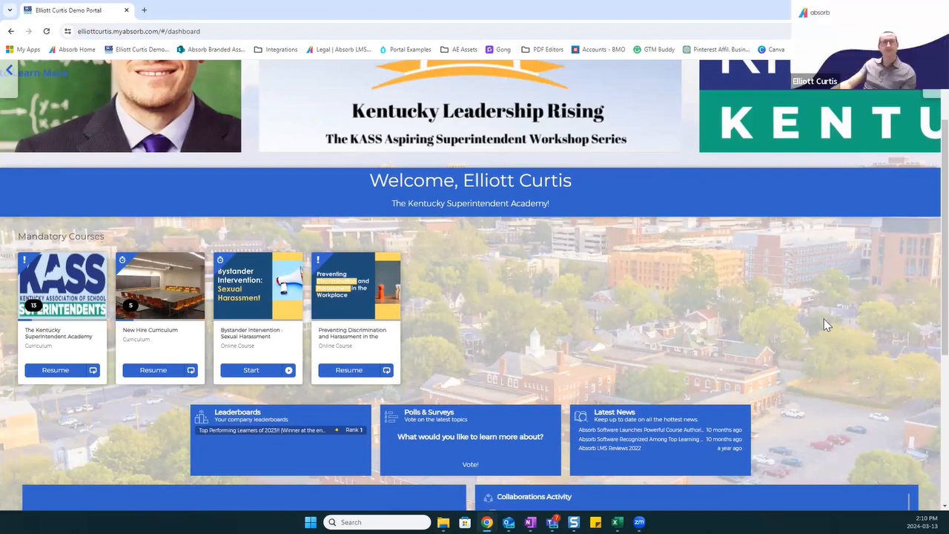
scroll(823, 319, "up", 2)
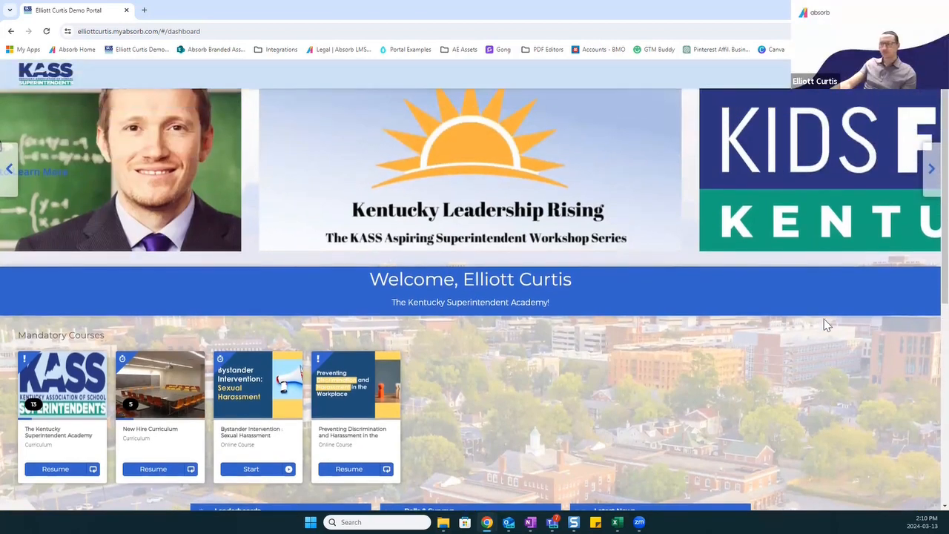
Step: Switch to the Admin side of the portal and open the Course Uploads report
left_click(924, 74)
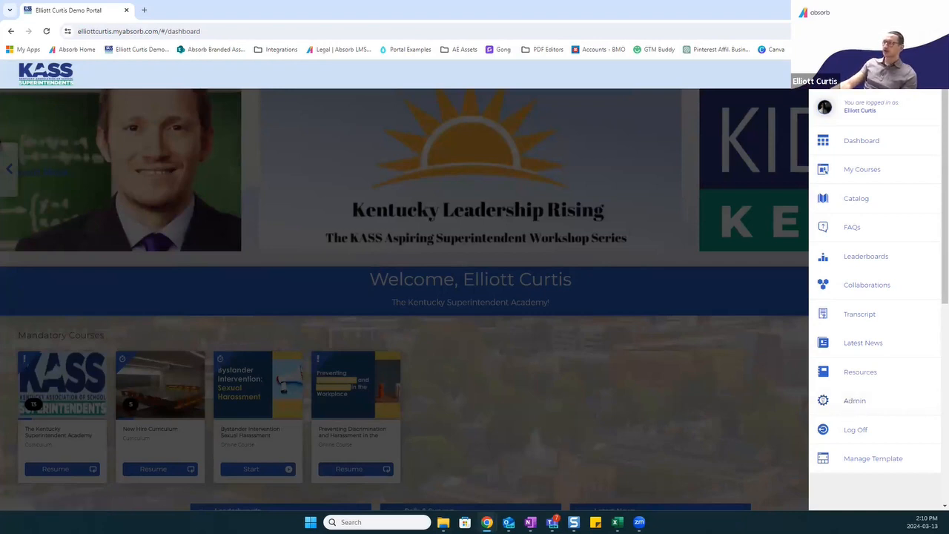
left_click(852, 401)
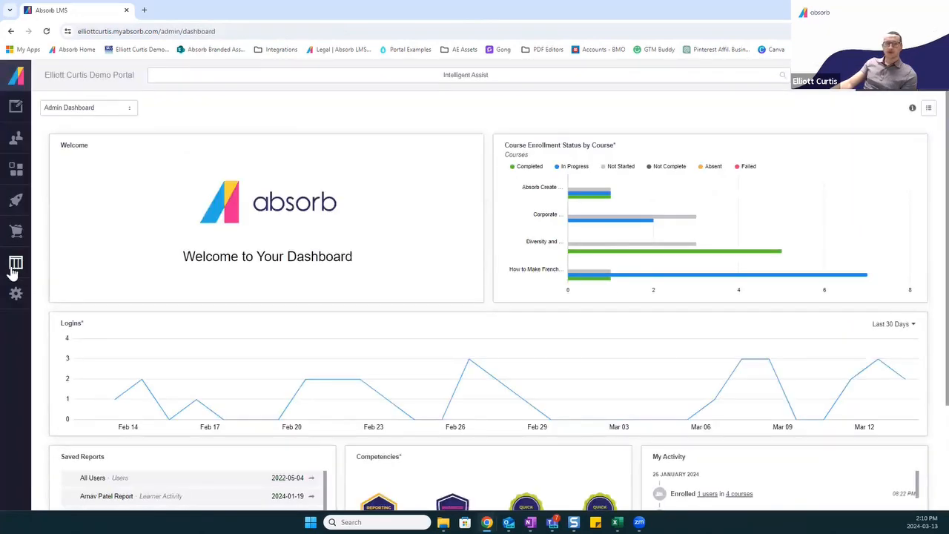
left_click(15, 266)
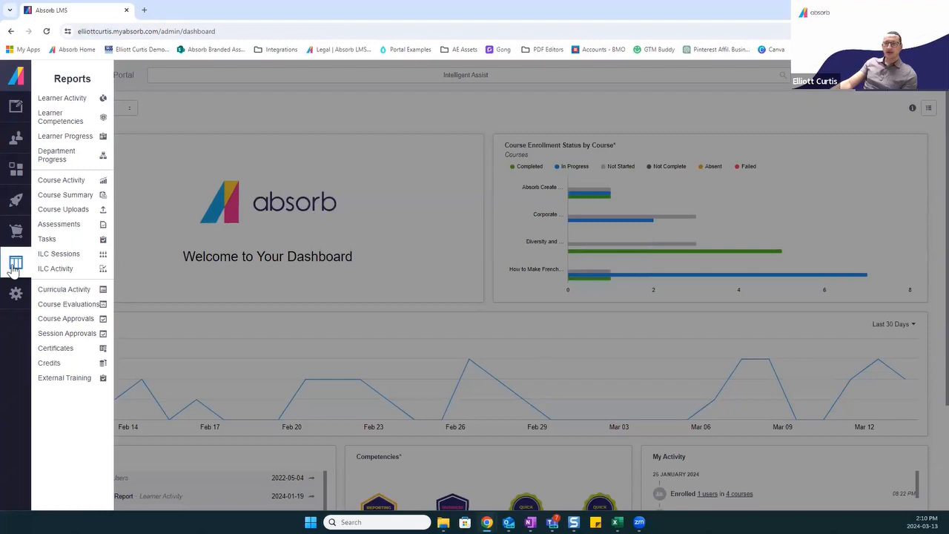
left_click(64, 210)
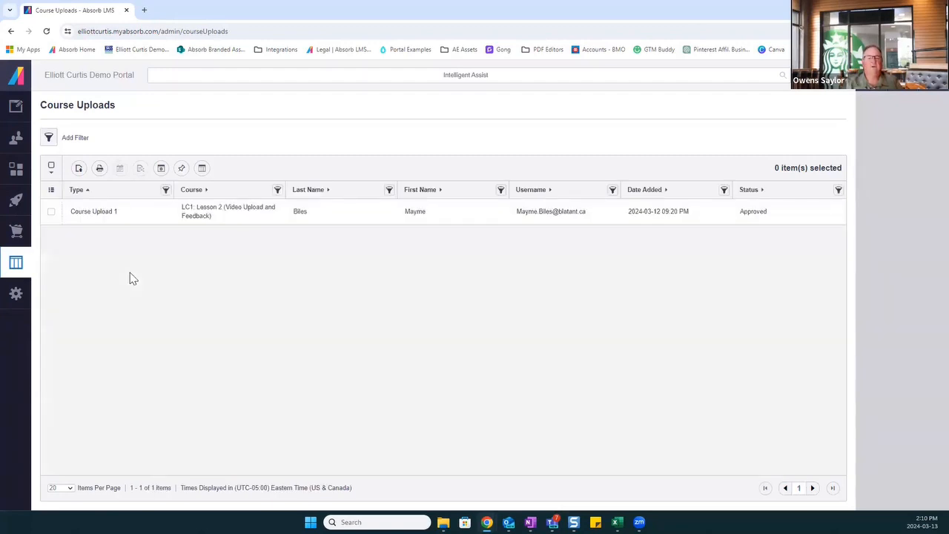
Step: Open Course Upload 1 for LC1: Lesson 2, view its attached KASS CONSTITUTION BY-LAWS PDF, save the upload record and deselect it
left_click(126, 216)
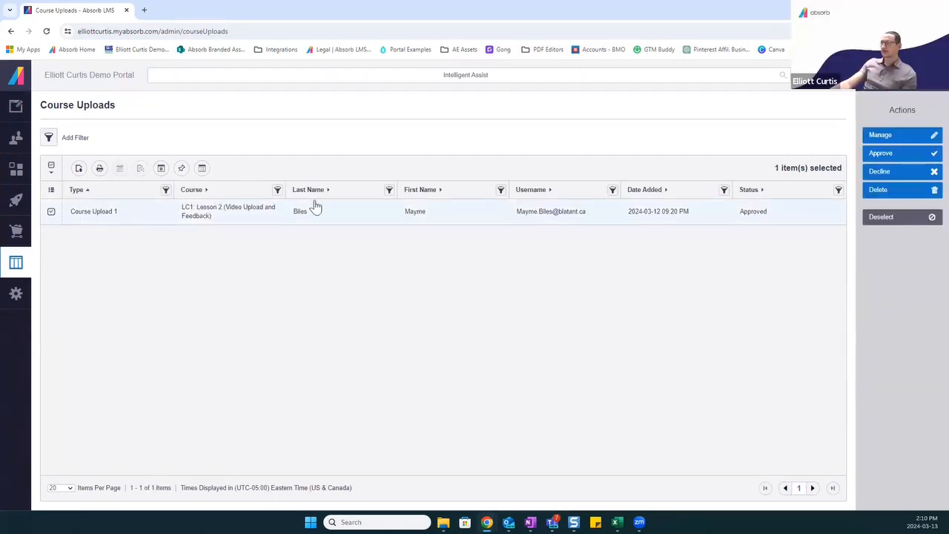
left_click(887, 135)
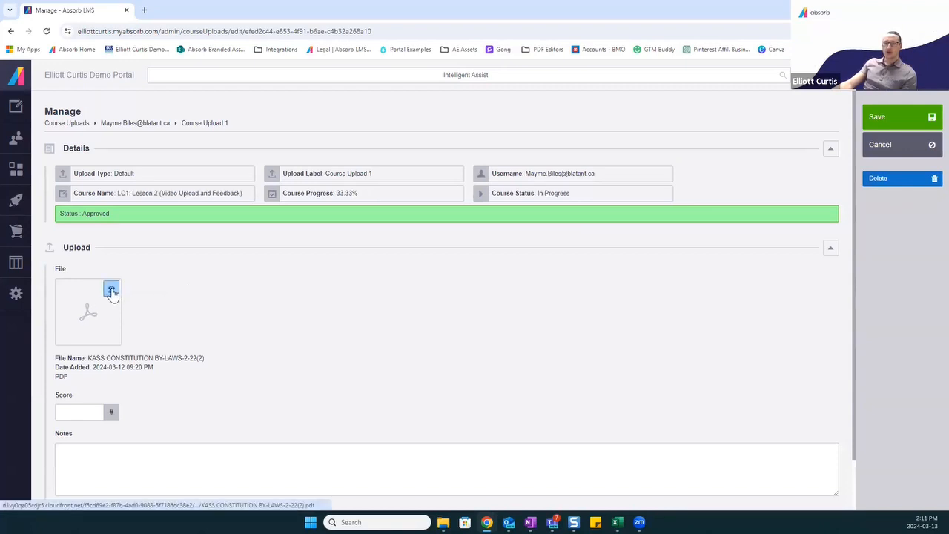
left_click(112, 291)
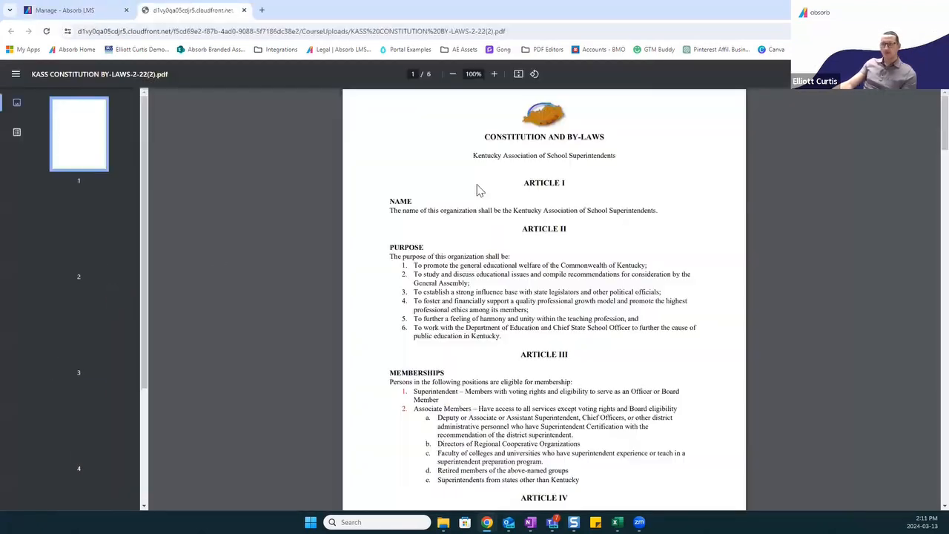
scroll(513, 252, "down", 3)
scroll(496, 311, "up", 10)
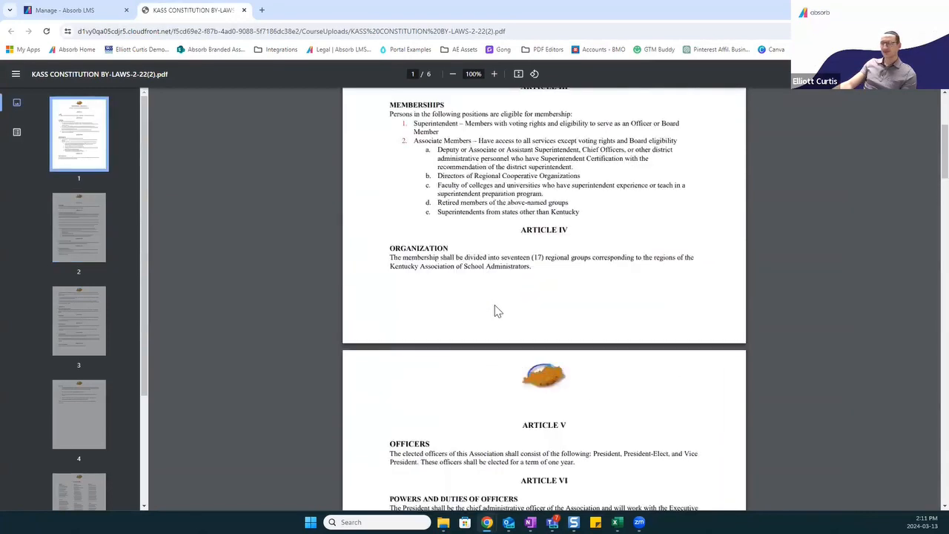
left_click(245, 10)
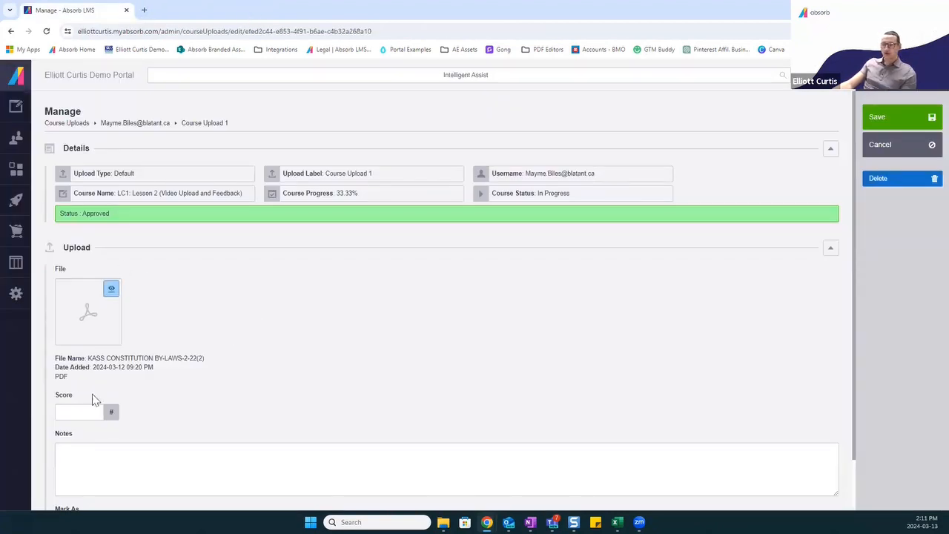
left_click(899, 120)
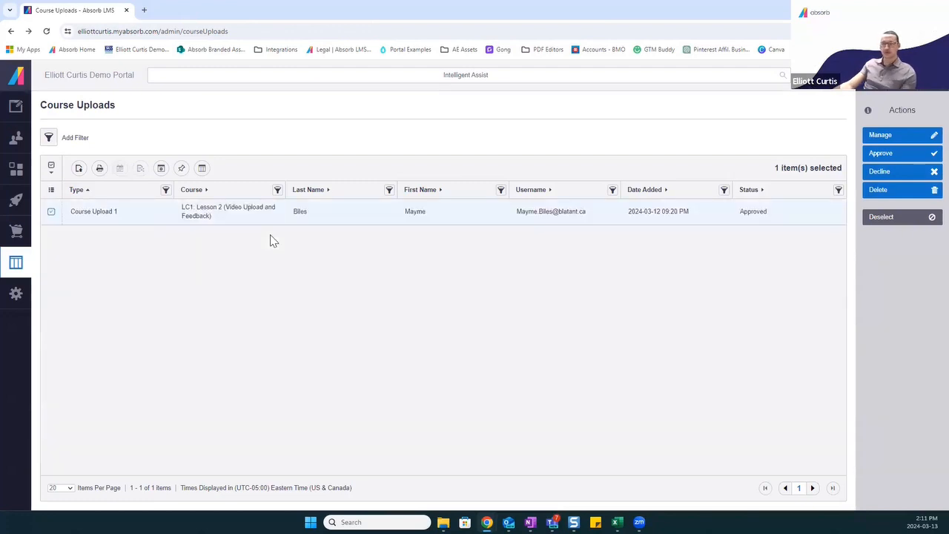
left_click(51, 212)
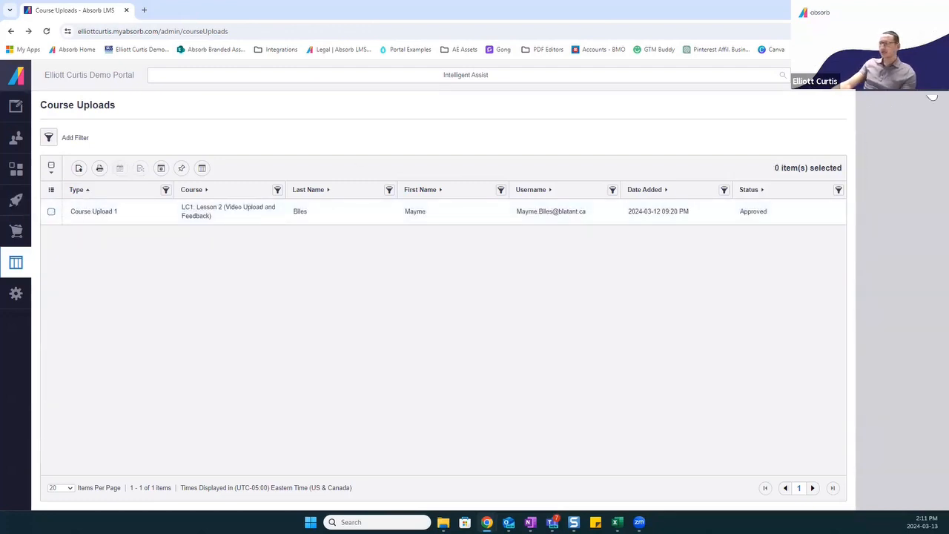
Step: Open the reviewer's list of ready learners and start the listed learner's Video Upload checklist for LC1: Lesson 2
left_click(929, 75)
left_click(883, 474)
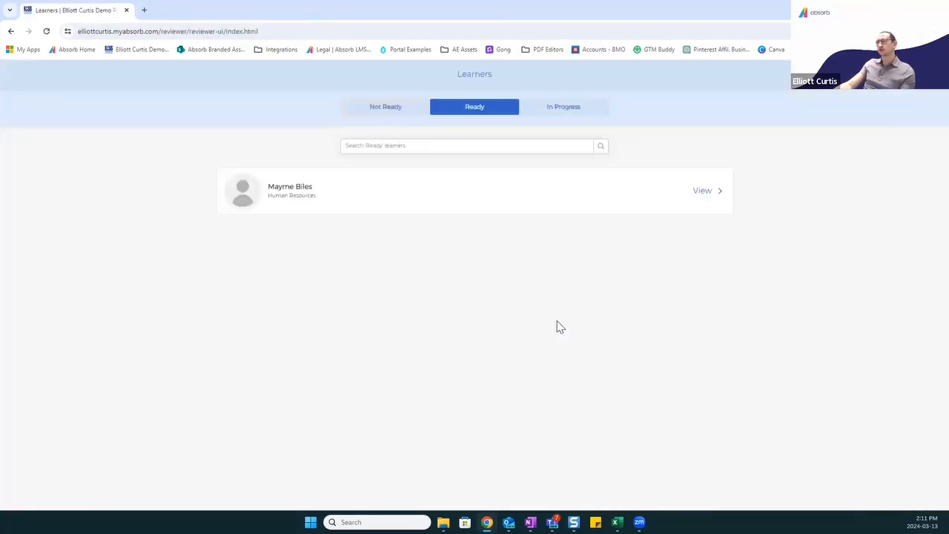
left_click(337, 199)
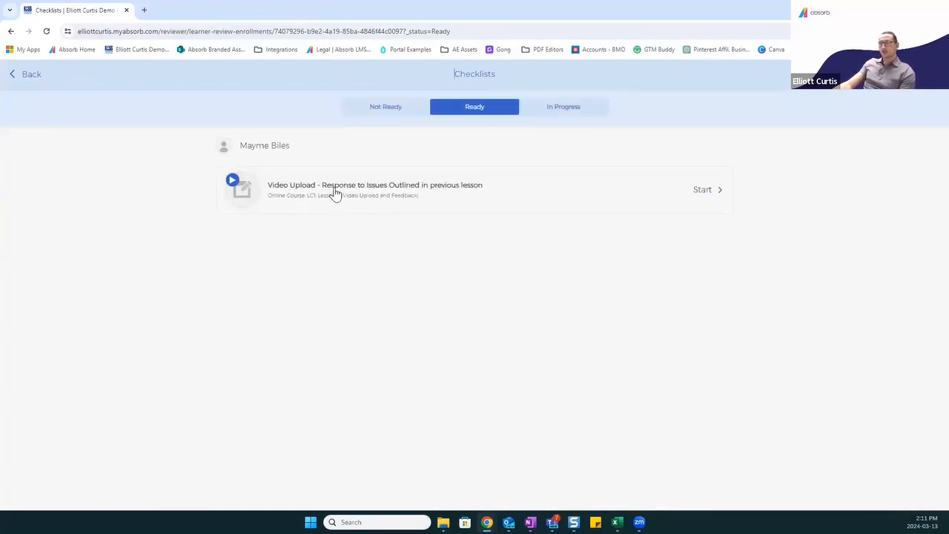
left_click(443, 190)
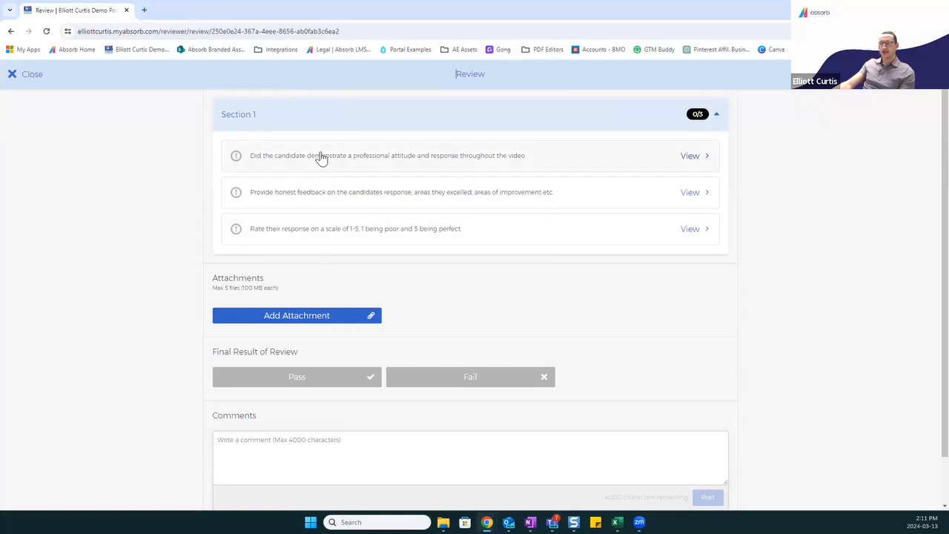
Step: Answer Yes to the professional attitude item, post the comment "Great Job!" and return to the review
left_click(281, 159)
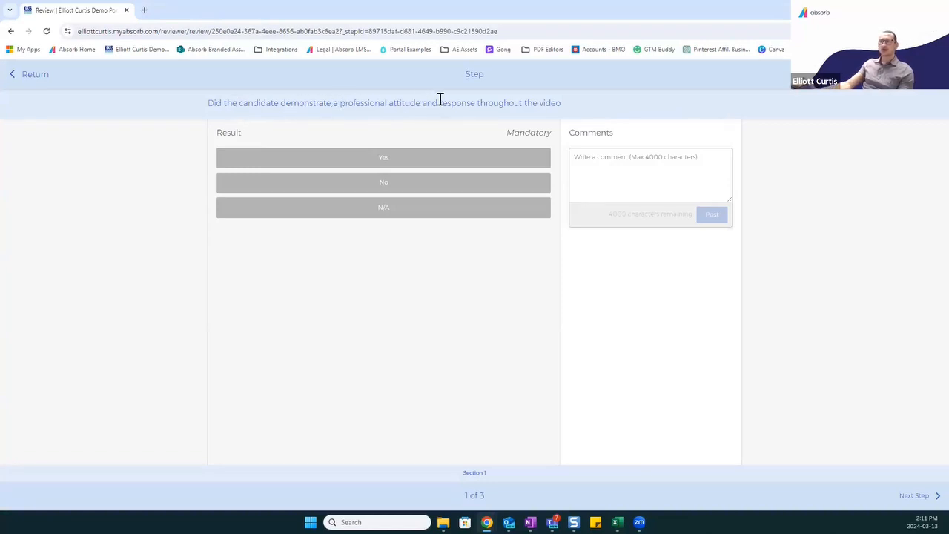
left_click(395, 162)
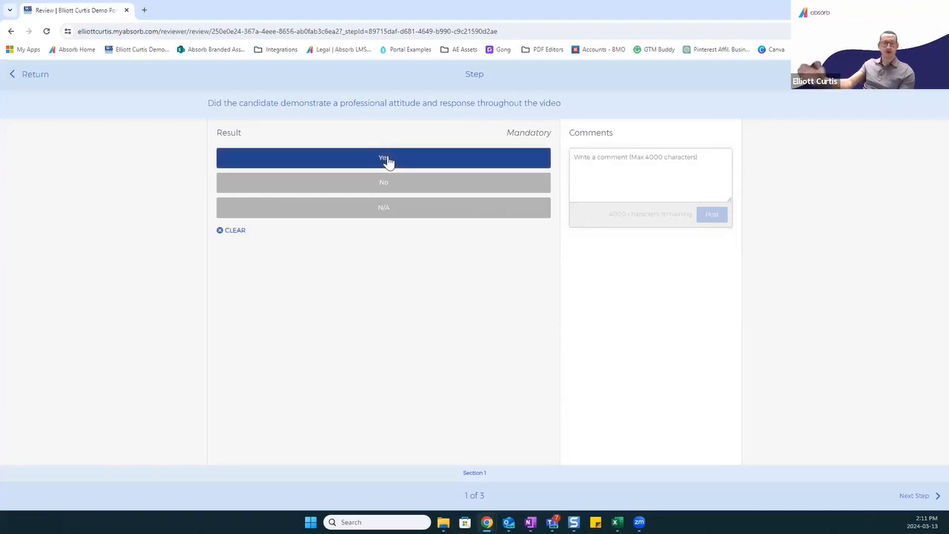
left_click(631, 153)
type("Grfea")
key("BackSpace")
key("BackSpace")
key("BackSpace")
type("eat Job!")
left_click(708, 215)
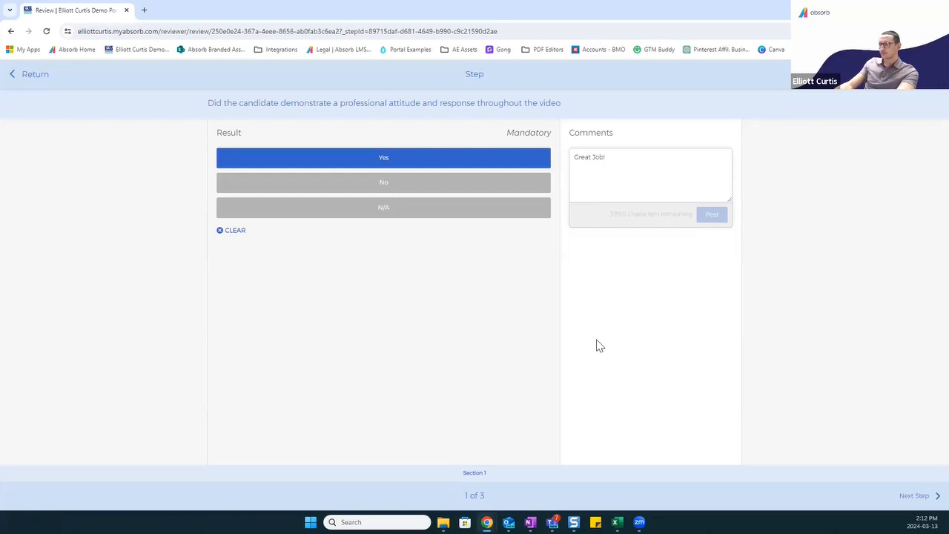
left_click(15, 77)
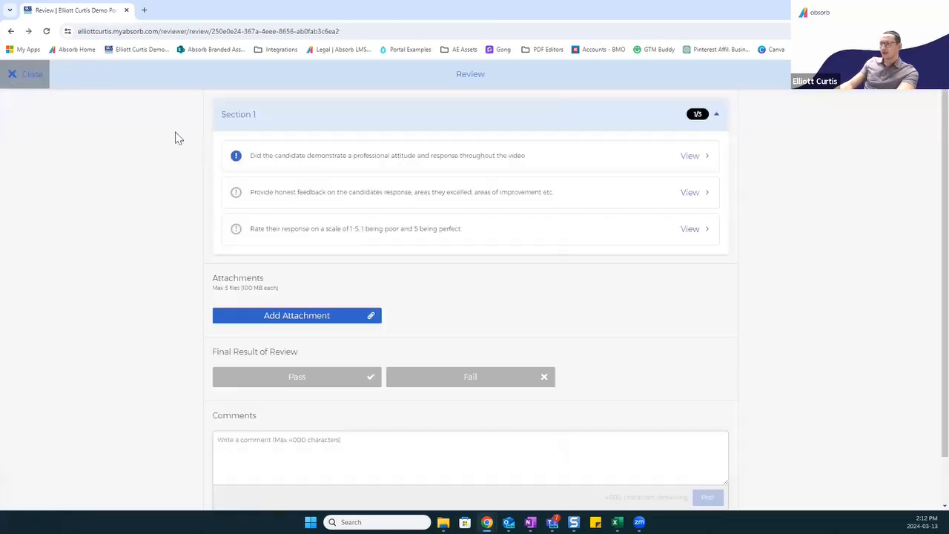
Step: Post "Insert Feedback Here" as the observation for the honest feedback item and return to the review
left_click(319, 194)
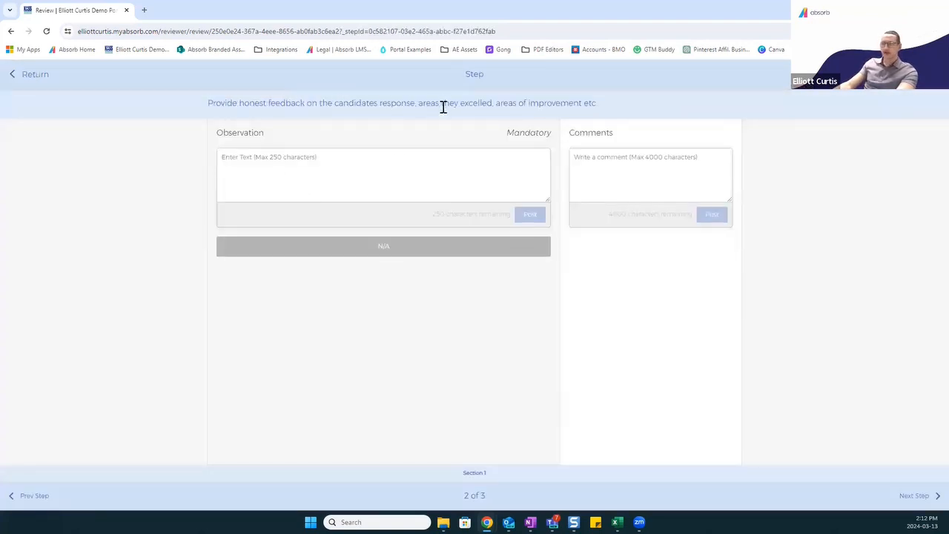
left_click(343, 168)
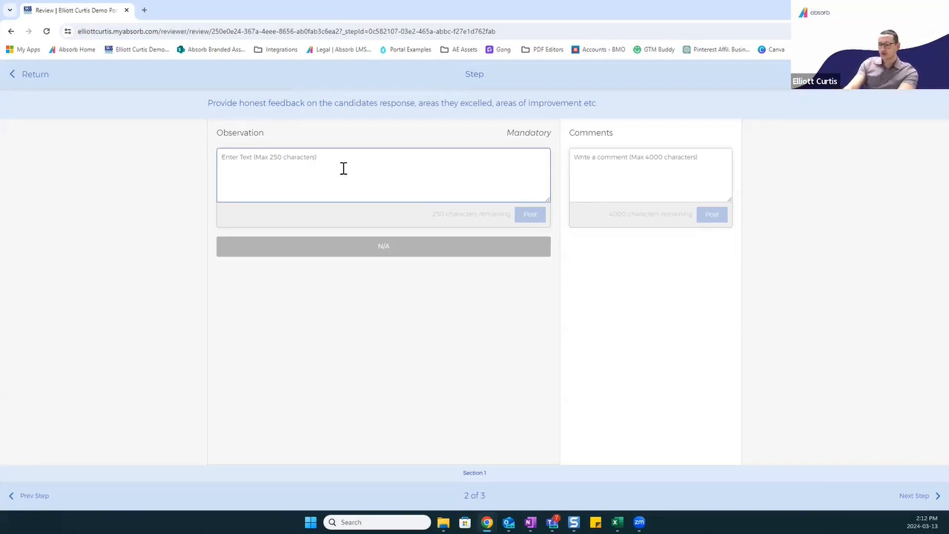
type("Insert Feedback Here")
left_click(528, 215)
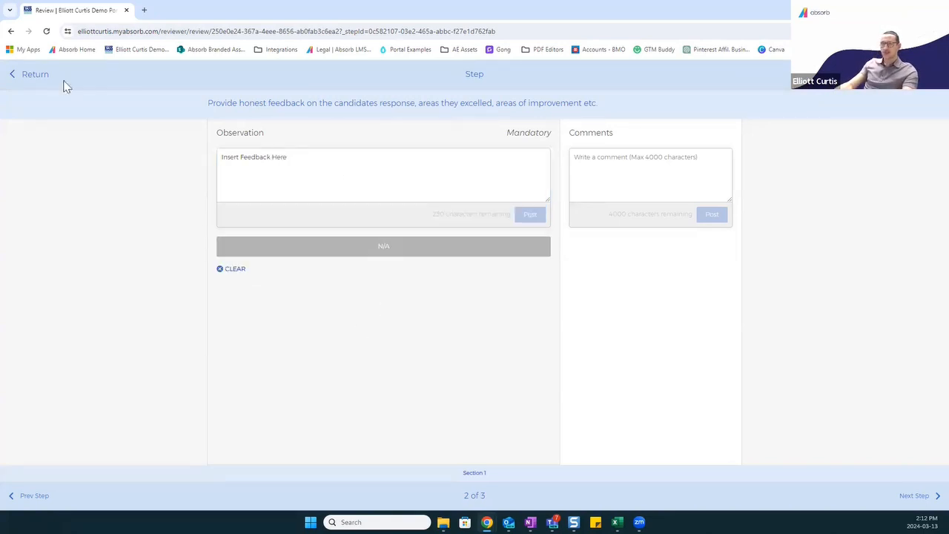
left_click(37, 77)
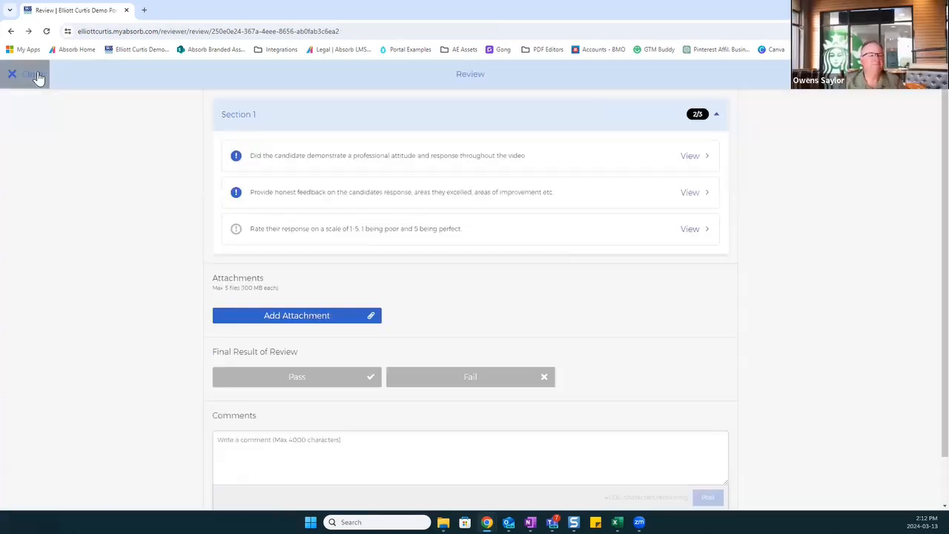
Step: Rate the candidate's response 5 on the 1-5 scale item, post the comment "Great Job!" and return to the review
left_click(338, 236)
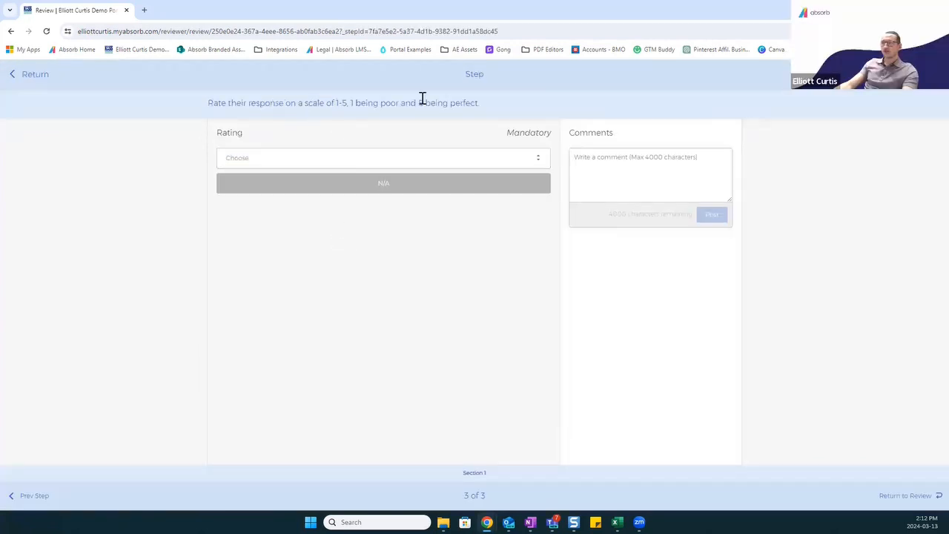
left_click(337, 165)
left_click(272, 252)
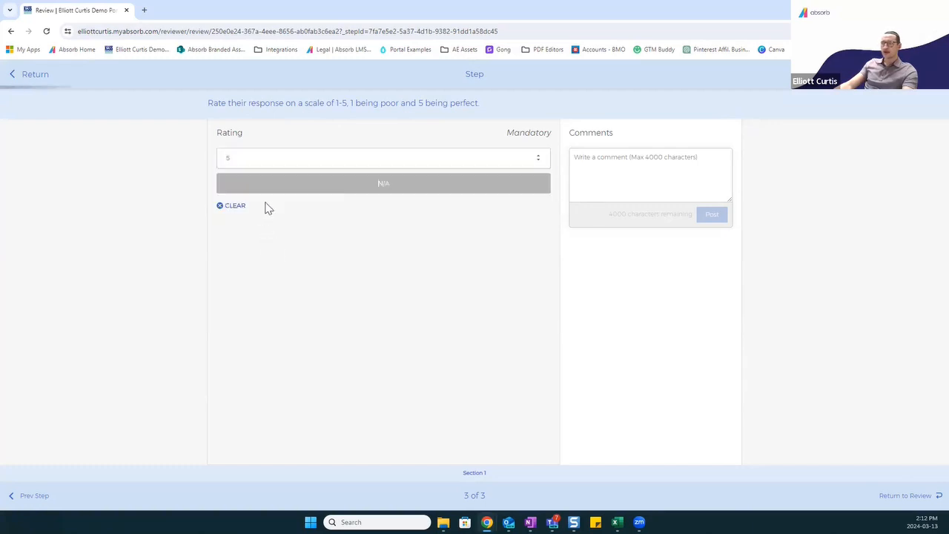
left_click(345, 192)
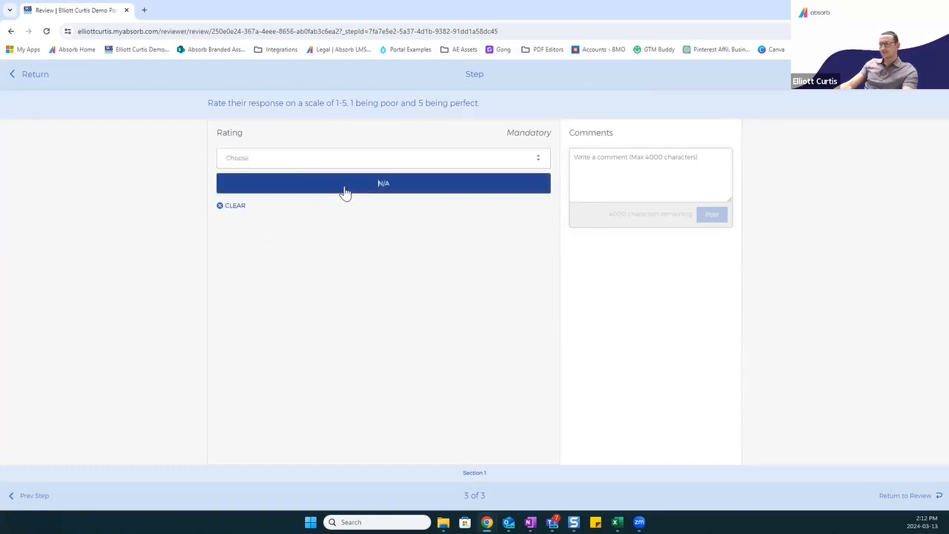
left_click(299, 159)
left_click(286, 254)
left_click(606, 158)
type("Great Job!")
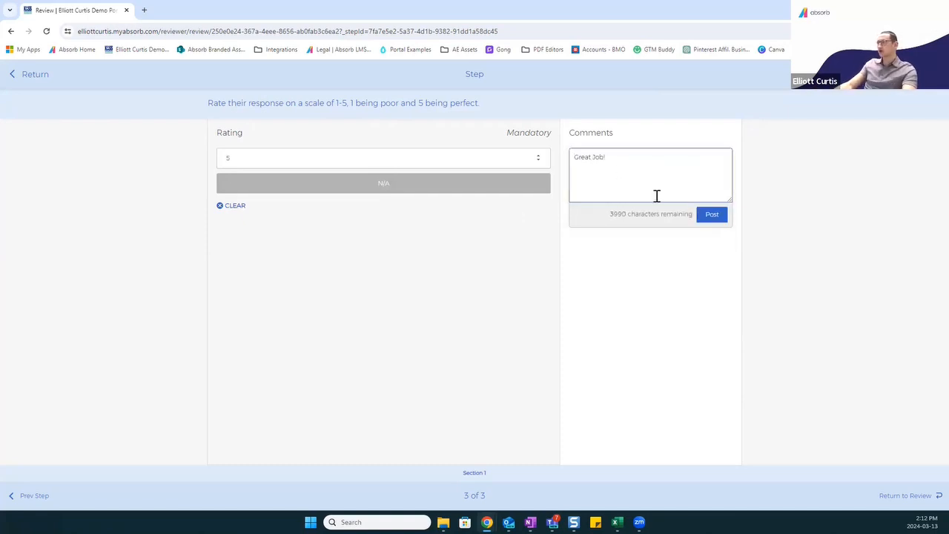
left_click(705, 214)
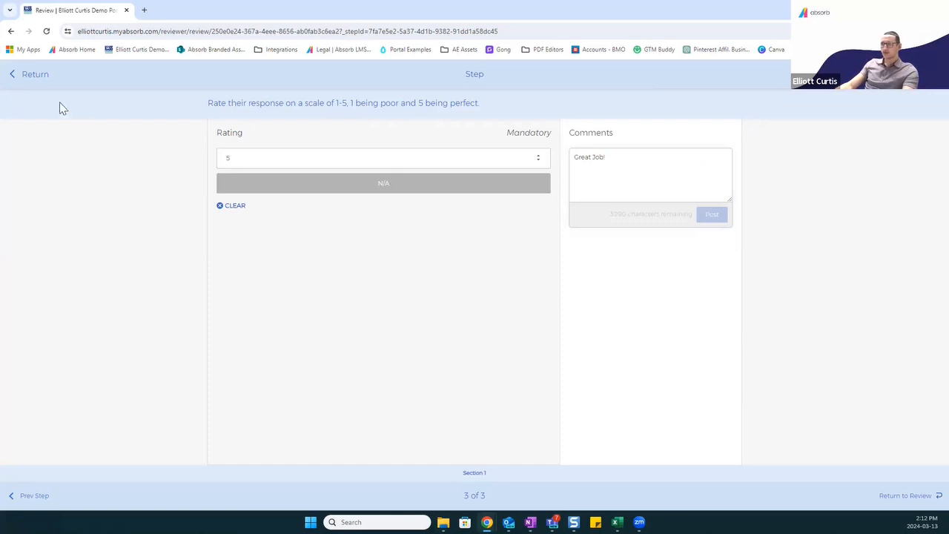
left_click(9, 76)
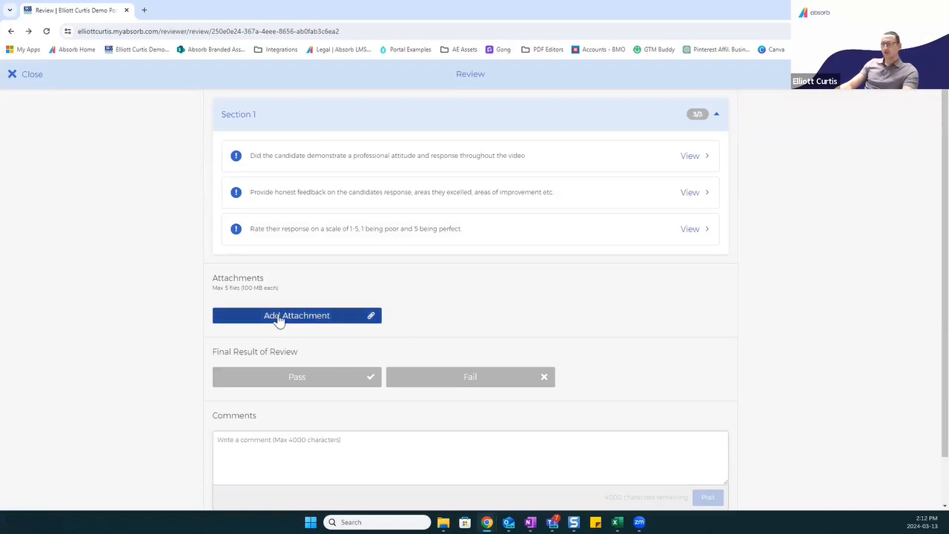
Step: Mark the final result as Pass, post the comment "Overall great job, room for improvement!" and submit the review
scroll(469, 275, "down", 1)
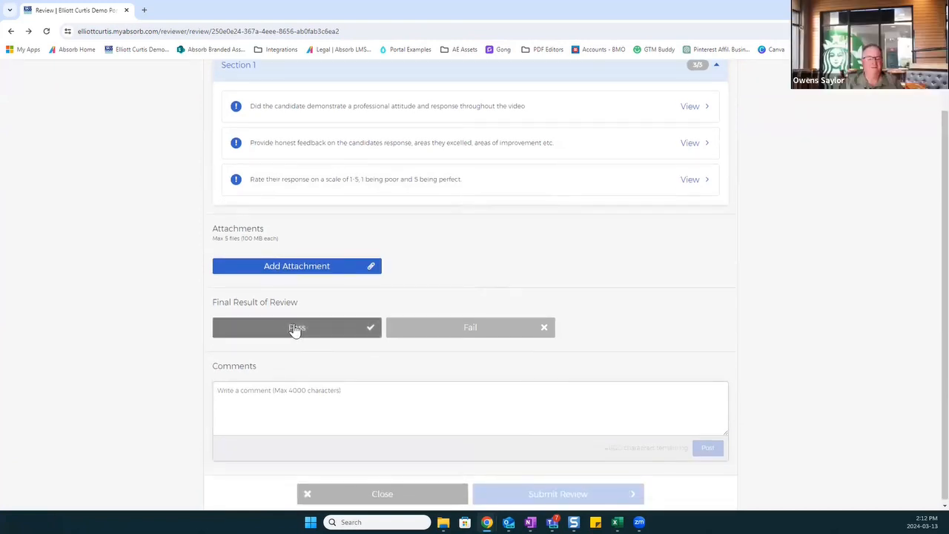
left_click(320, 333)
left_click(331, 387)
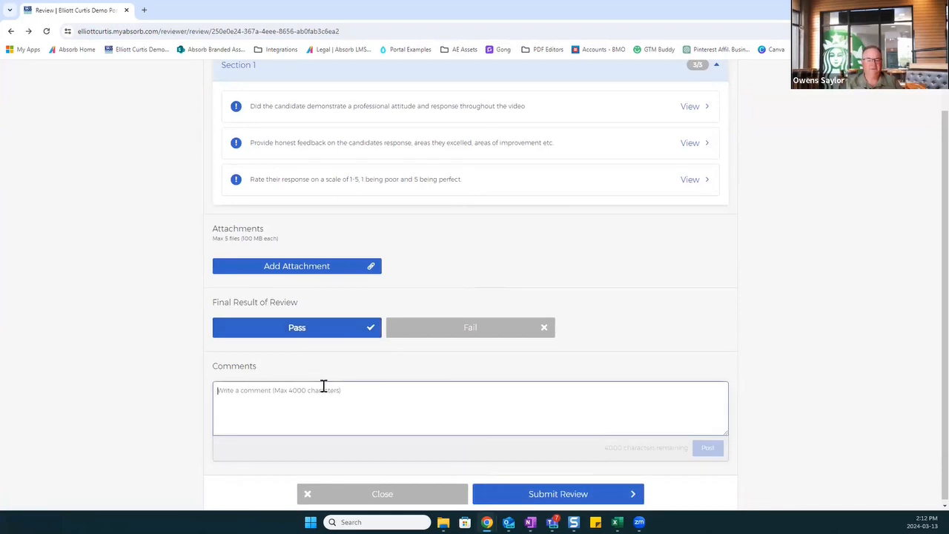
type("Overall great job, room for improvement")
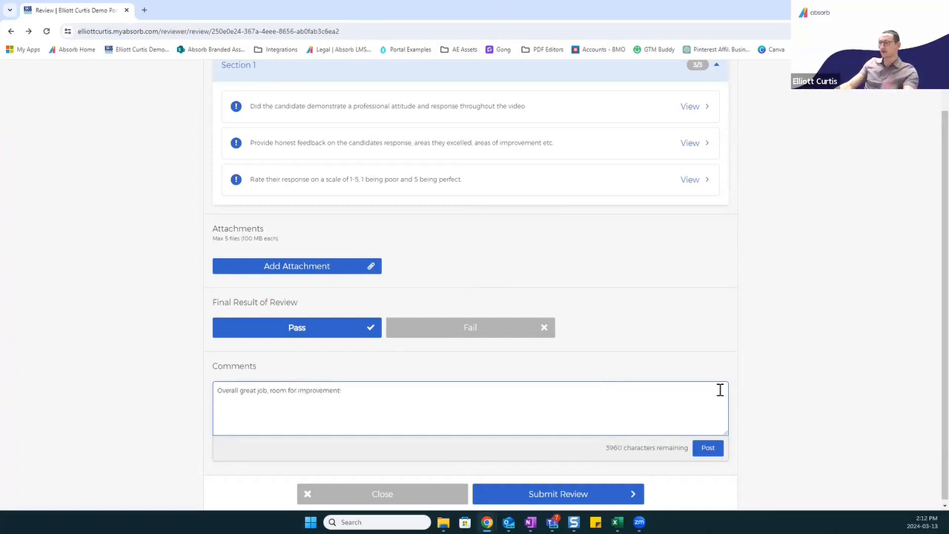
left_click(705, 448)
scroll(765, 381, "down", 1)
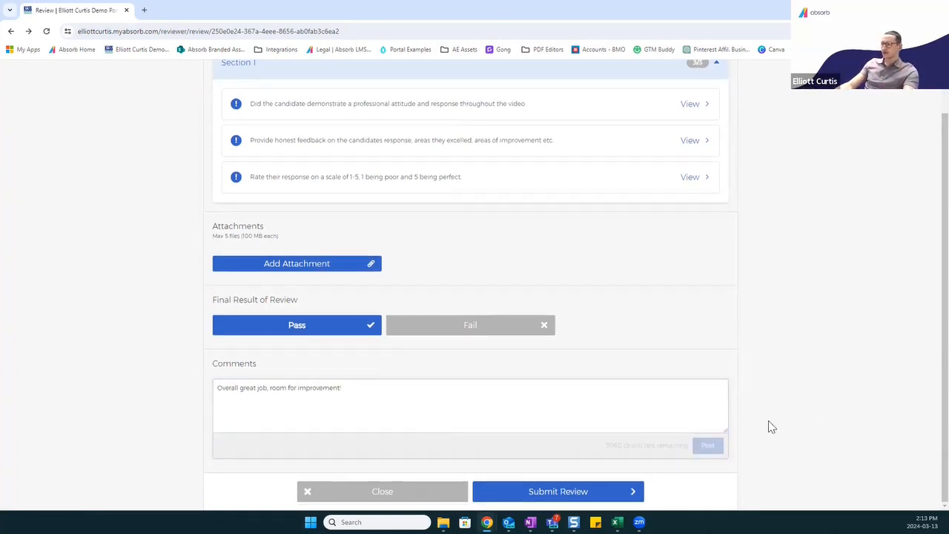
left_click(556, 492)
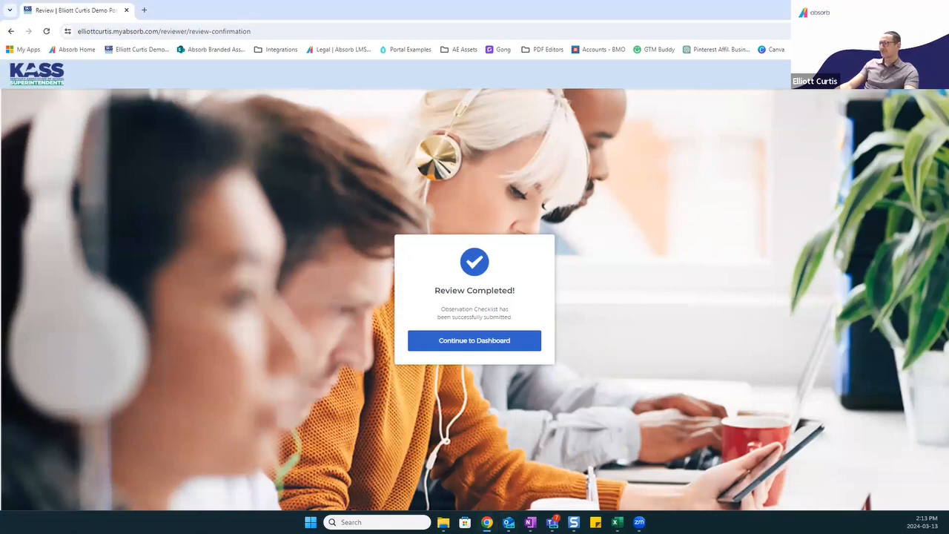
Step: Switch from the reviewer to the admin experience and open the list of users
left_click(930, 75)
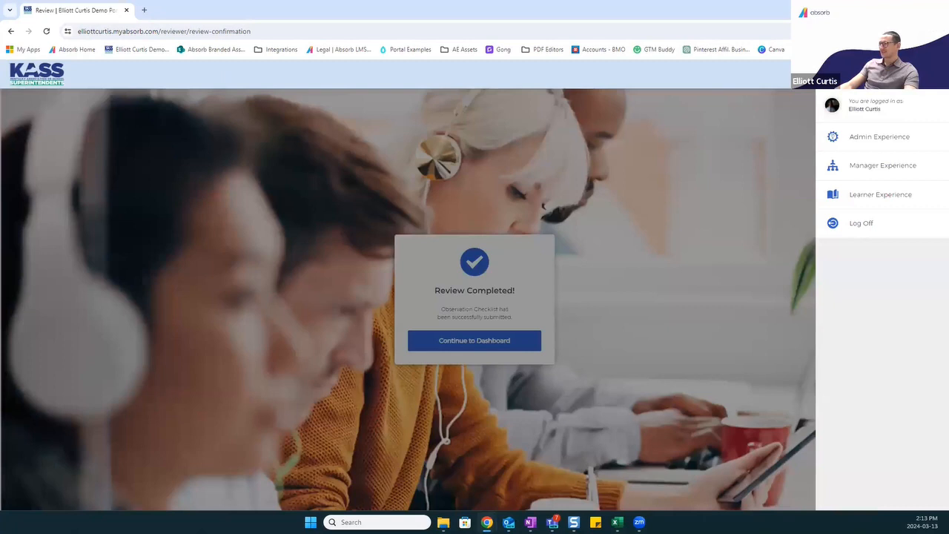
left_click(888, 142)
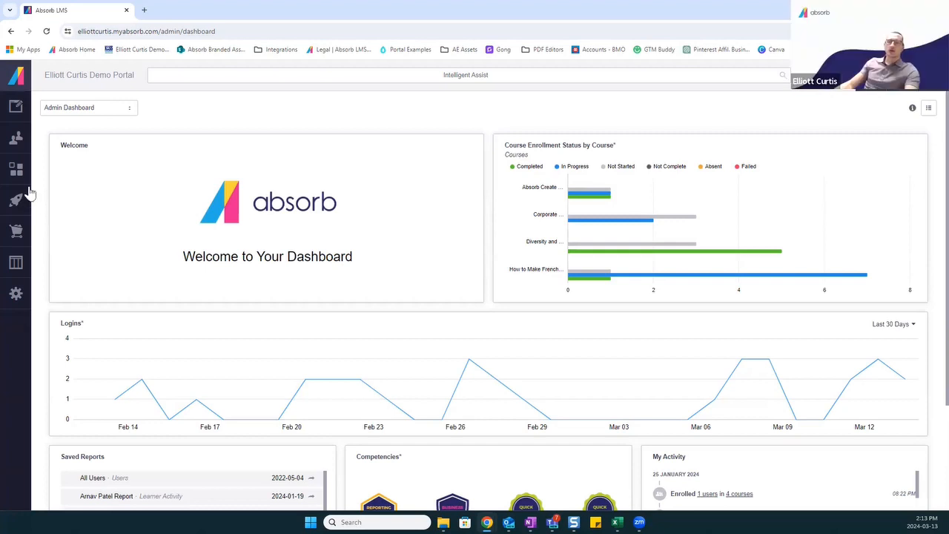
left_click(16, 138)
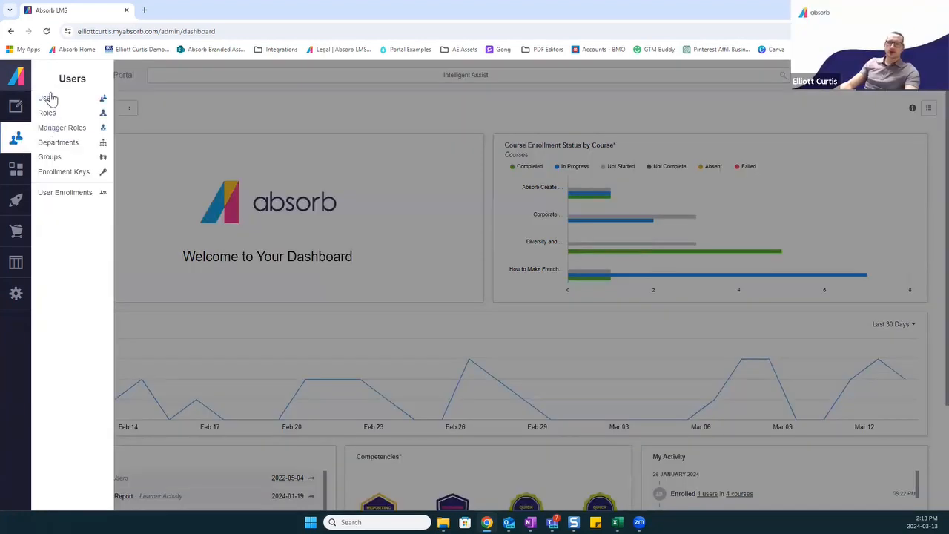
left_click(47, 98)
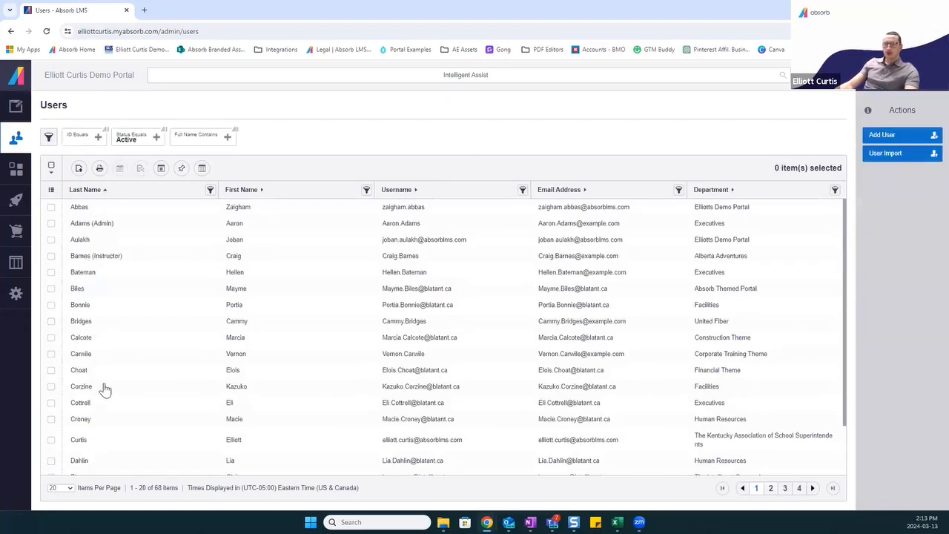
Step: Open the record of the first listed Facilities department user and view the Account access settings
left_click(90, 306)
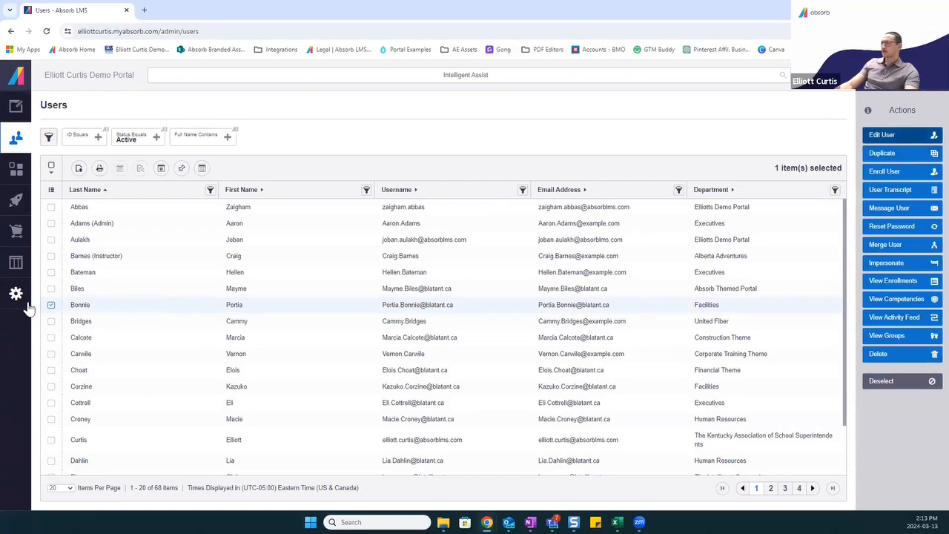
double_click(242, 310)
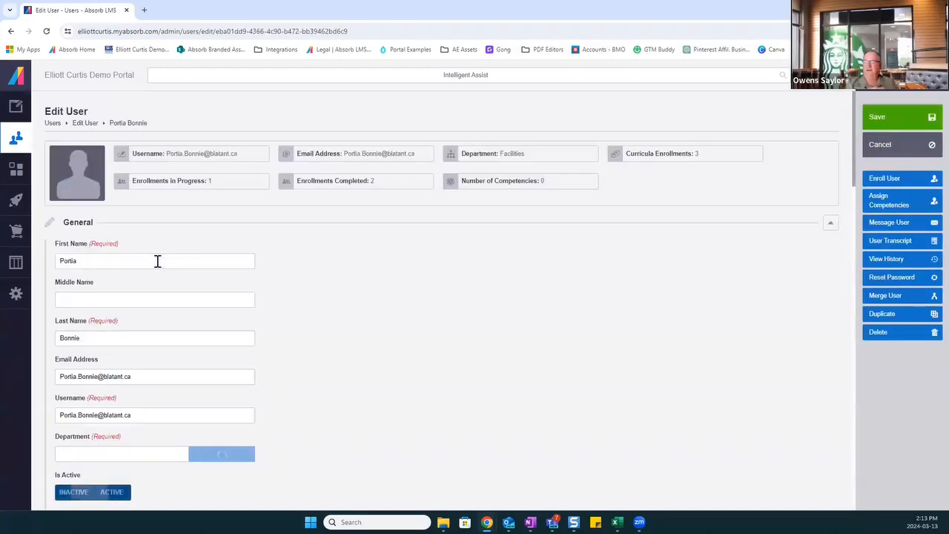
scroll(156, 260, "down", 8)
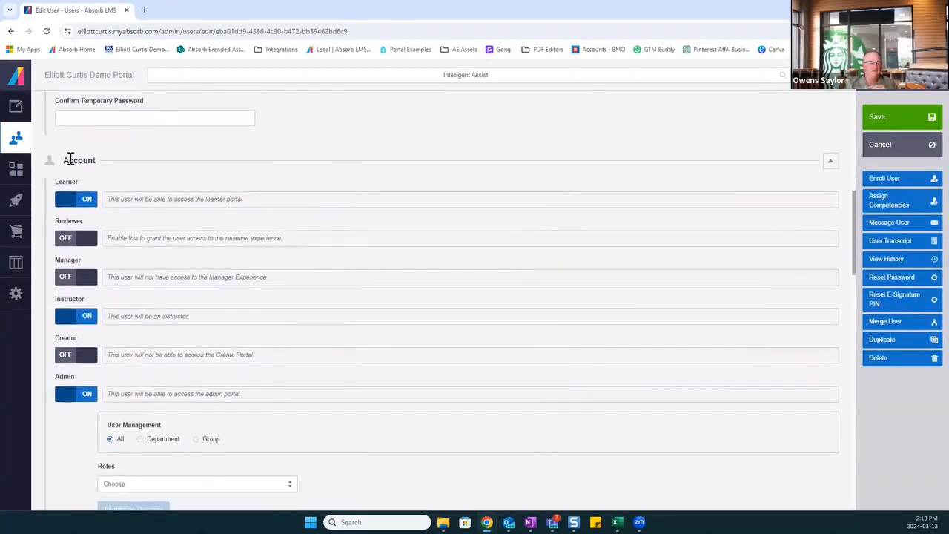
left_click_drag(68, 160, 108, 164)
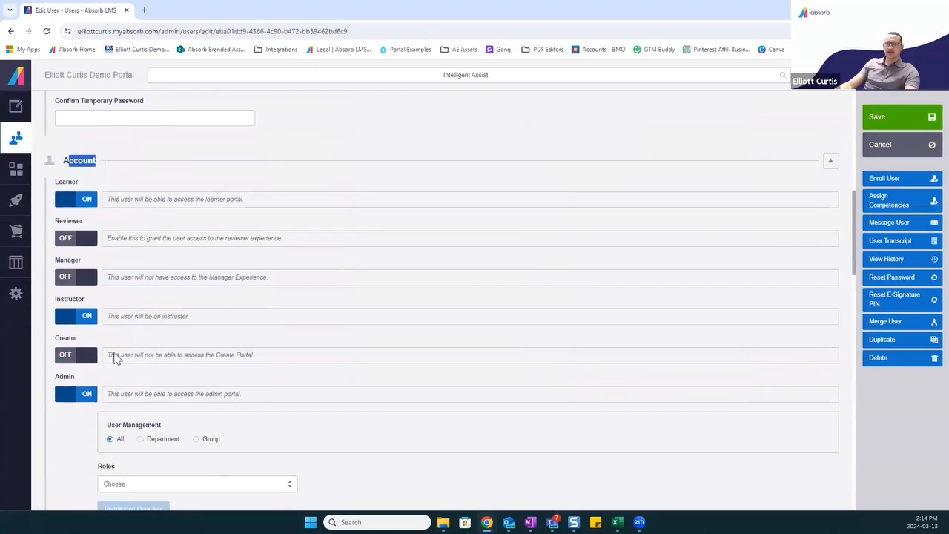
Step: Turn the user's Admin access off and on again, view its role options, leave without saving and deselect the user
left_click(66, 397)
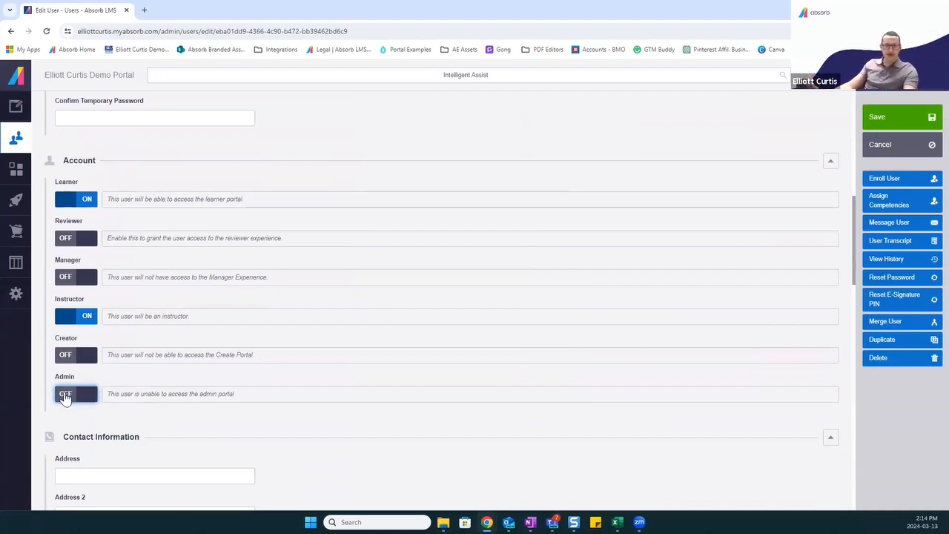
left_click(65, 398)
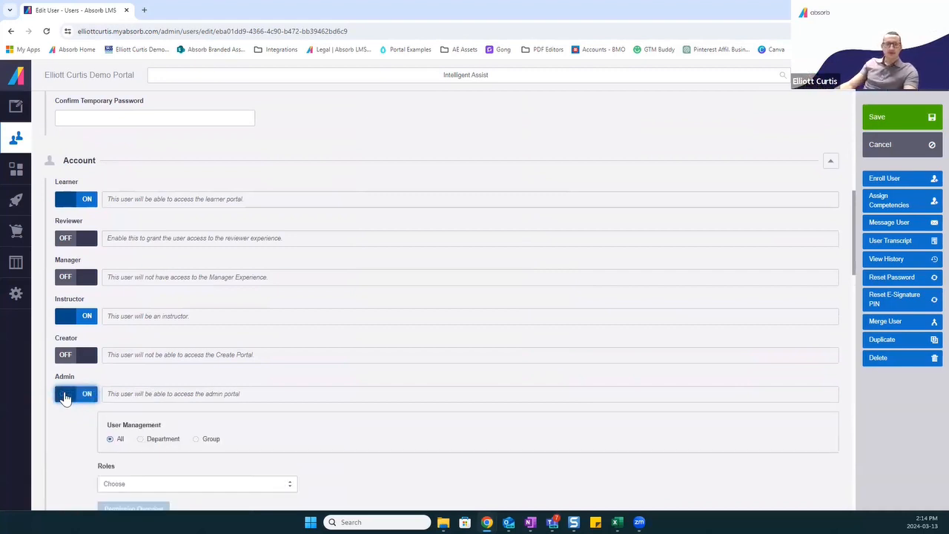
scroll(65, 398, "down", 1)
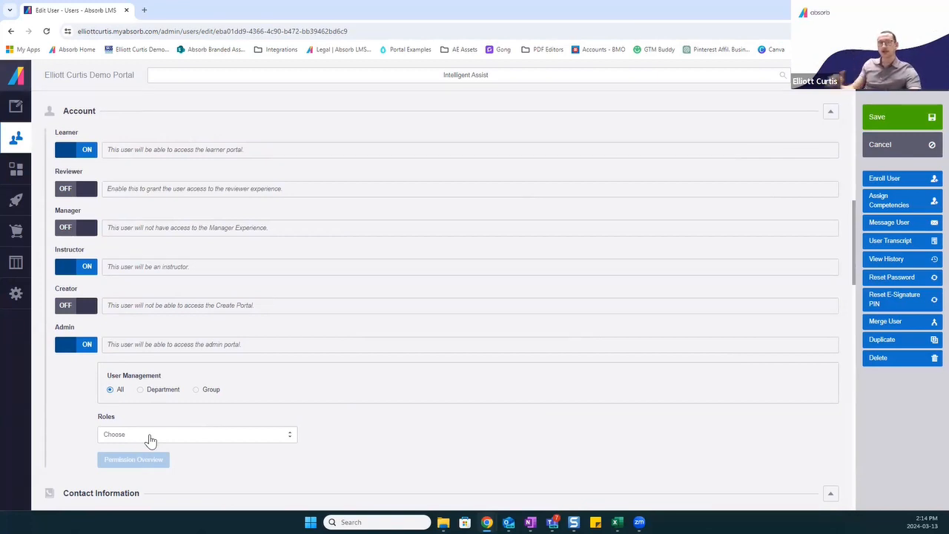
left_click(878, 148)
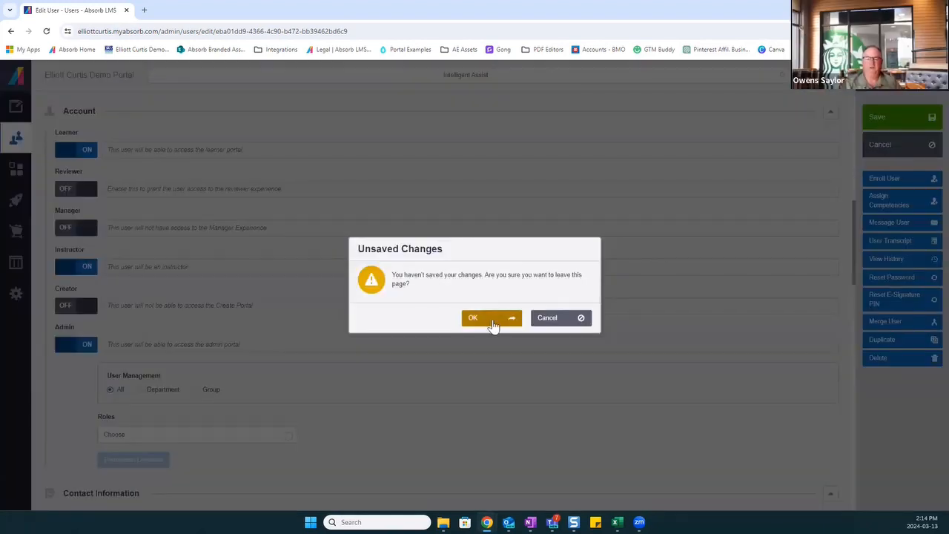
left_click(492, 321)
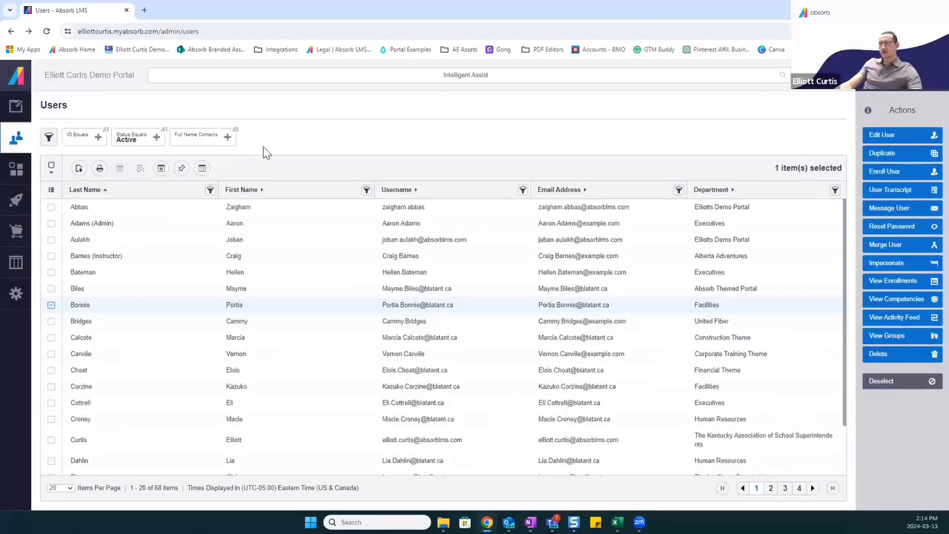
left_click(51, 305)
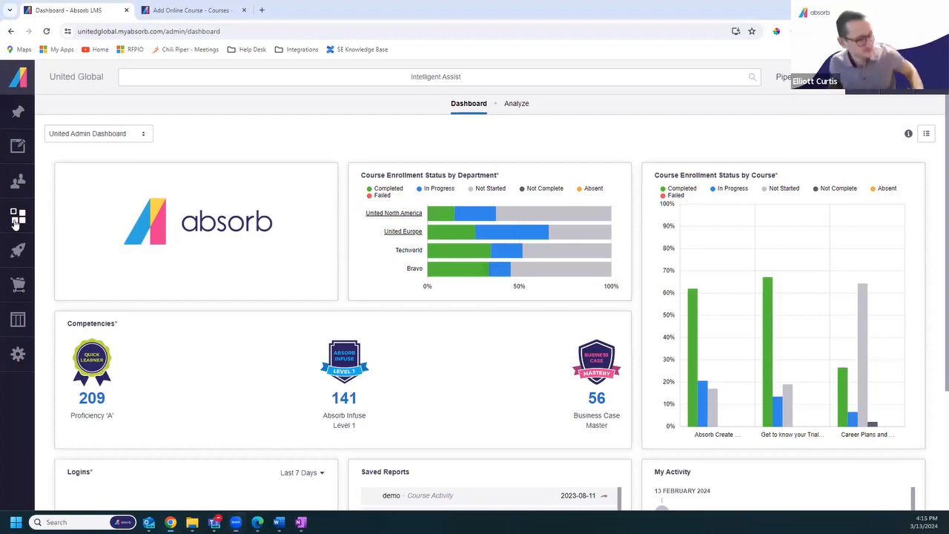
Step: Start a new course in Absorb Create from the United Global portal and browse the custom themes and theme templates
left_click(17, 218)
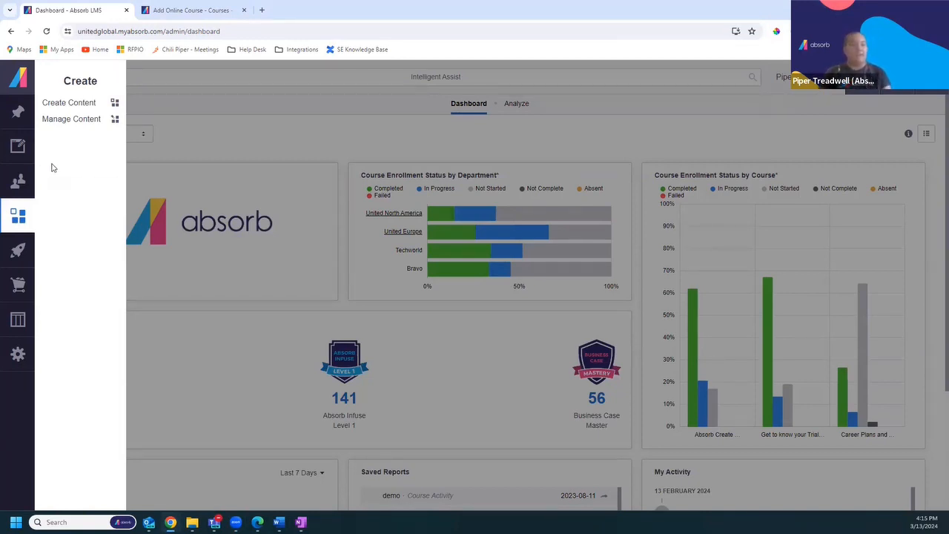
left_click(65, 104)
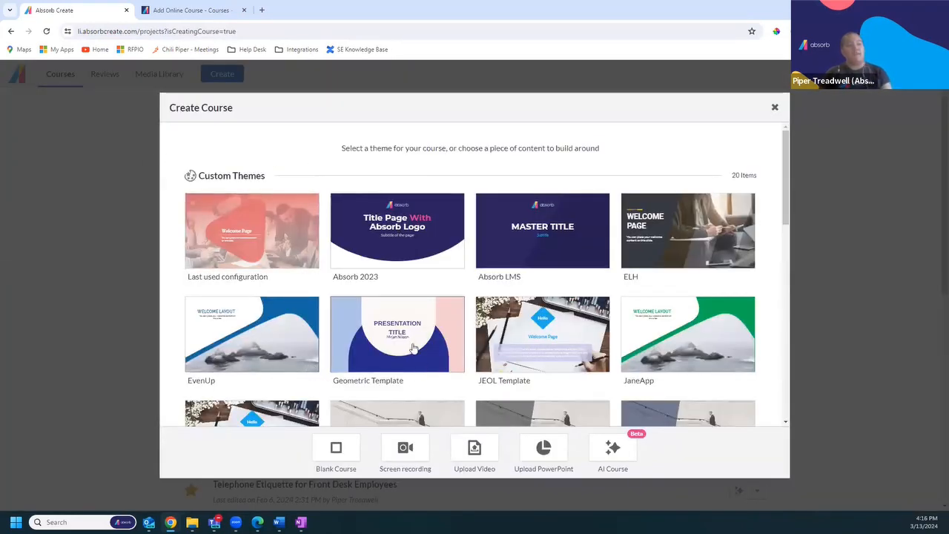
scroll(400, 328, "down", 4)
scroll(400, 328, "down", 5)
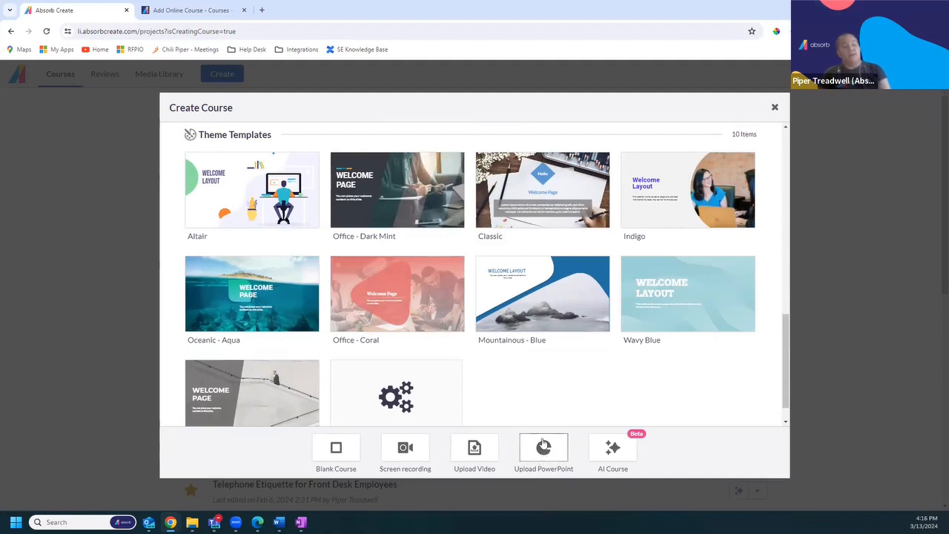
Step: Generate an AI course outline from the short description "Setting Tax Rates for Kentucky School Districts"
left_click(601, 453)
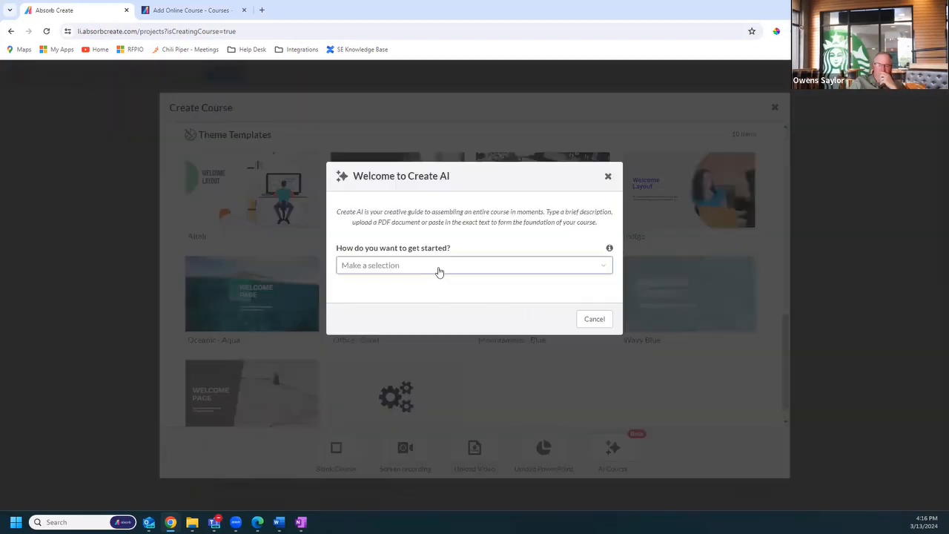
left_click(438, 269)
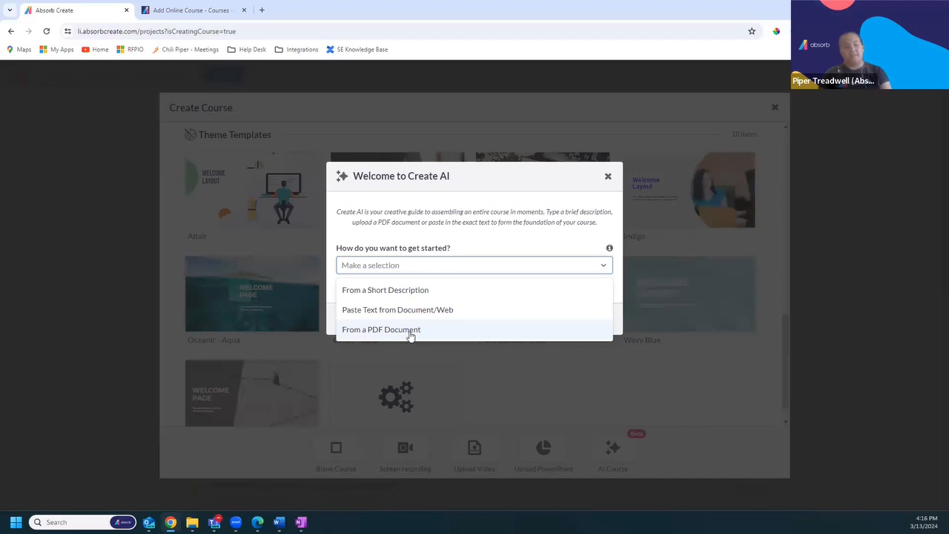
left_click(406, 290)
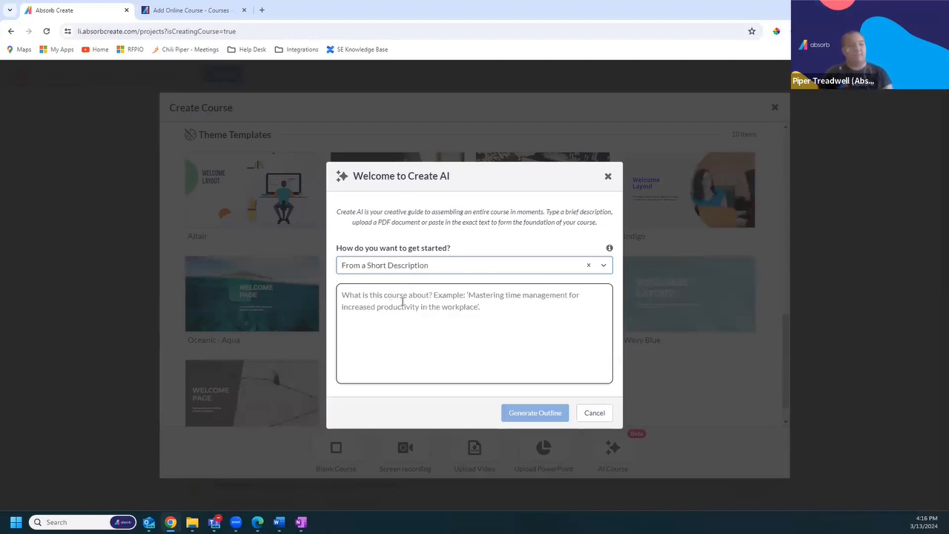
left_click(398, 298)
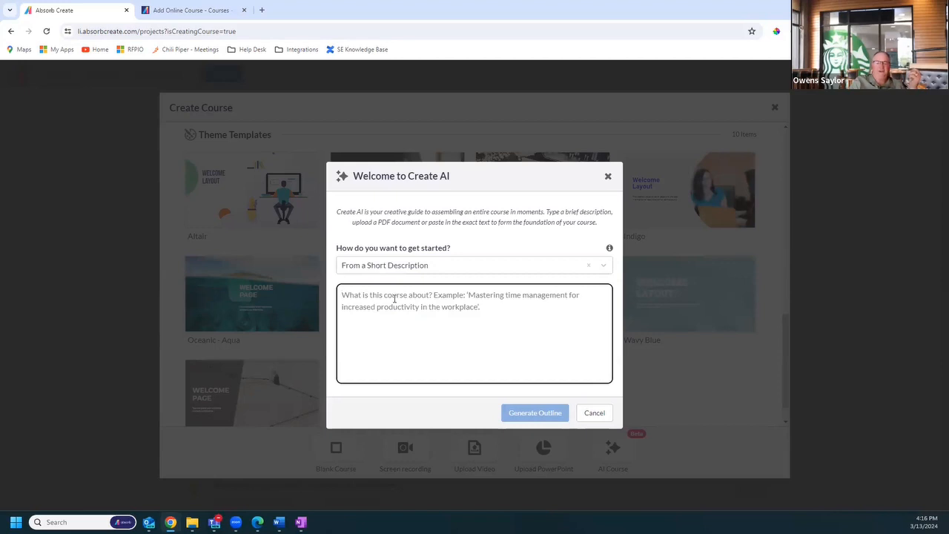
type("Setting Tax Rates for Kent")
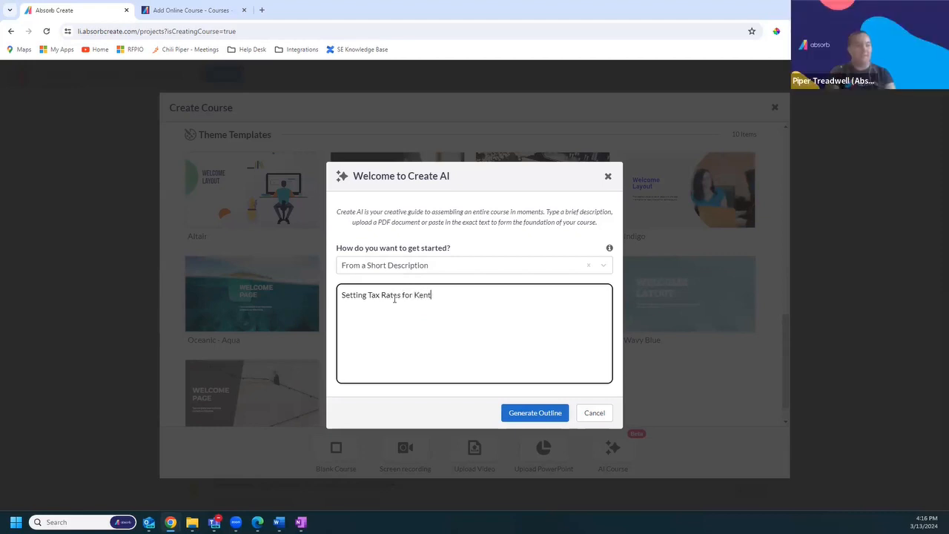
type("ucky School")
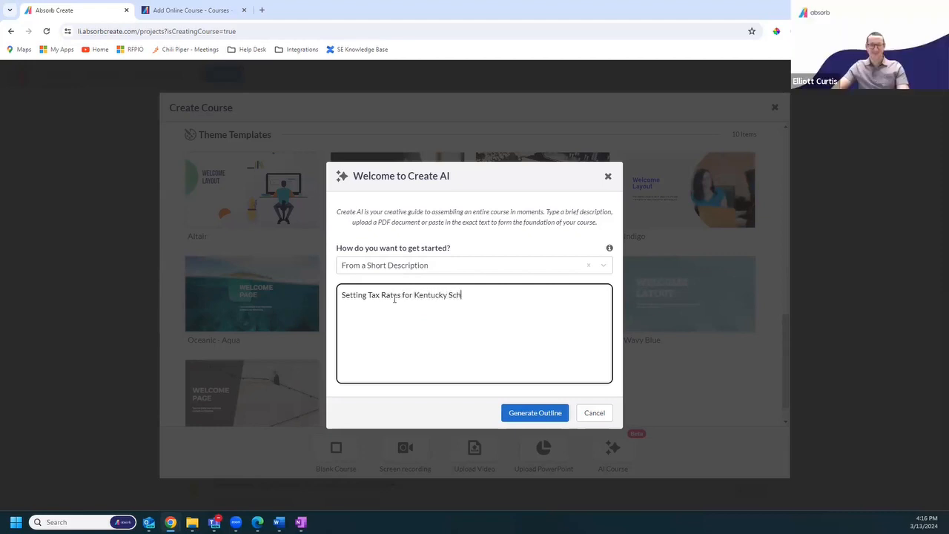
type(" Districts")
left_click(517, 413)
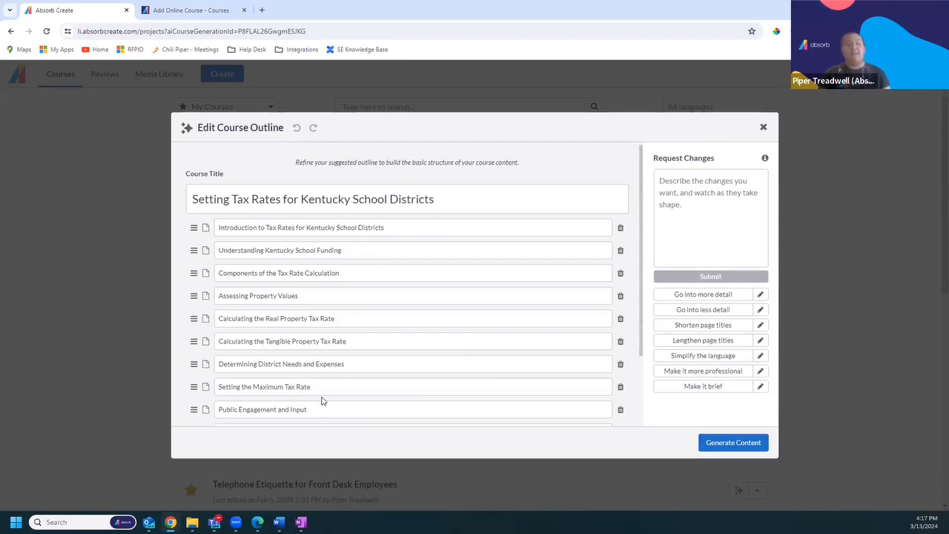
Step: Generate the course content from the suggested outline and preview the pages from Understanding Kentucky School Funding through Calculating the Tangible Property Tax Rate
scroll(336, 382, "down", 3)
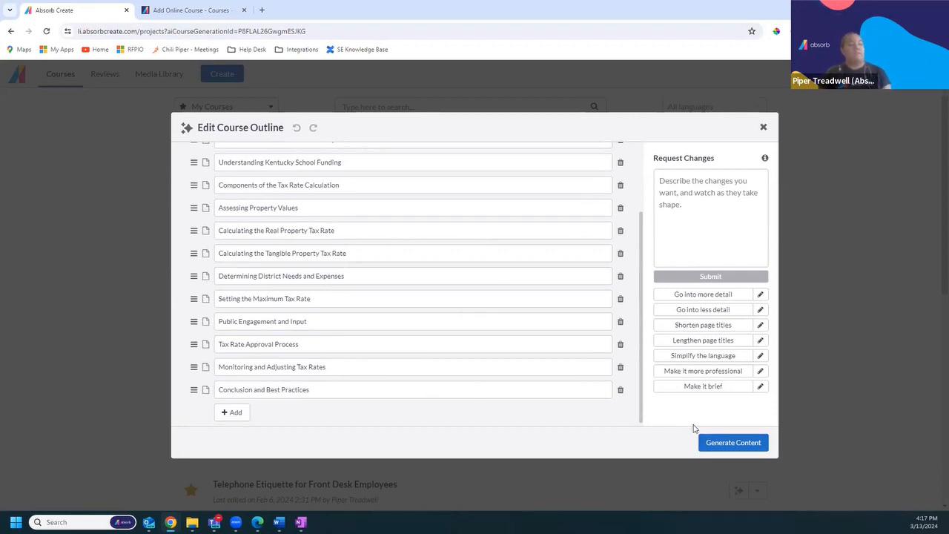
left_click(726, 443)
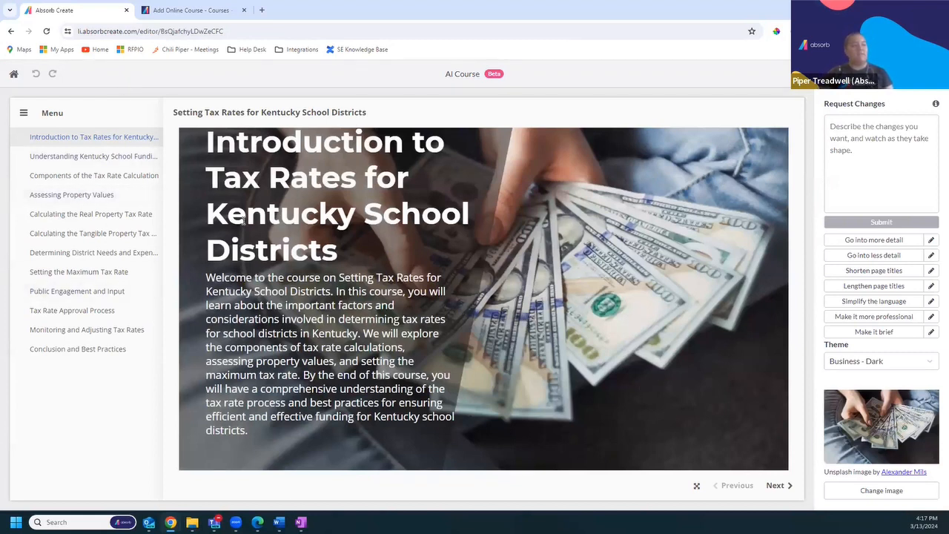
left_click(97, 158)
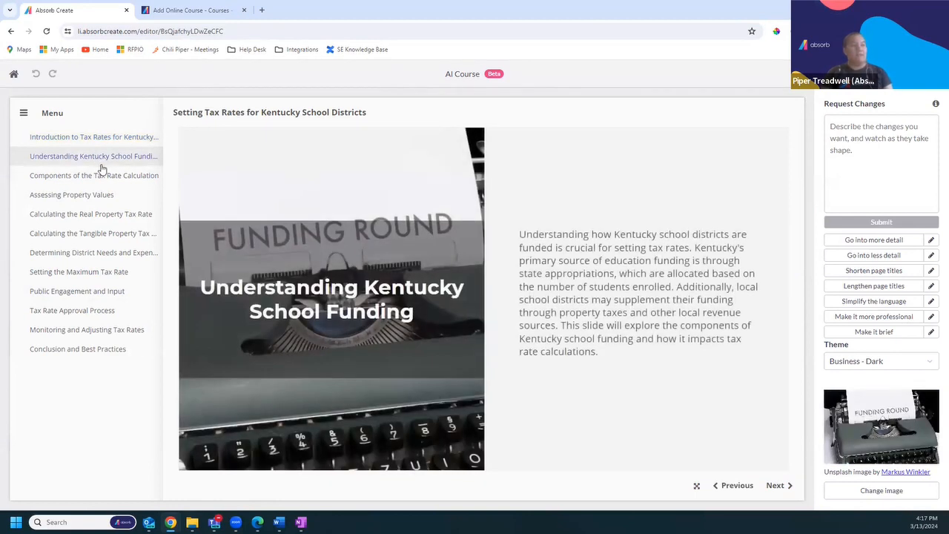
left_click(99, 176)
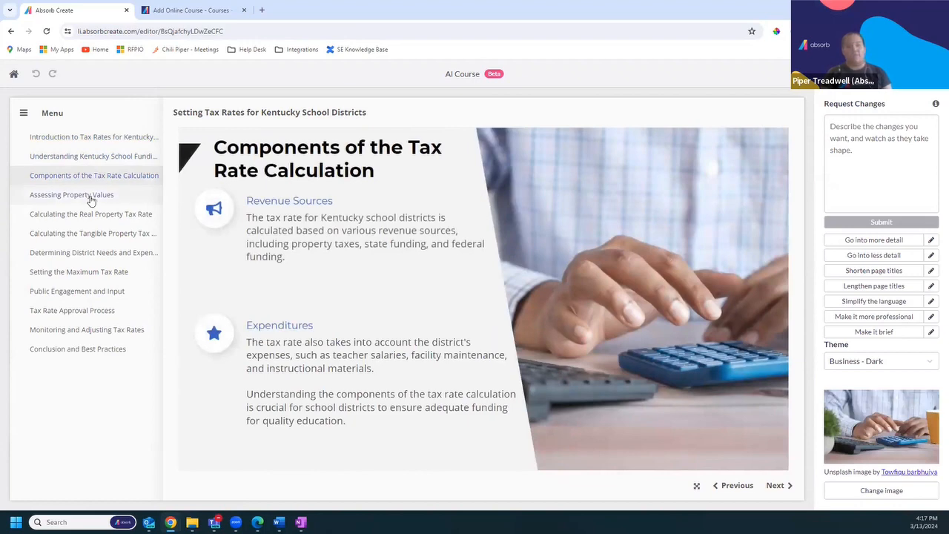
left_click(89, 197)
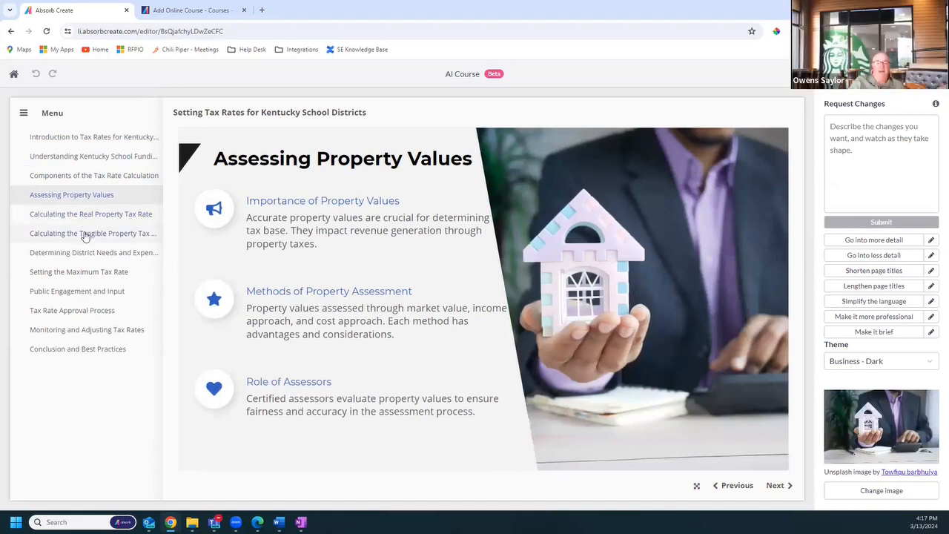
left_click(83, 232)
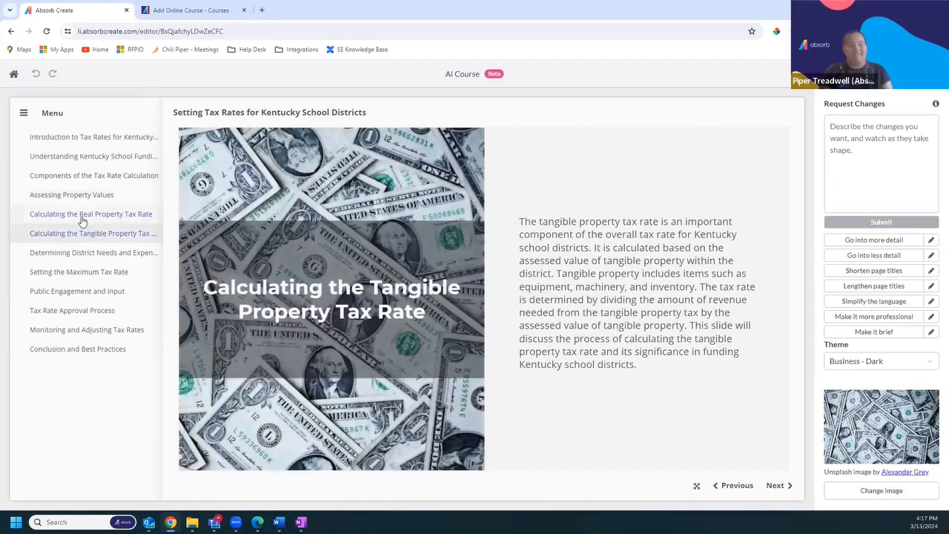
left_click(81, 215)
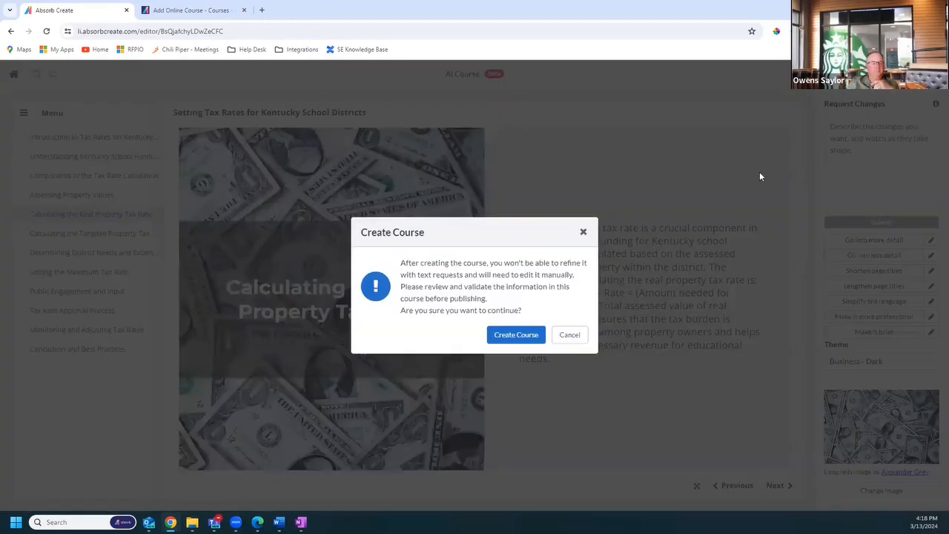
Step: Create the course from the AI draft and open its Conclusion and Best Practices slide
left_click(525, 334)
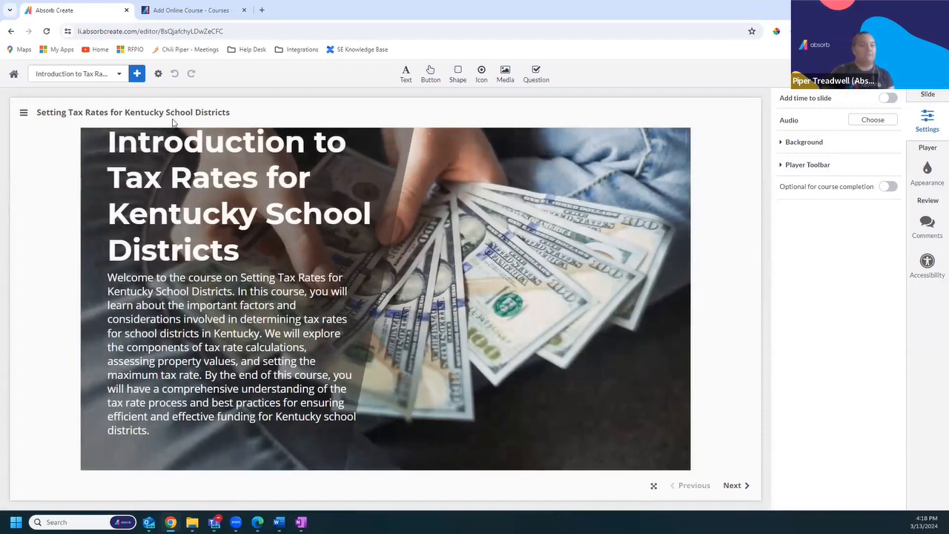
left_click(23, 114)
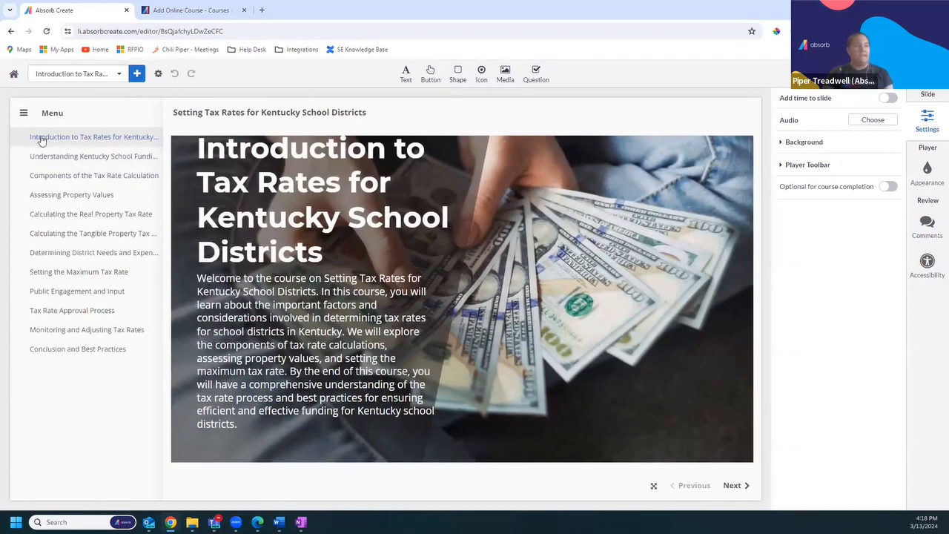
left_click(76, 351)
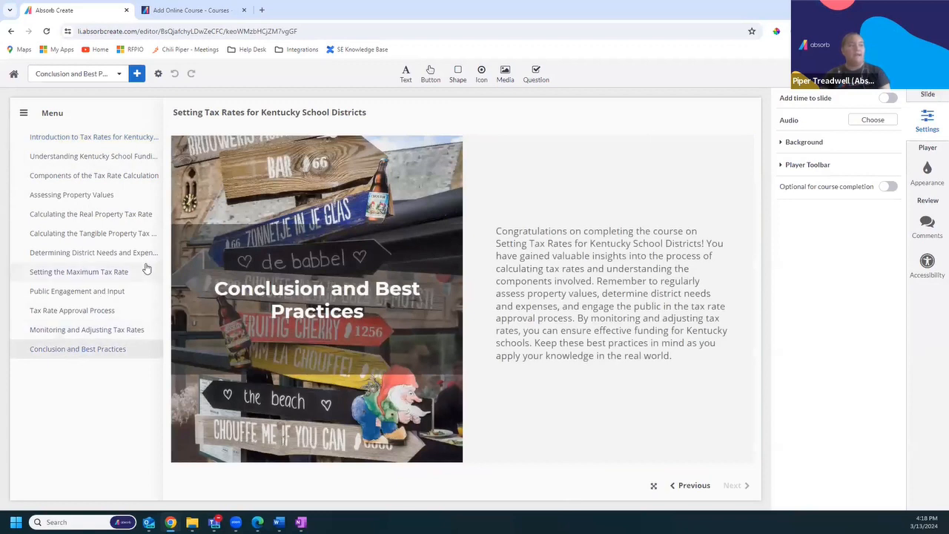
Step: View the media types and the knowledge check and survey question types available for the slide
left_click(512, 79)
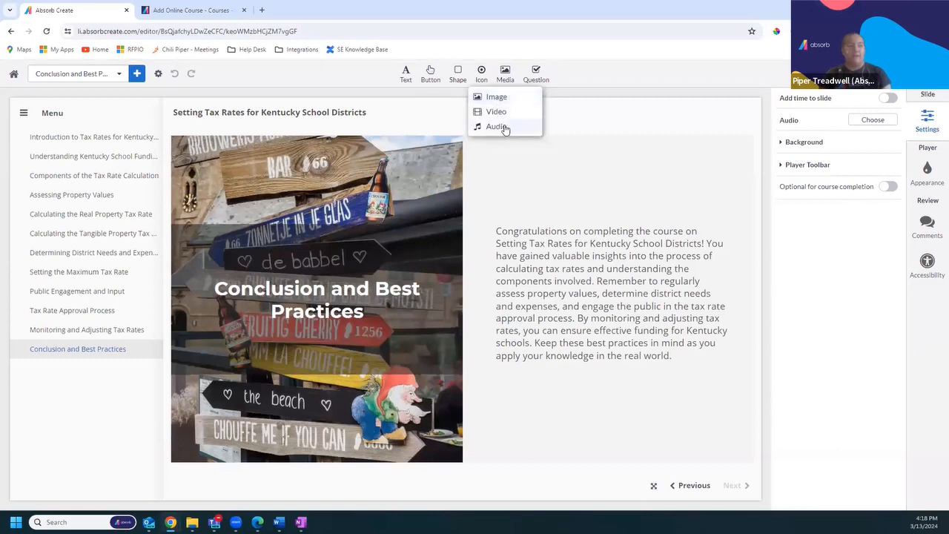
left_click(535, 74)
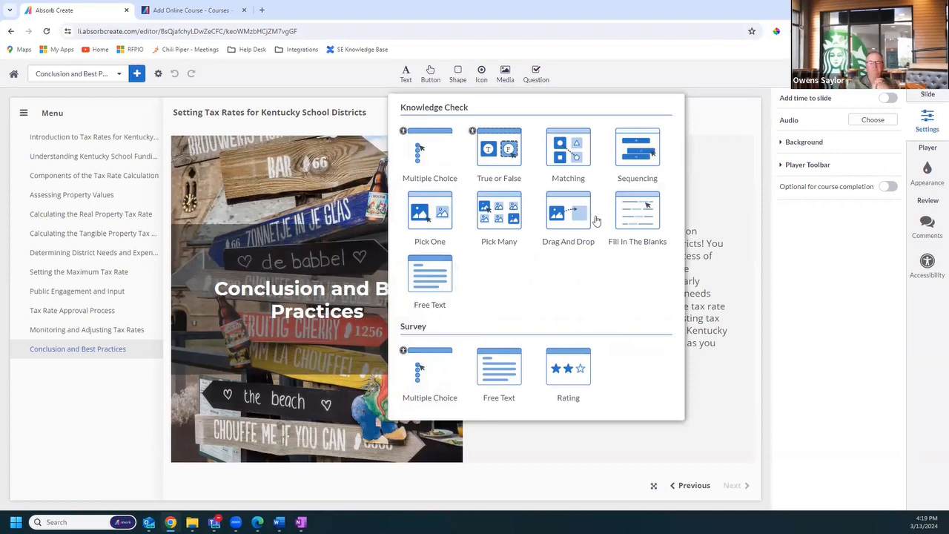
left_click(736, 120)
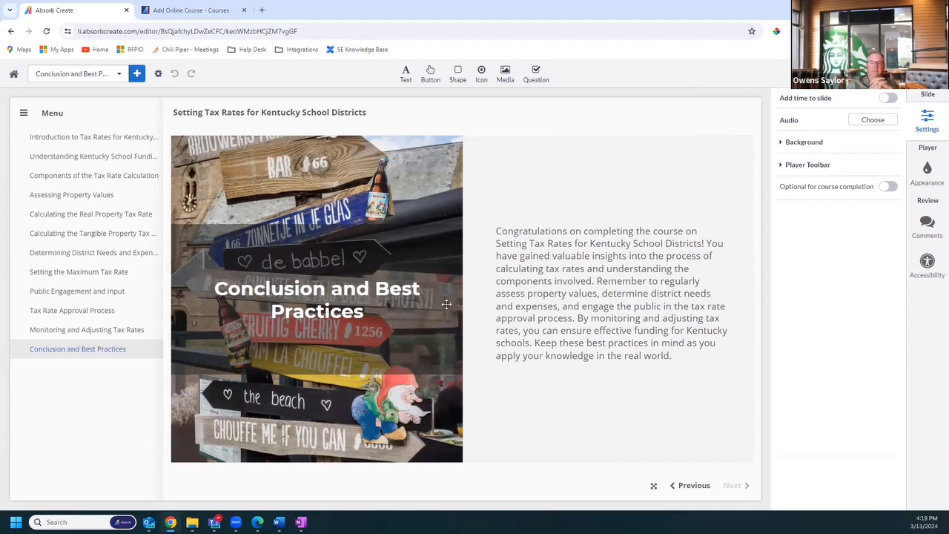
Step: Insert a blank line after the first sentence of the conclusion text and widen its text box toward the image
left_click(514, 252)
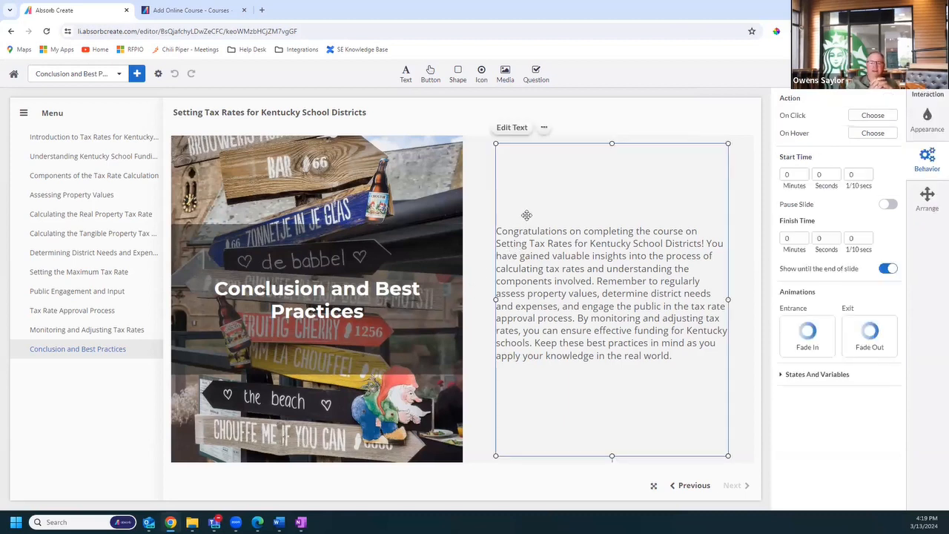
left_click(375, 199)
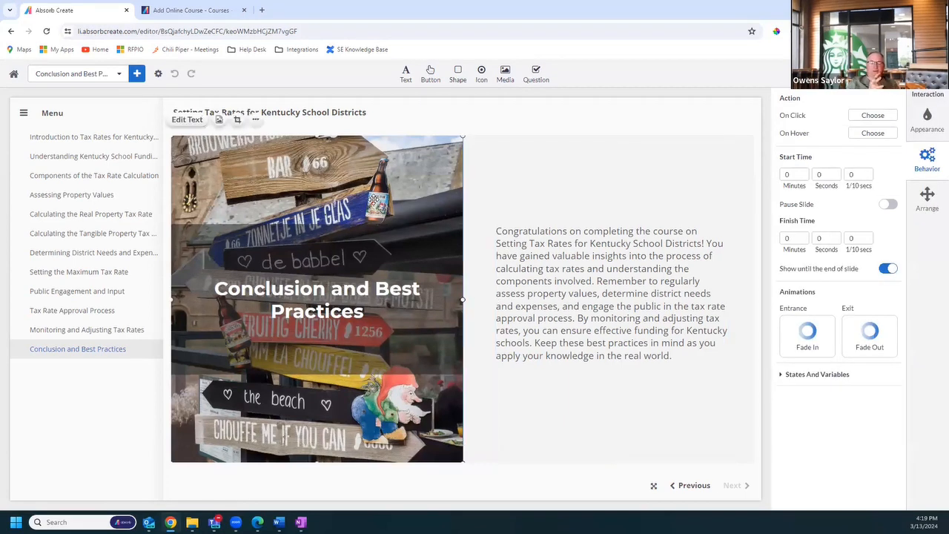
left_click(625, 269)
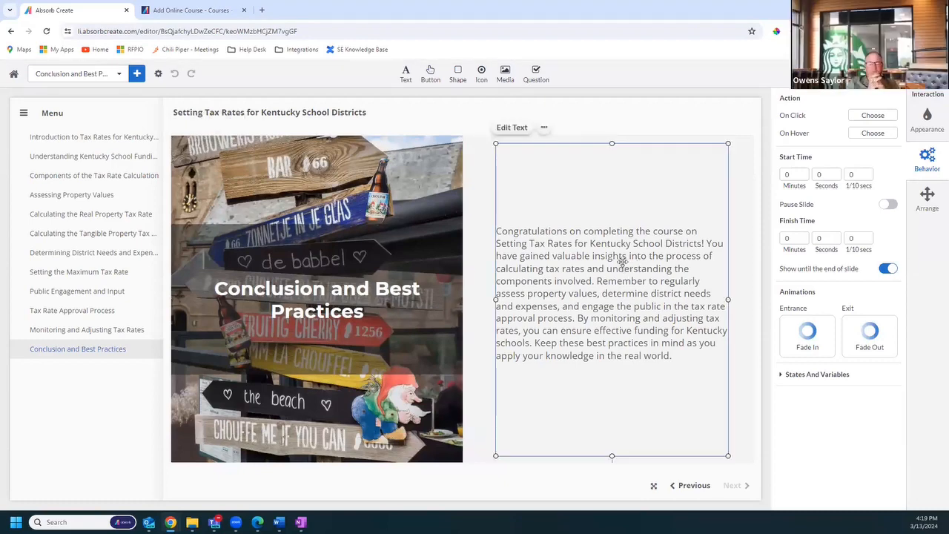
left_click(604, 242)
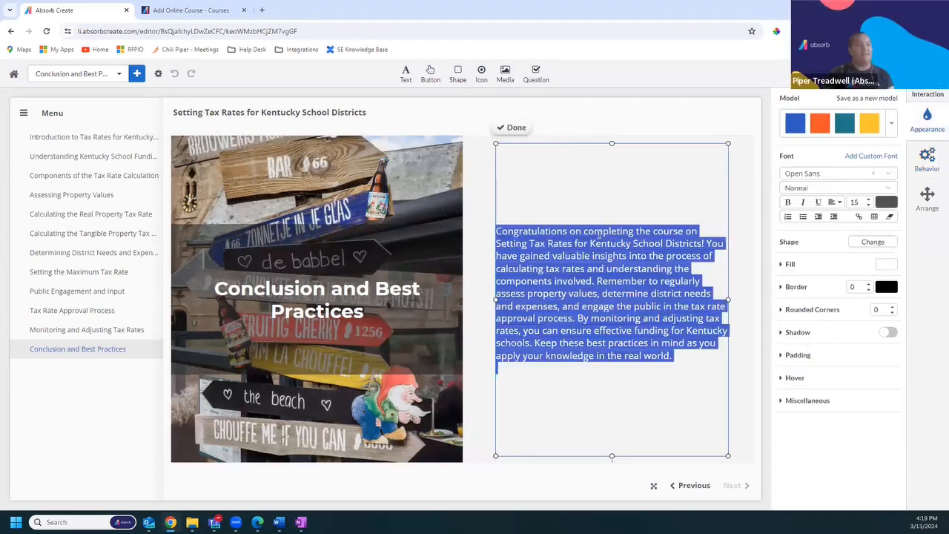
left_click(587, 244)
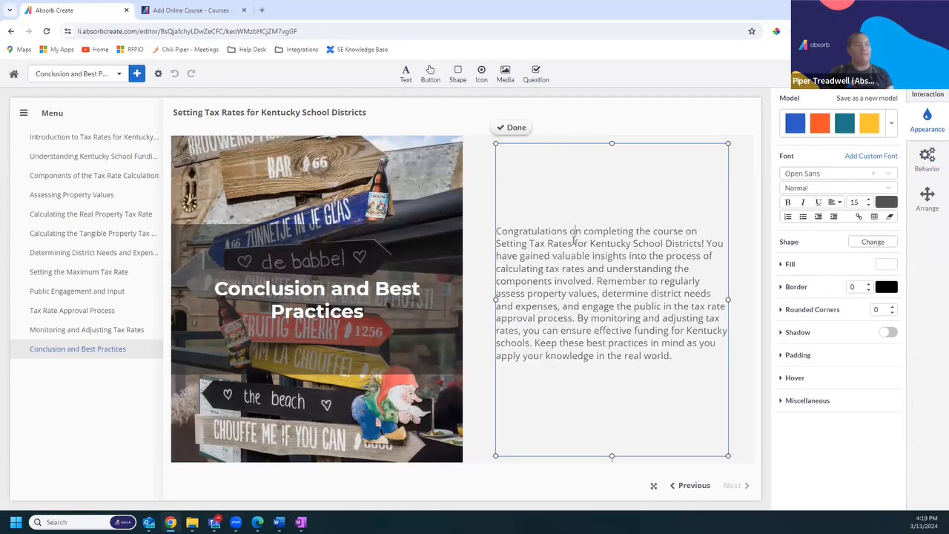
left_click(705, 243)
key("Return")
key("Return")
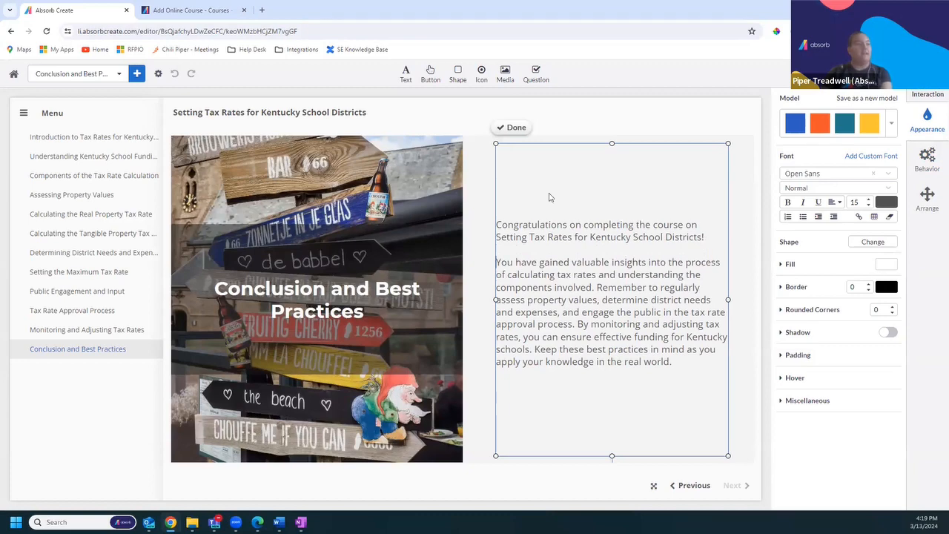
left_click_drag(492, 140, 472, 141)
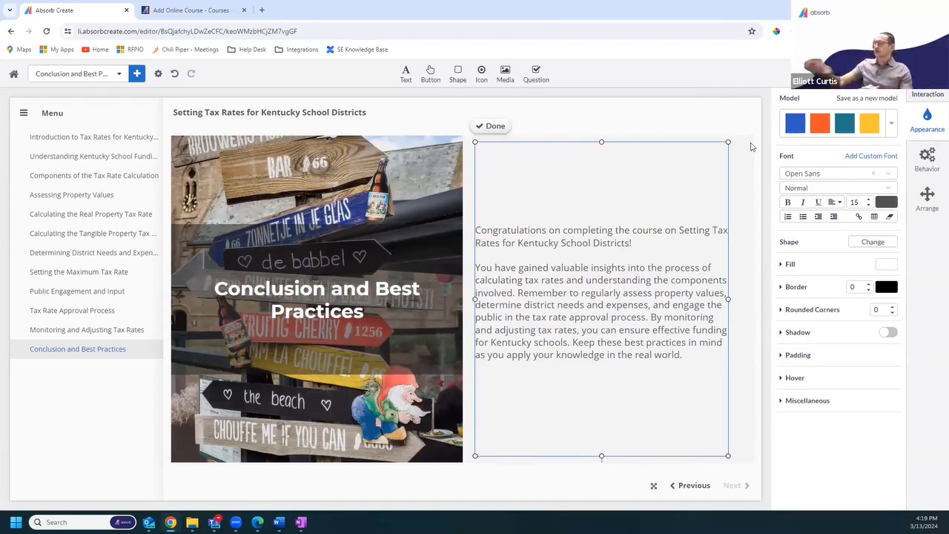
left_click(500, 127)
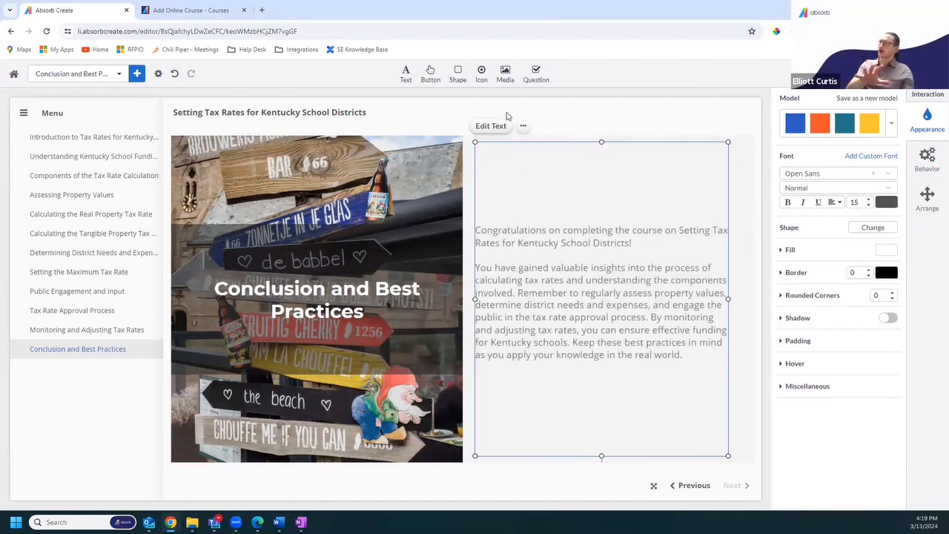
Step: Add the orange "Untitled" button from My Models and place it above the conclusion text
left_click(408, 157)
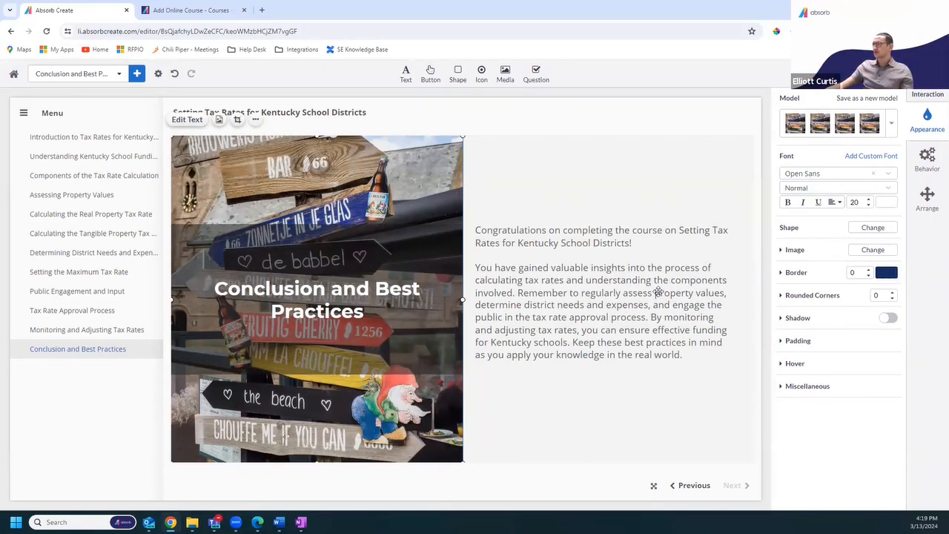
left_click(430, 71)
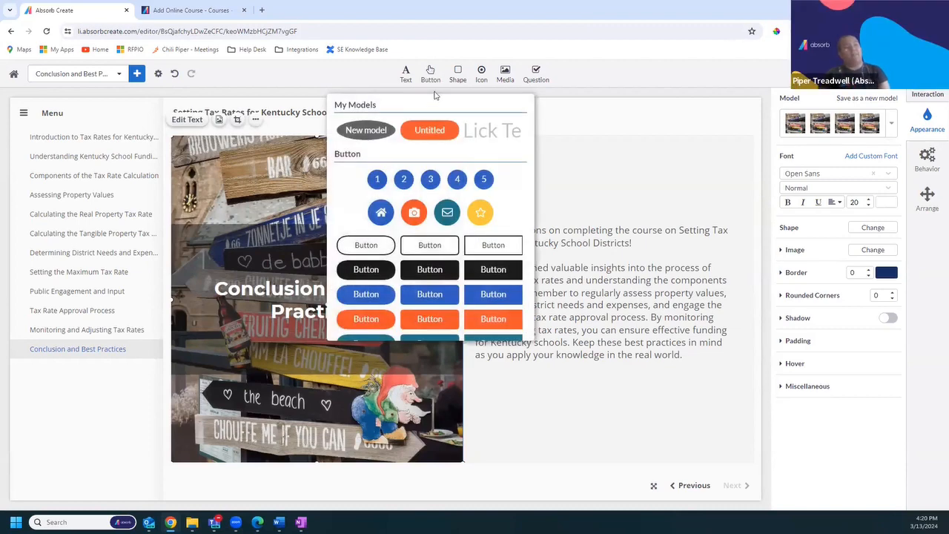
left_click(434, 131)
left_click_drag(383, 227, 687, 176)
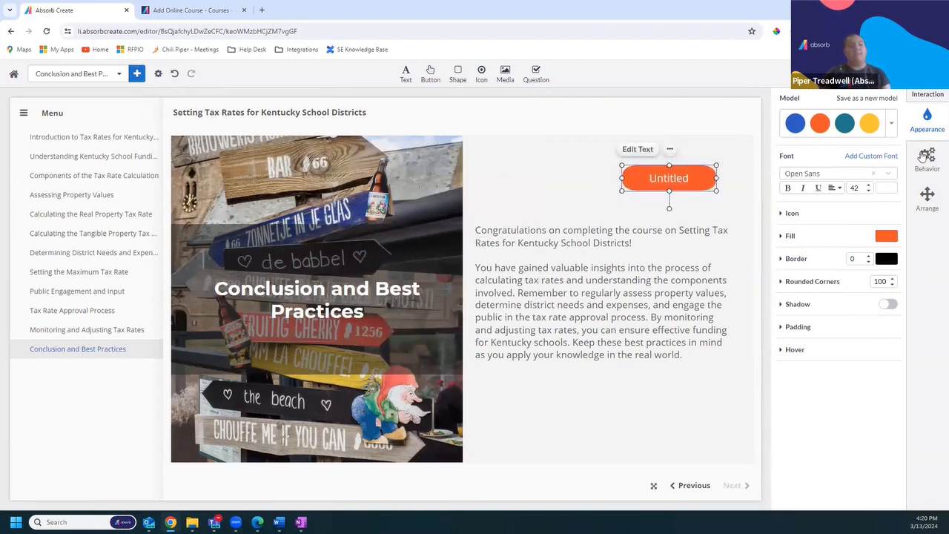
Step: View the On Click action options for the orange button, leave the action at None and deselect everything
left_click(926, 157)
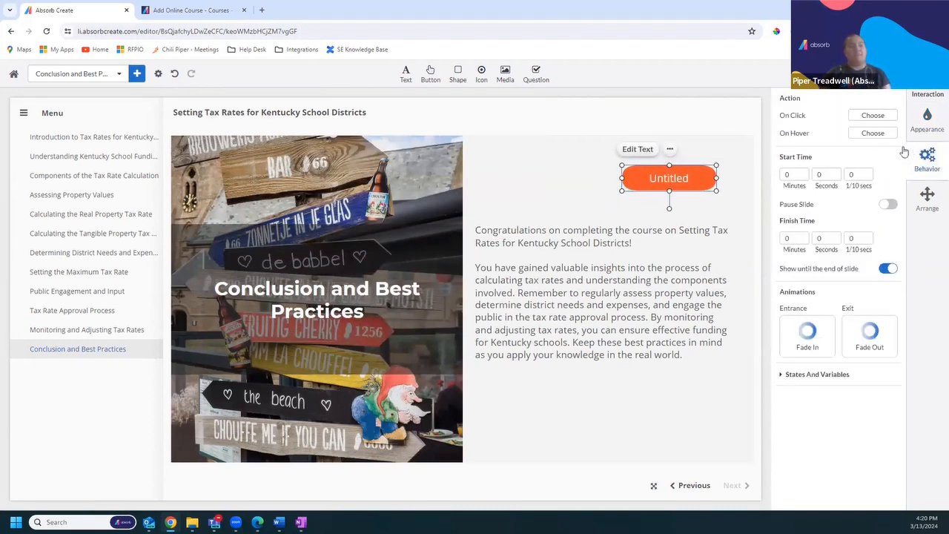
left_click(867, 116)
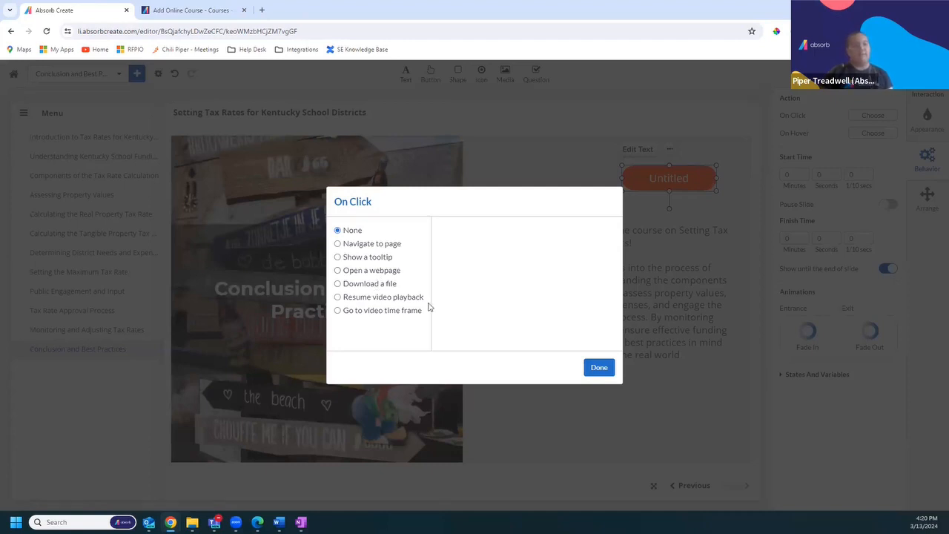
left_click(600, 365)
left_click(625, 425)
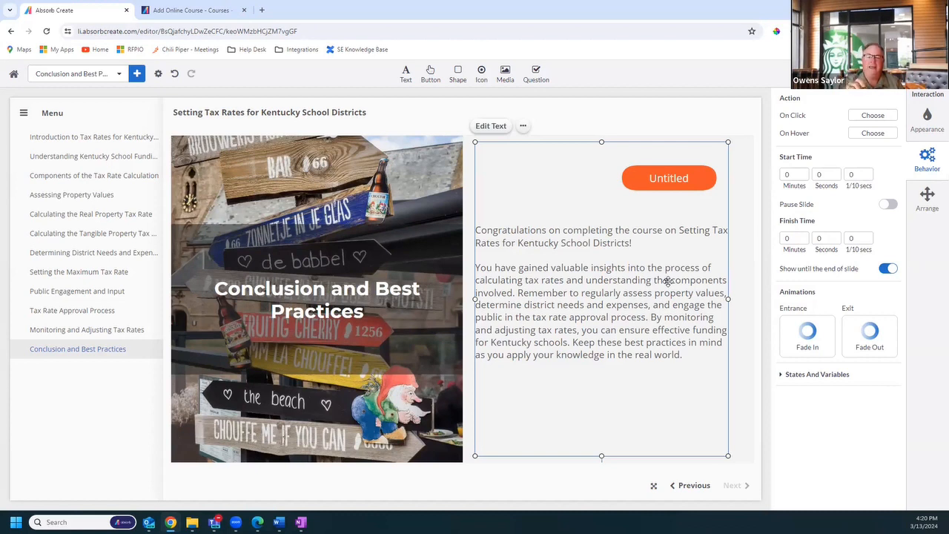
left_click(738, 223)
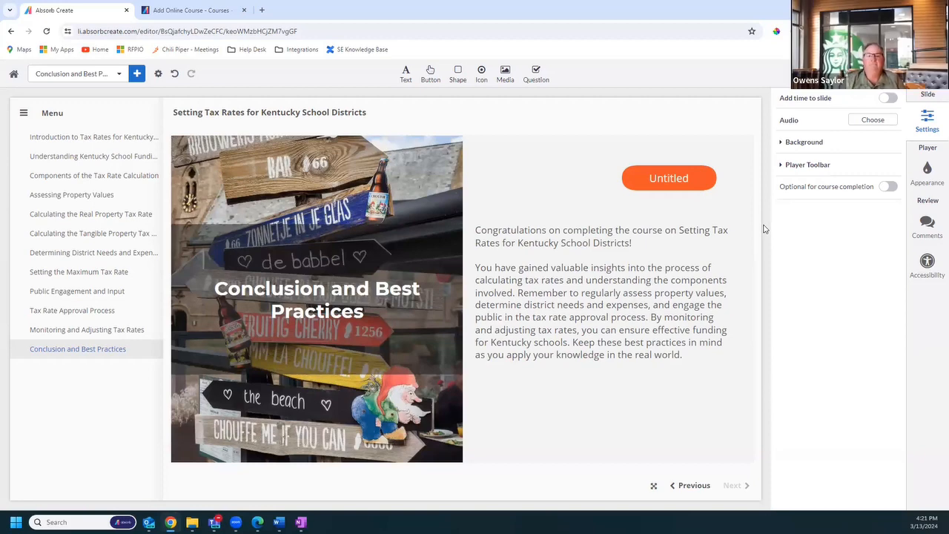
Step: Add an uploaded-video page with the name Video after the Tax Rate Approval Process slide
left_click(72, 290)
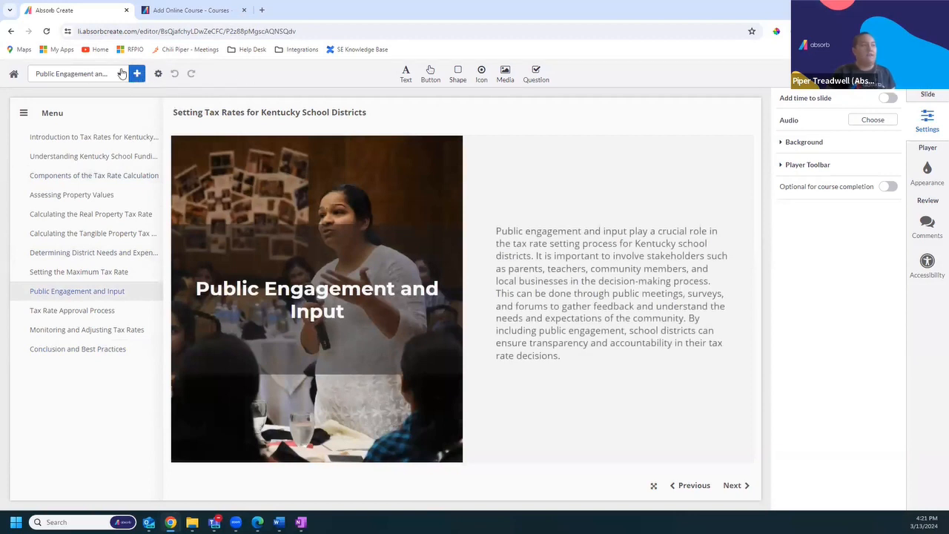
left_click(71, 311)
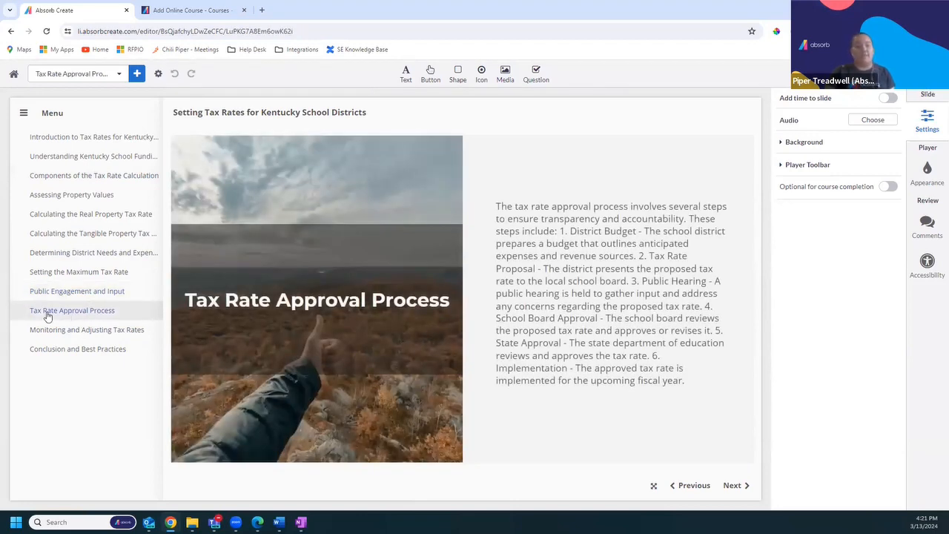
left_click(134, 73)
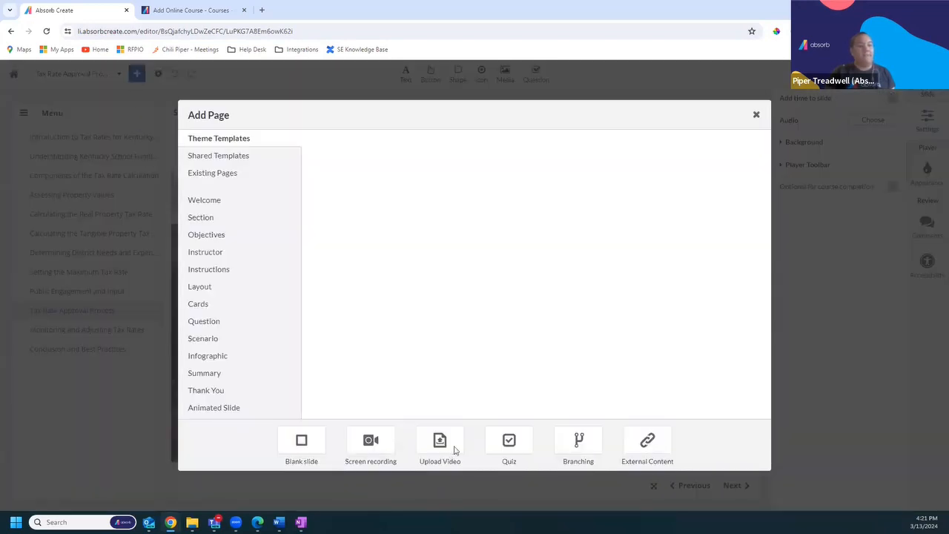
left_click(437, 440)
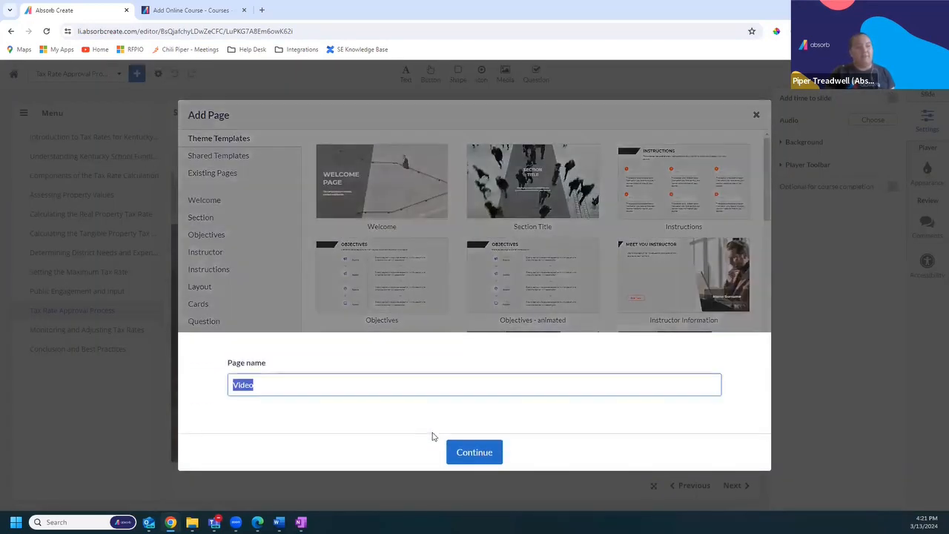
left_click(481, 456)
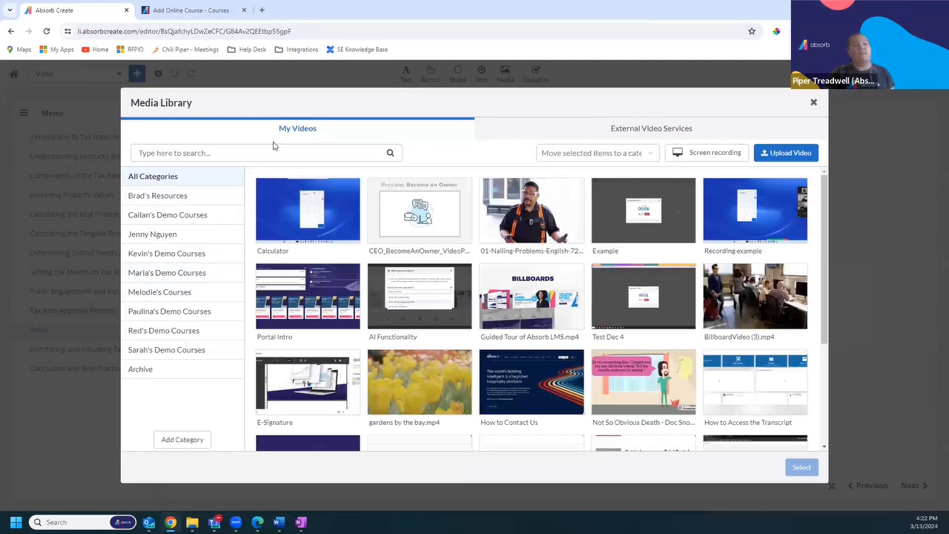
Step: View the video library and the external video service options for the new page, and close them without choosing a video
mouse_move(305, 214)
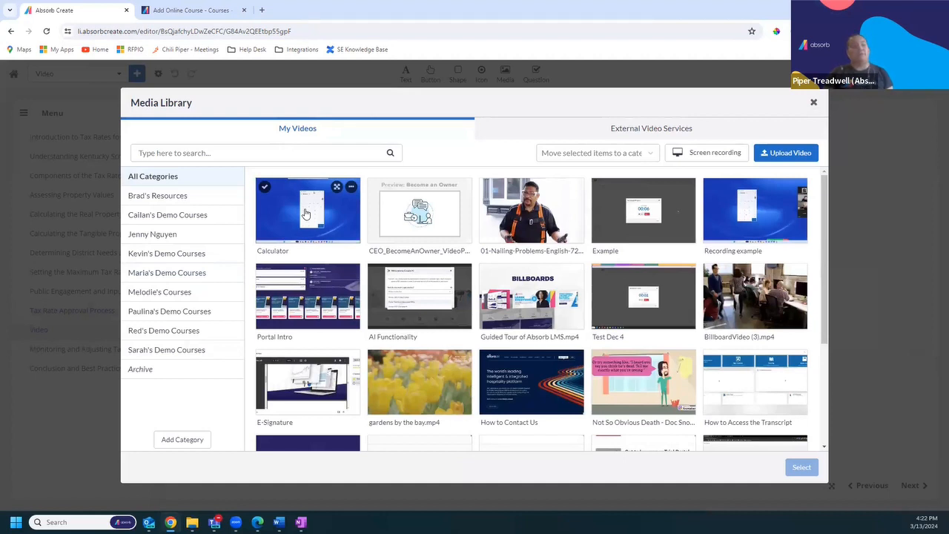
left_click(635, 130)
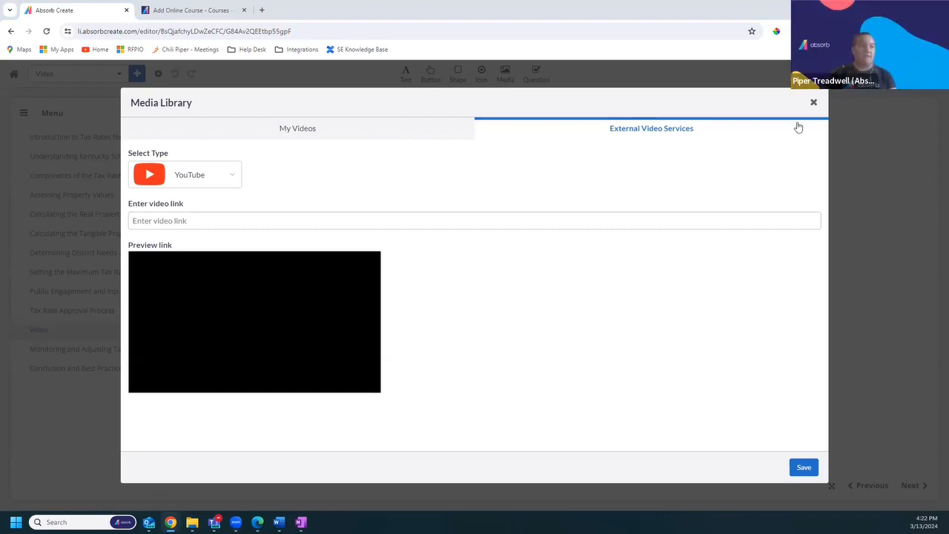
left_click(241, 132)
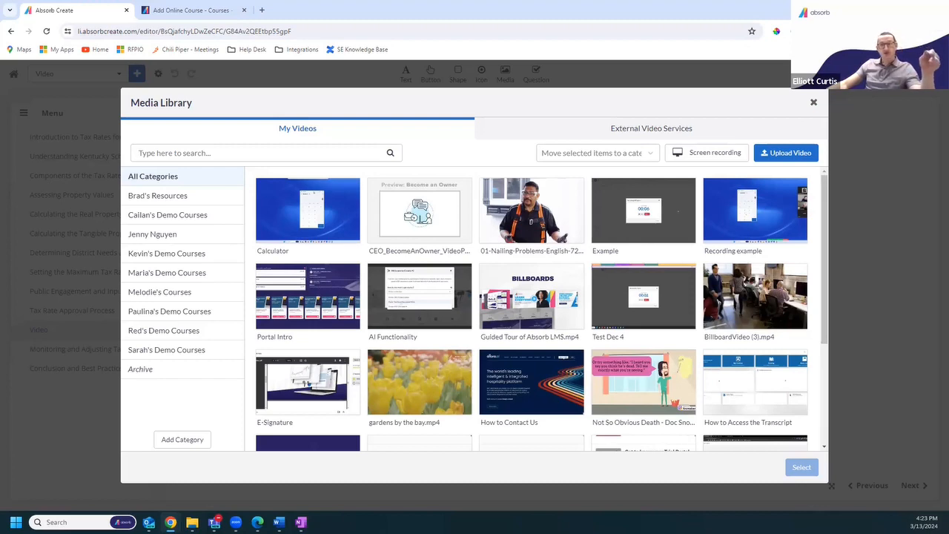
left_click(812, 103)
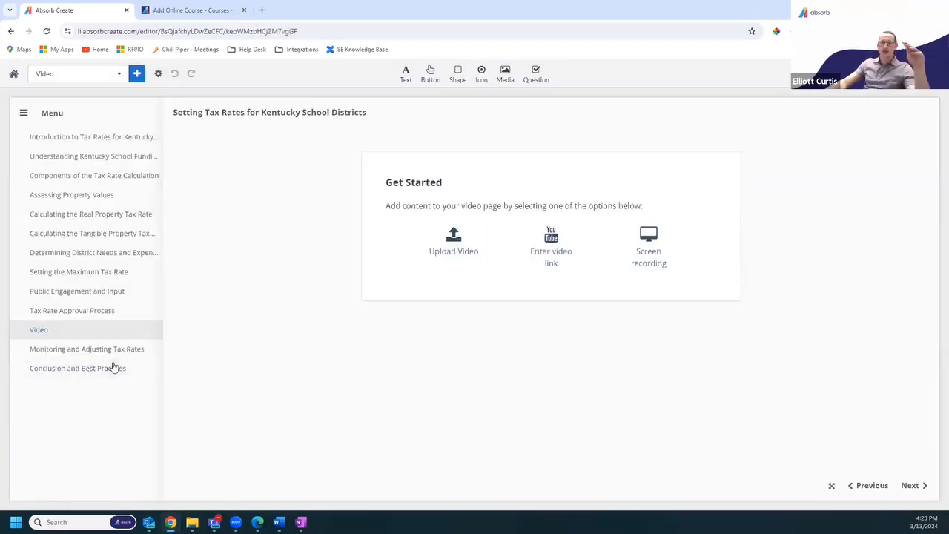
Step: Set the On Click action of the orange button on the Conclusion and Best Practices slide to Open a webpage, leaving the website blank
left_click(115, 366)
left_click(661, 170)
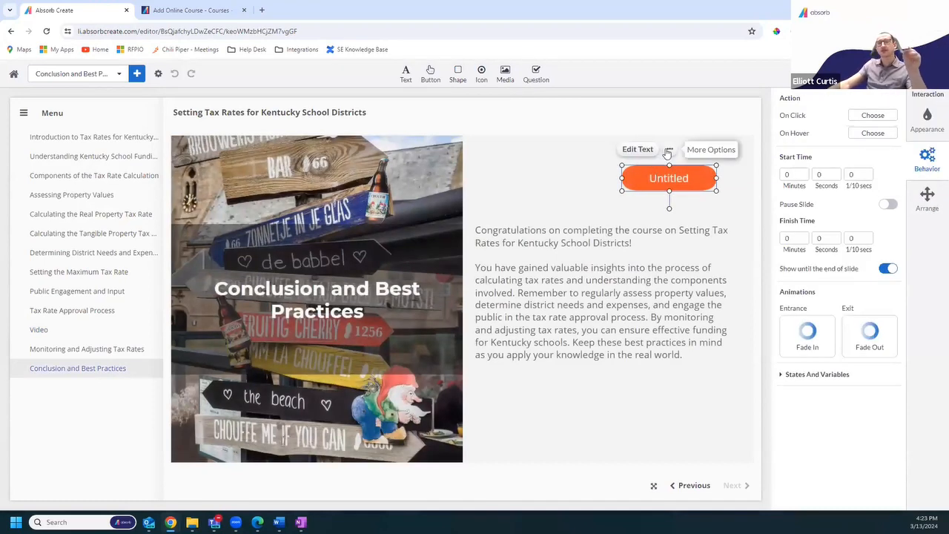
left_click(667, 152)
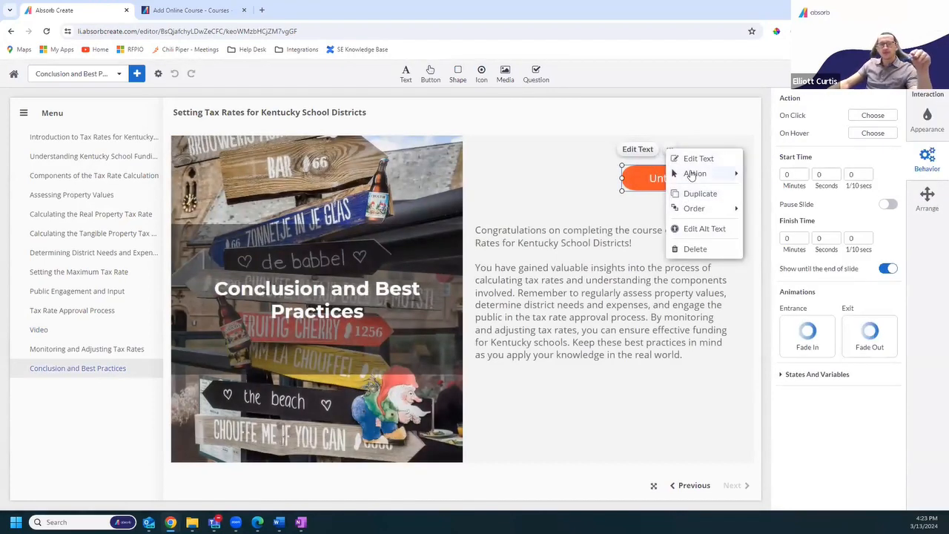
mouse_move(690, 174)
left_click(759, 171)
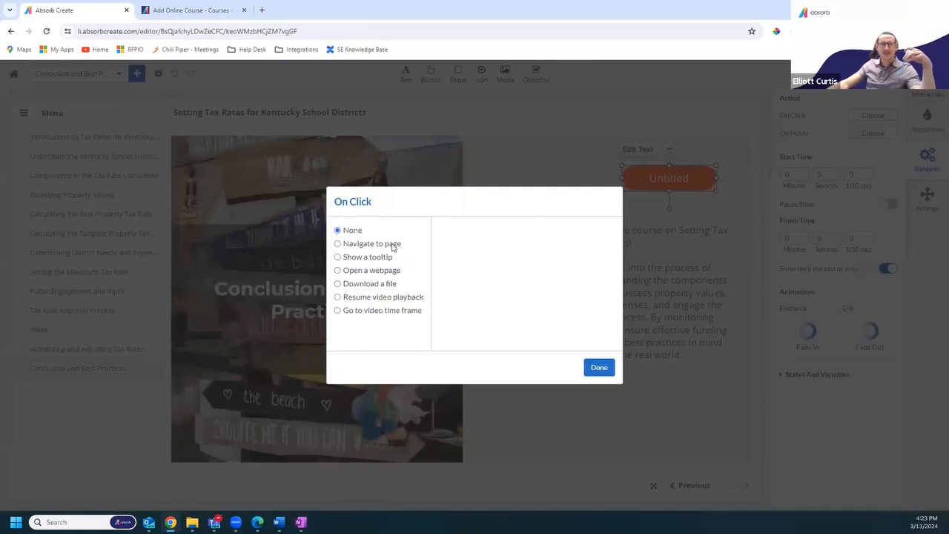
left_click(361, 272)
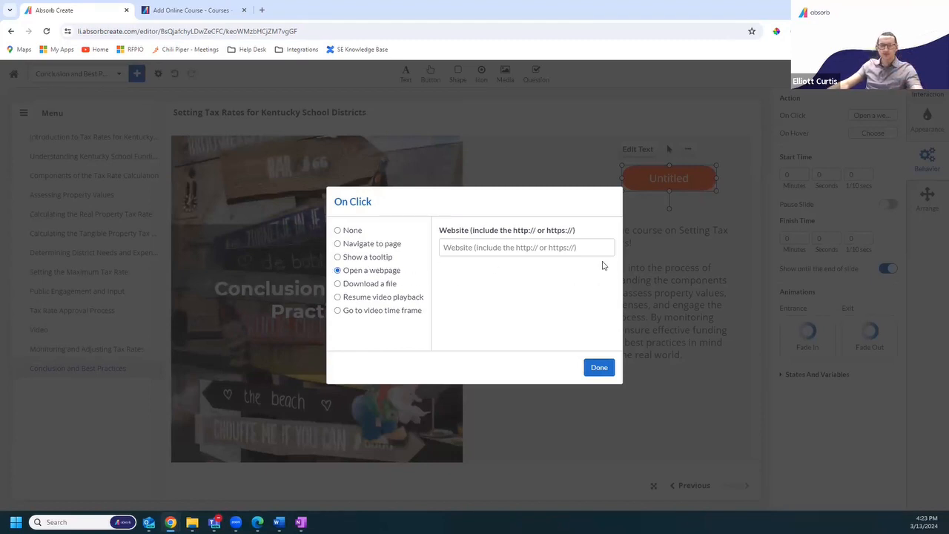
left_click(593, 367)
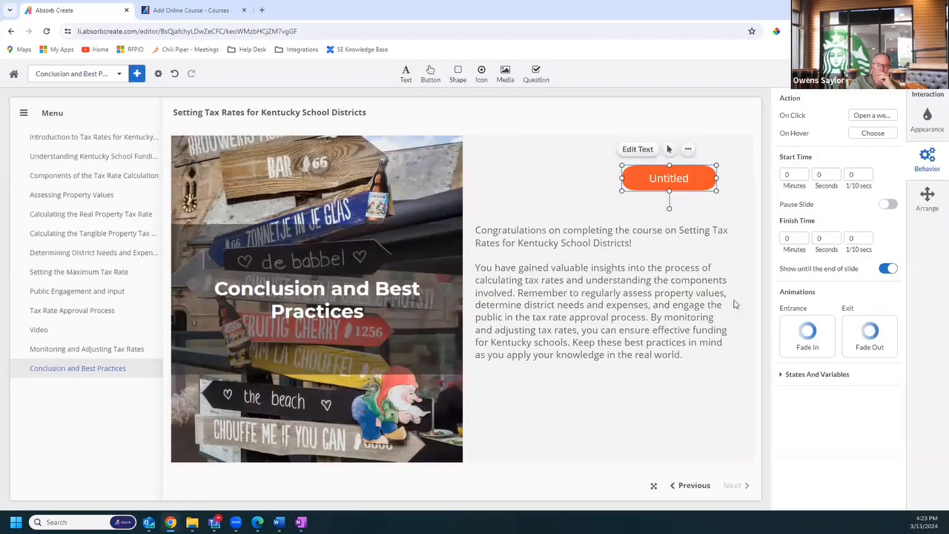
left_click(737, 217)
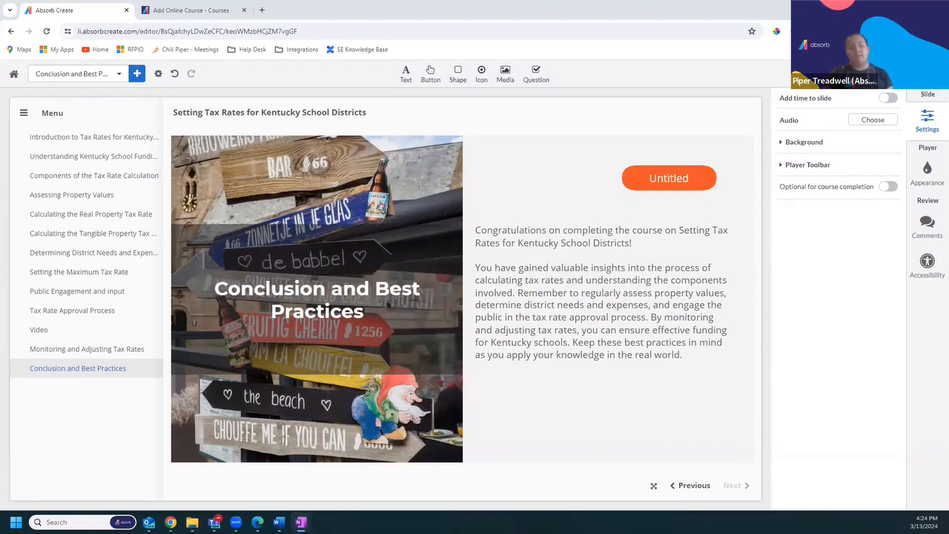
Step: Try placing a review comment beside the Revenue Sources heading on the Components of the Tax Rate Calculation slide, cancel it and leave review mode
left_click(927, 227)
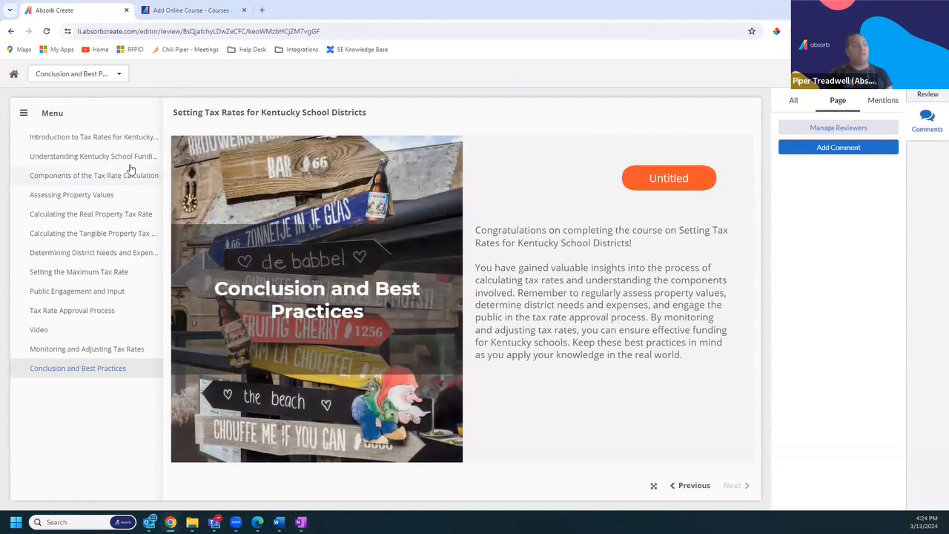
left_click(116, 139)
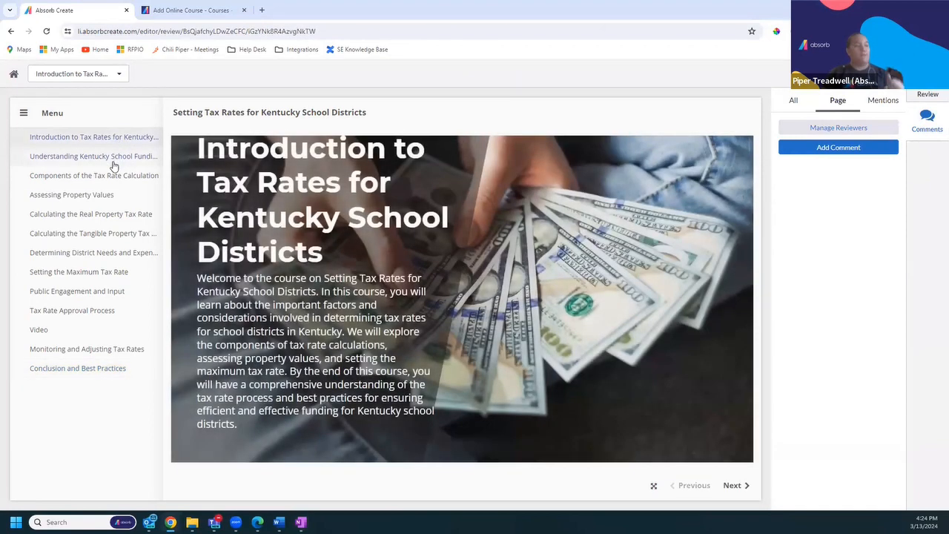
left_click(115, 177)
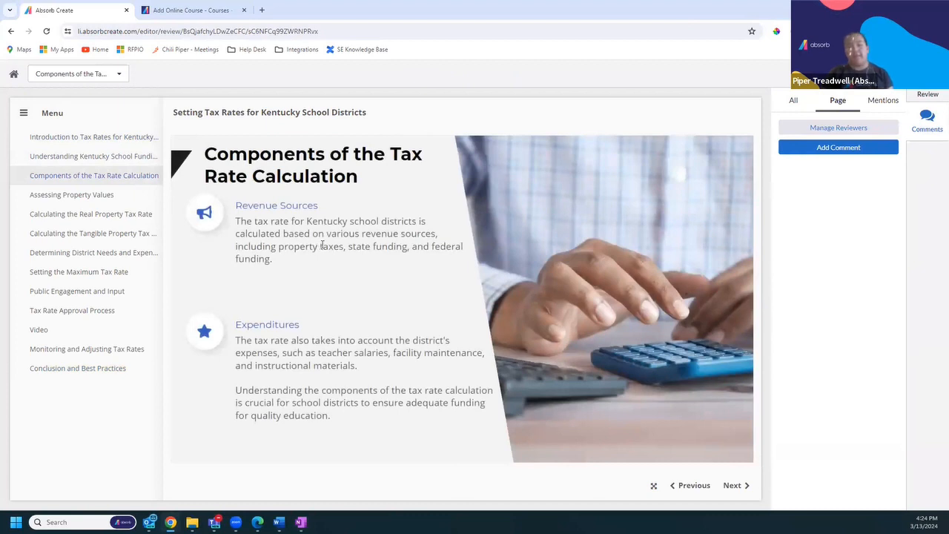
left_click(825, 148)
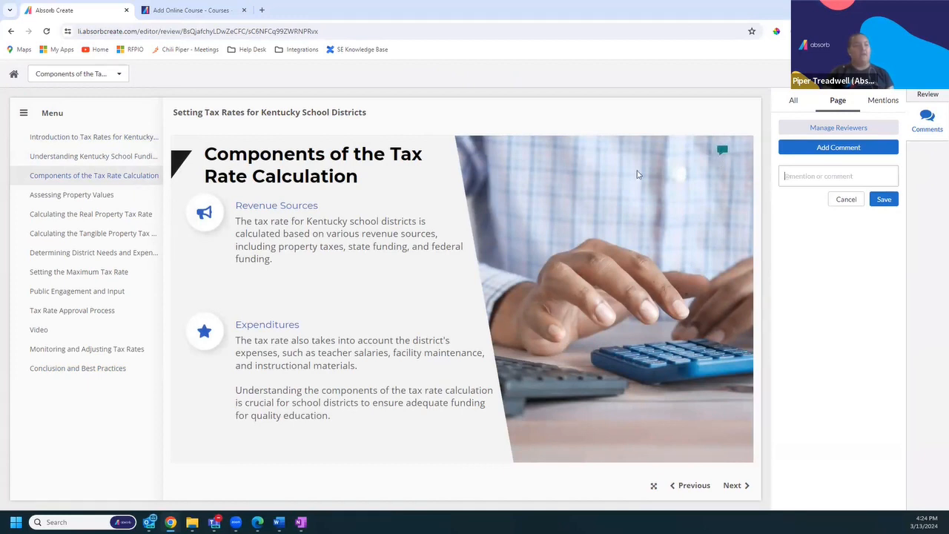
left_click(329, 206)
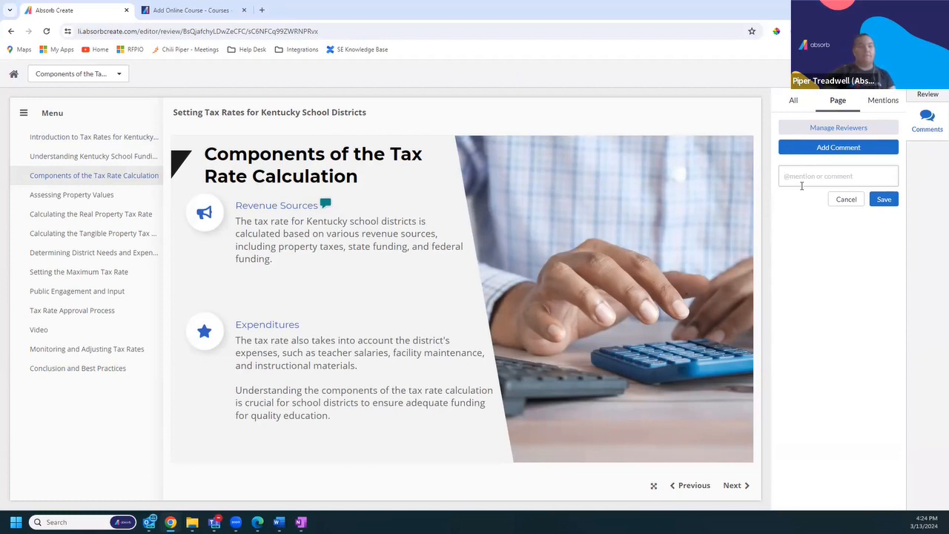
left_click(846, 199)
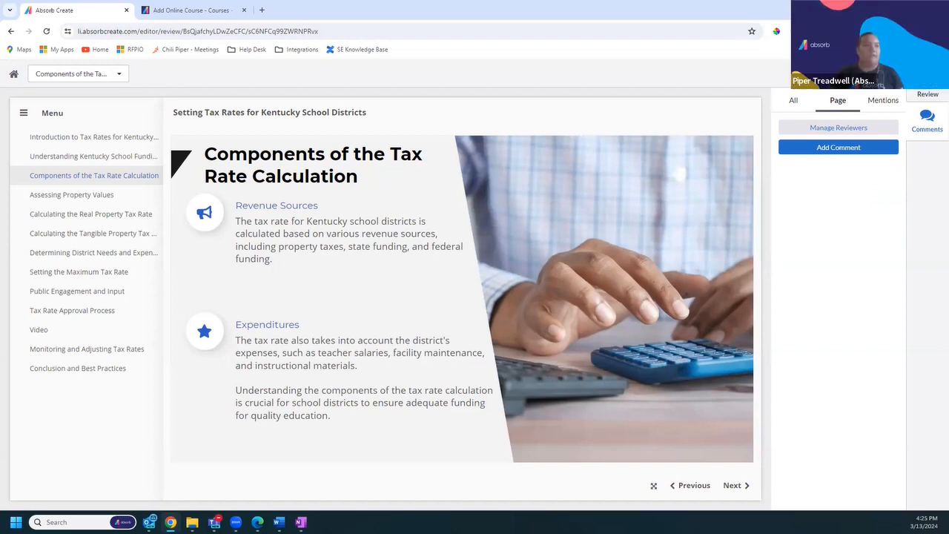
left_click(869, 73)
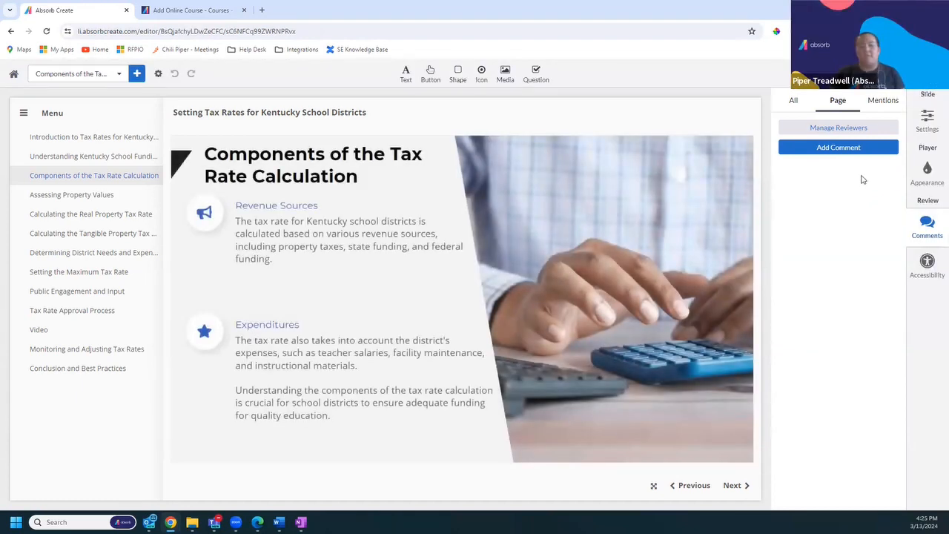
Step: View the course's player appearance settings and the publishing options for Absorb LMS and downloadable content without publishing
left_click(926, 172)
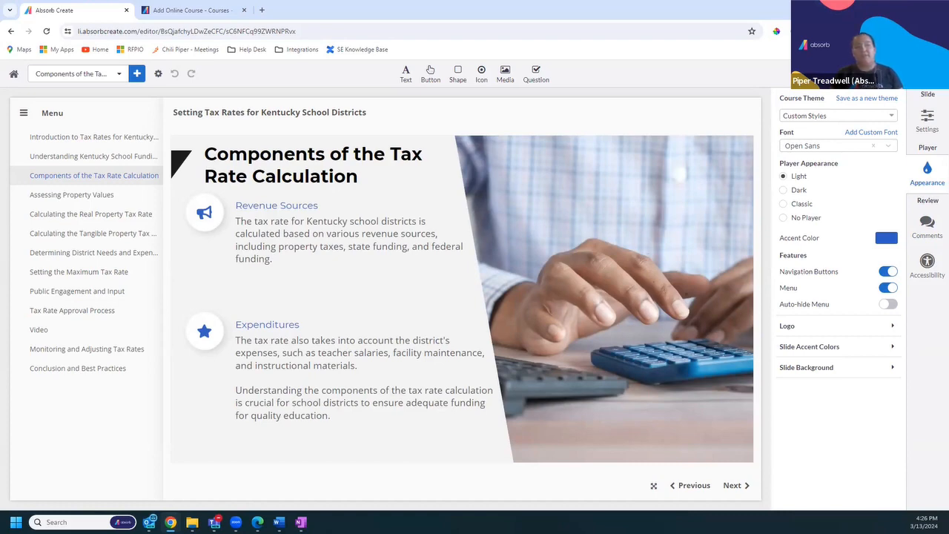
left_click(919, 73)
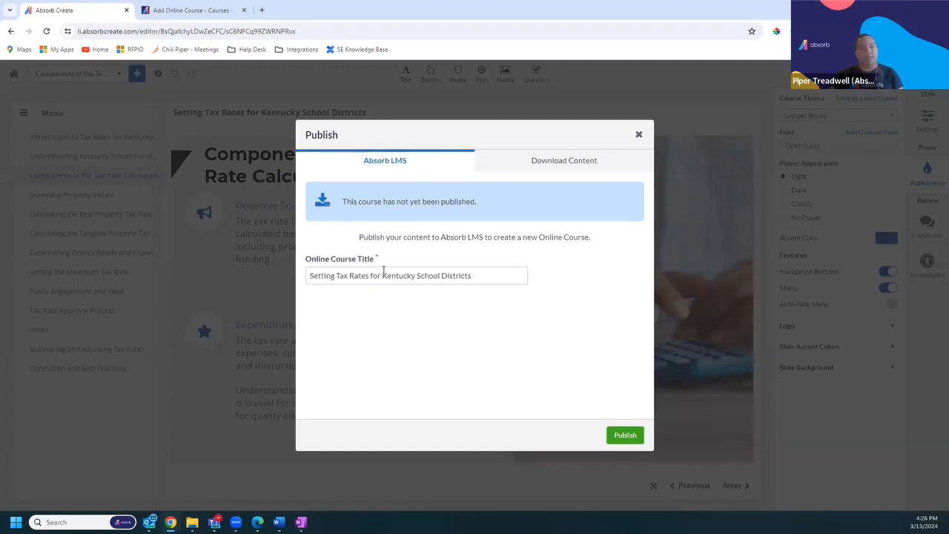
left_click(522, 165)
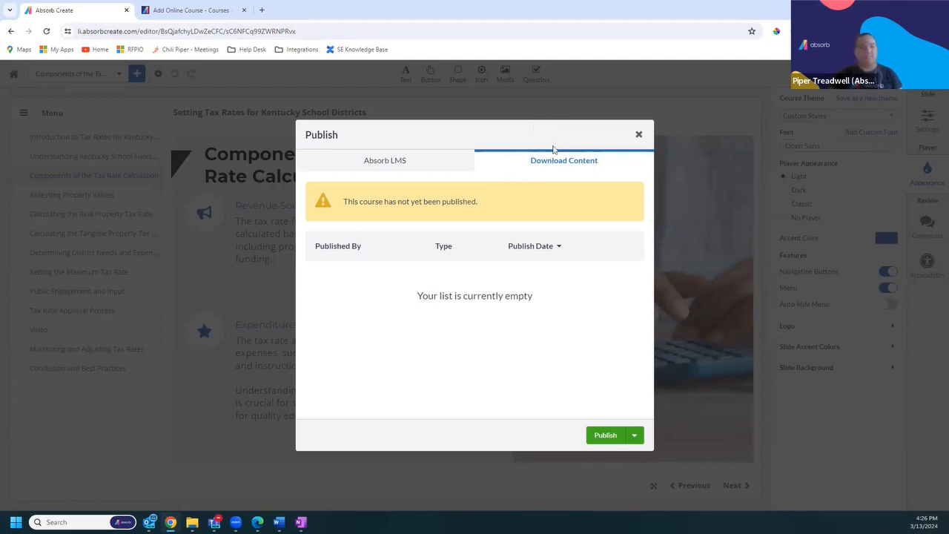
left_click(638, 136)
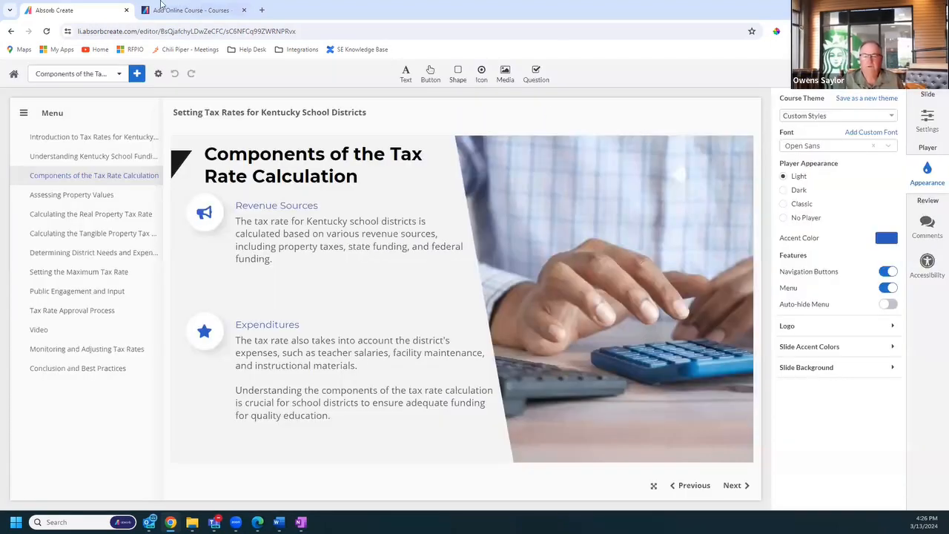
Step: Switch to the Add Online Course page in Absorb LMS and review its Chapter 1 outline, learning object types and enrollment rules
left_click(207, 10)
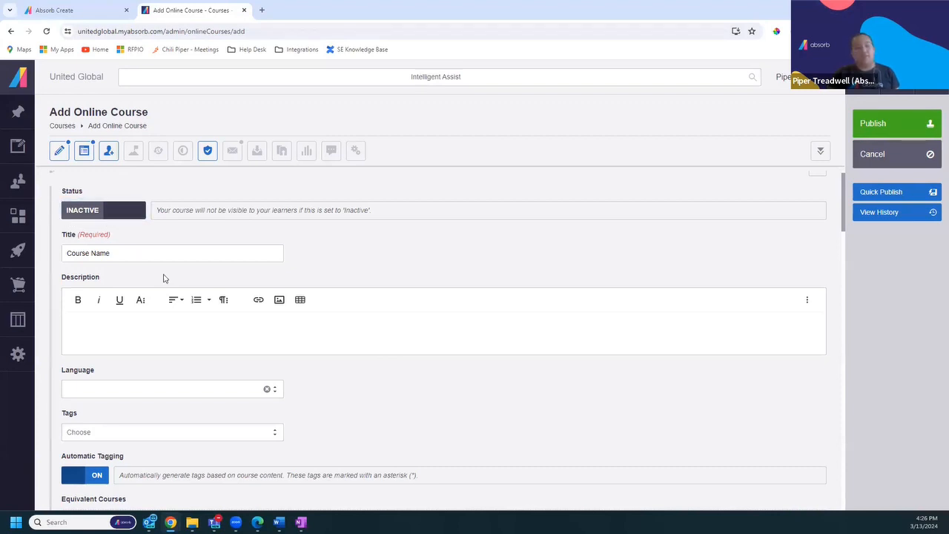
scroll(158, 318, "down", 2)
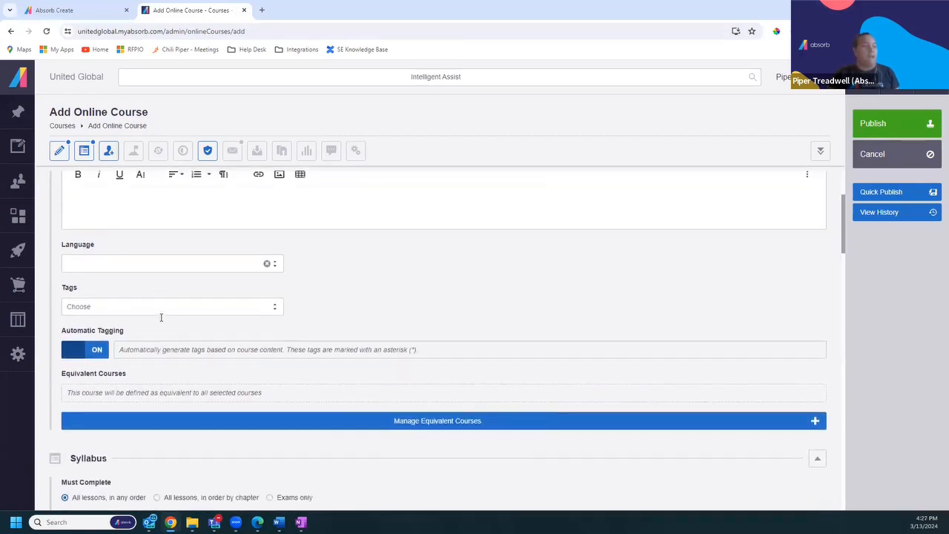
left_click_drag(841, 217, 841, 295)
scroll(841, 295, "down", 1)
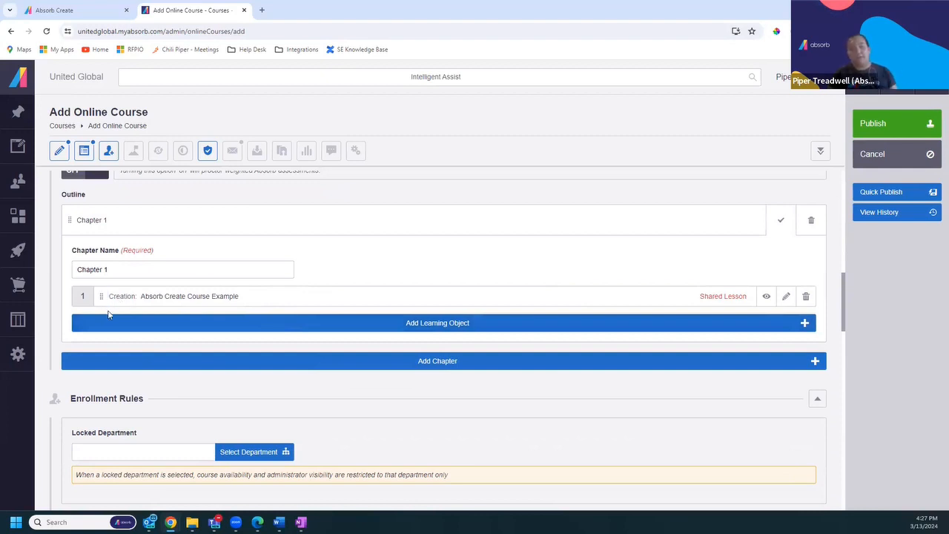
left_click(304, 334)
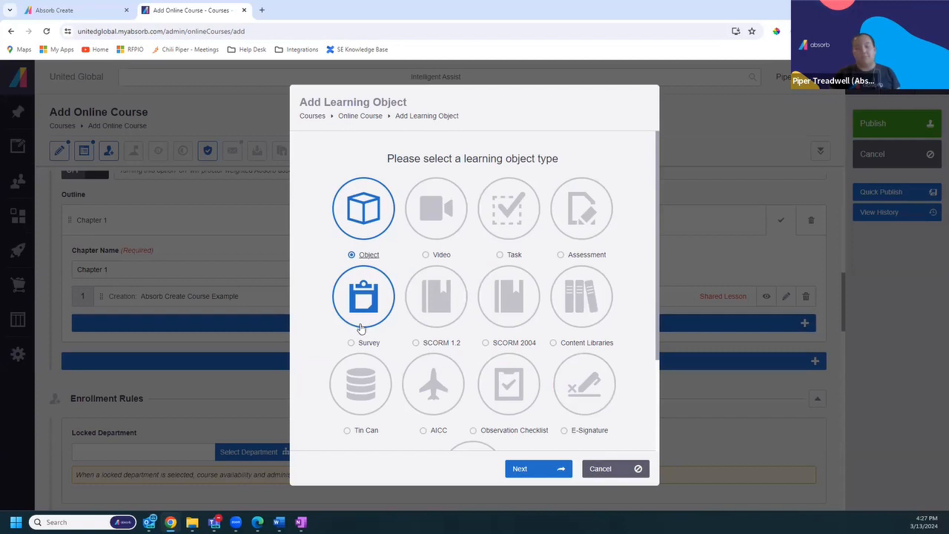
left_click(600, 467)
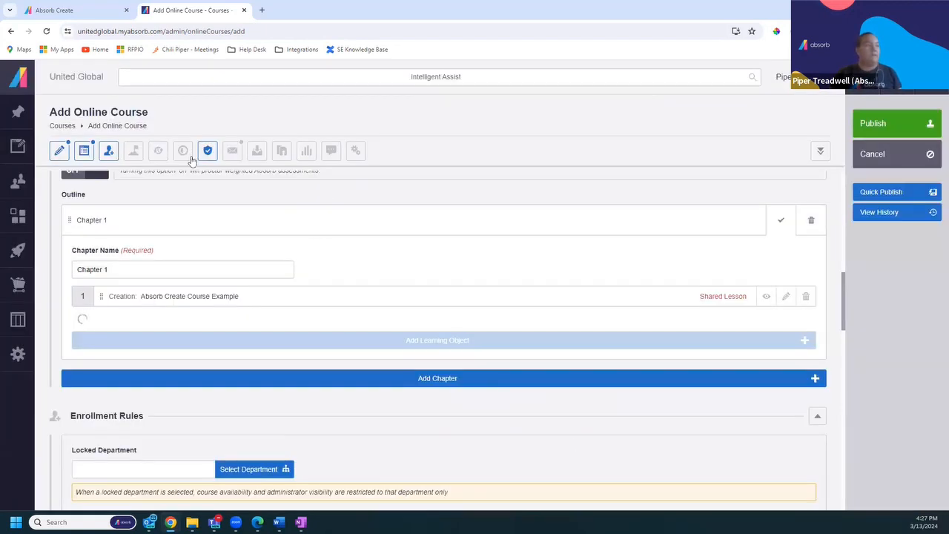
left_click(107, 152)
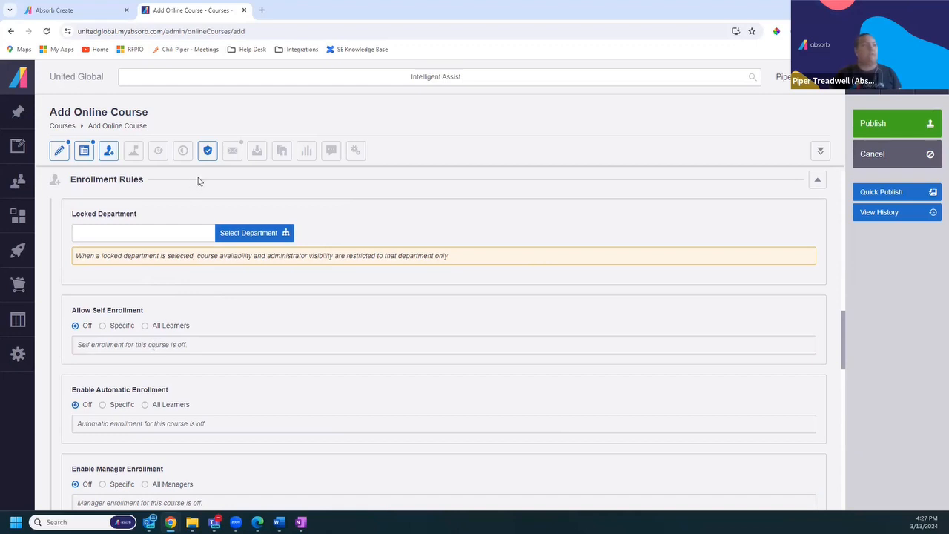
Step: Add the Messages section to the course and enable the nudge email with a custom template
left_click(230, 152)
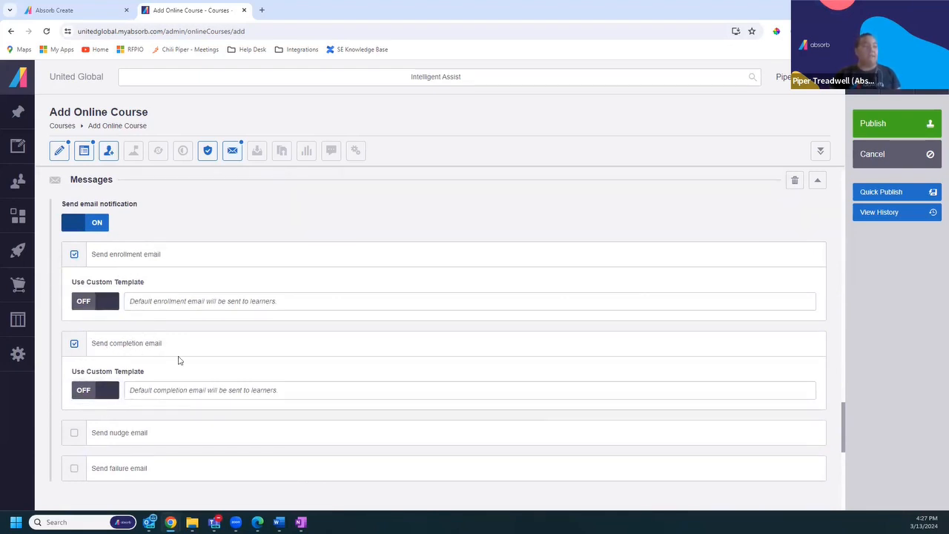
left_click(146, 438)
scroll(244, 408, "down", 2)
scroll(170, 364, "down", 2)
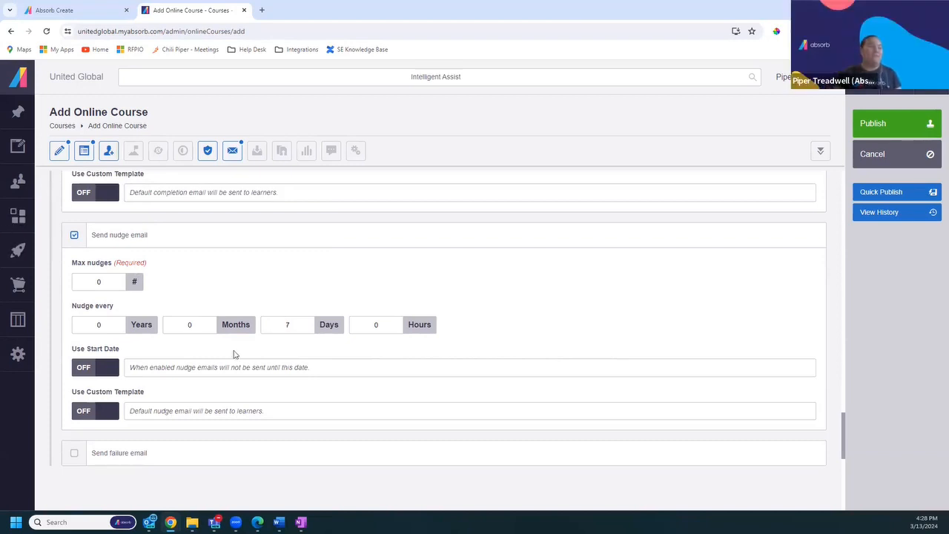
left_click(111, 410)
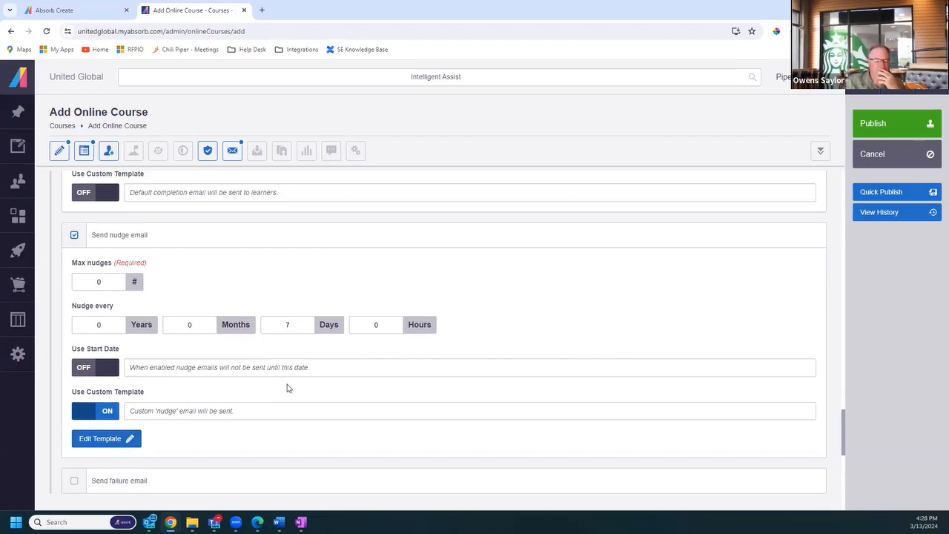
Step: Leave the Add Online Course page without saving its changes and open the Course Summary report
scroll(299, 383, "up", 1)
scroll(299, 383, "up", 1)
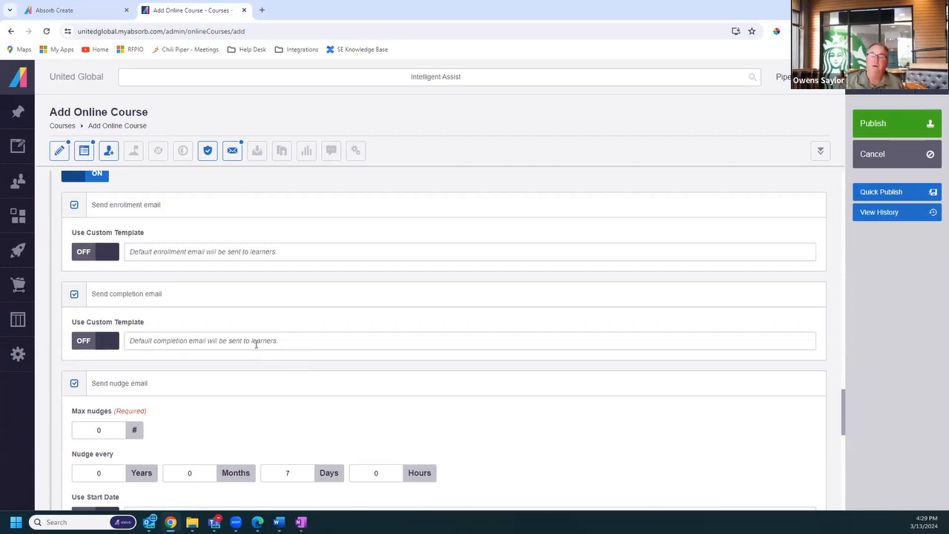
scroll(256, 344, "up", 3)
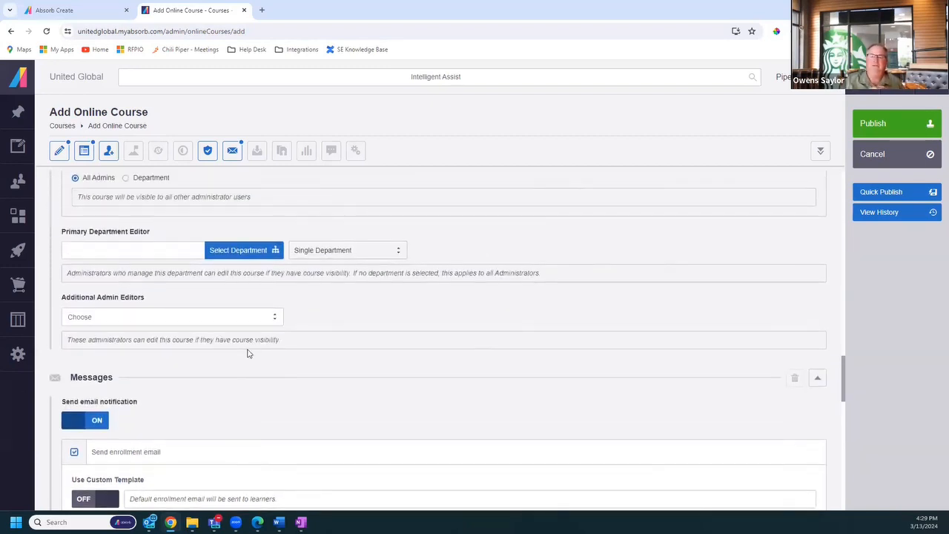
scroll(248, 354, "up", 5)
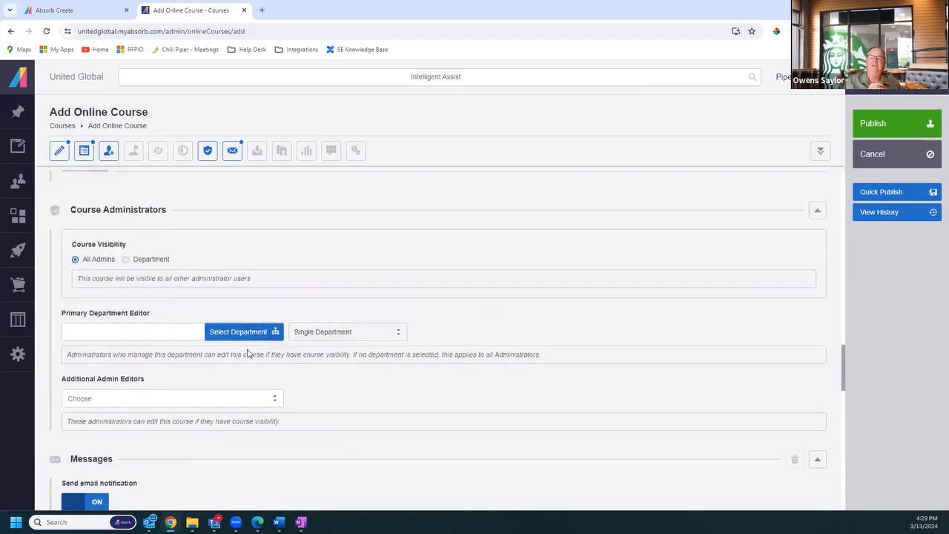
scroll(248, 353, "up", 1)
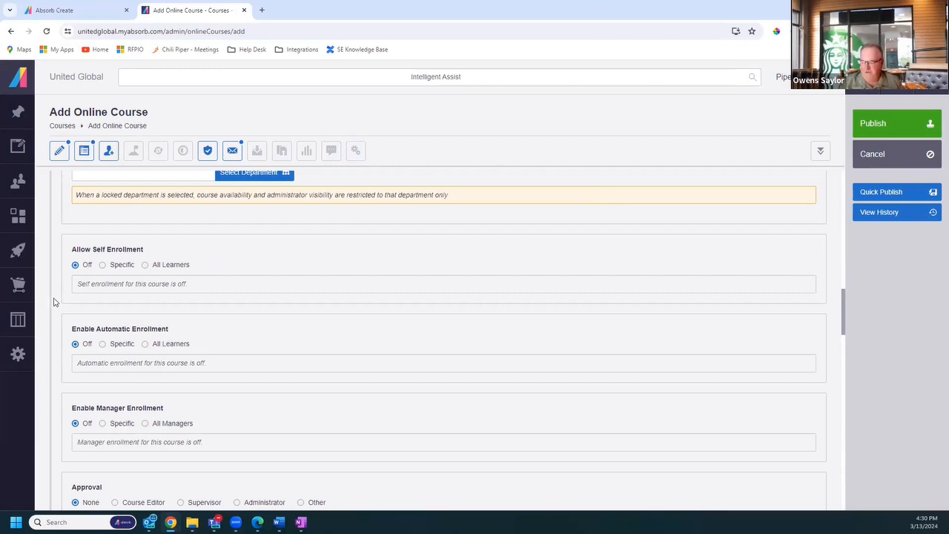
left_click(18, 321)
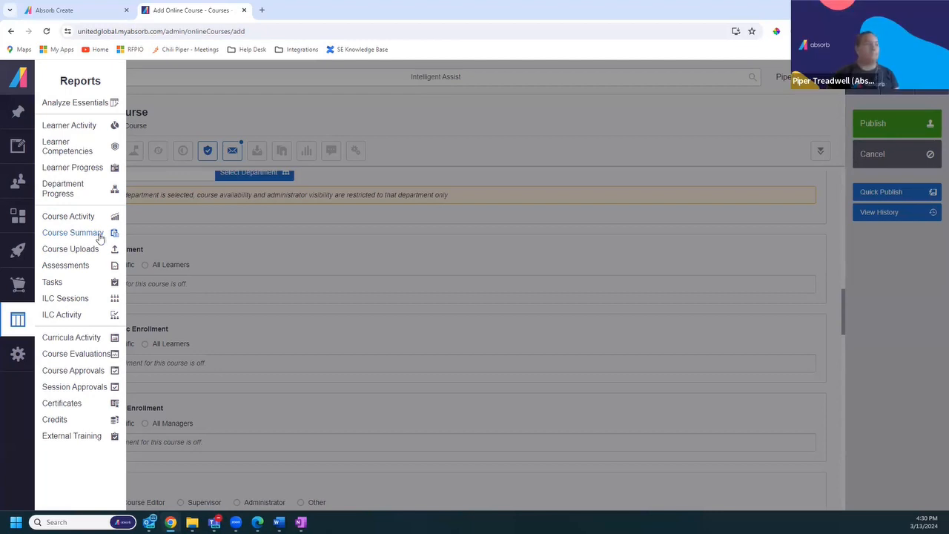
left_click(90, 232)
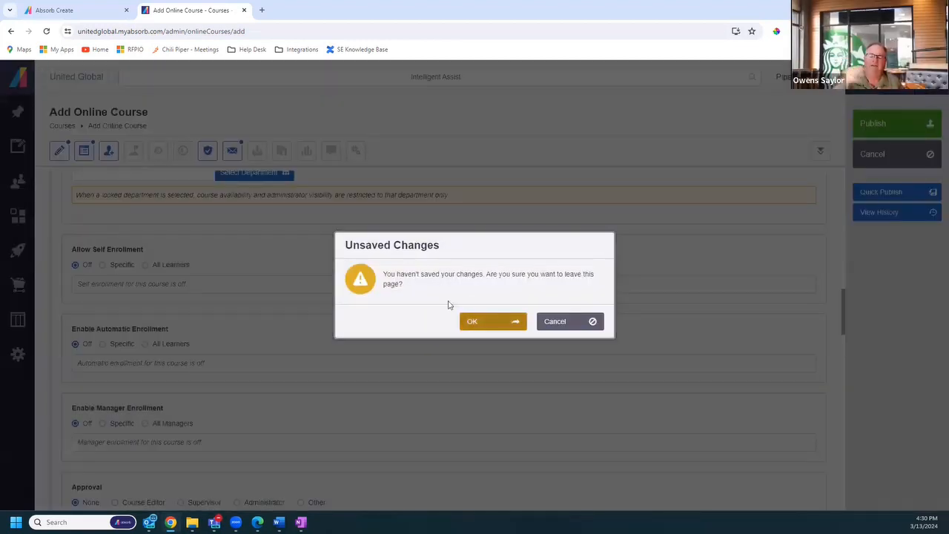
left_click(468, 321)
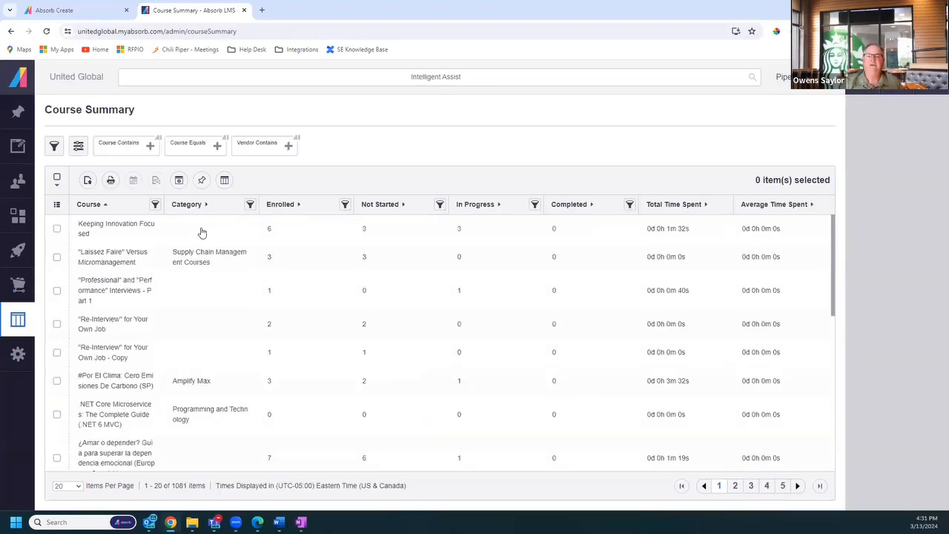
Step: Open the activity report for the Keeping Innovation Focused course and apply the saved demo report layout
left_click(182, 232)
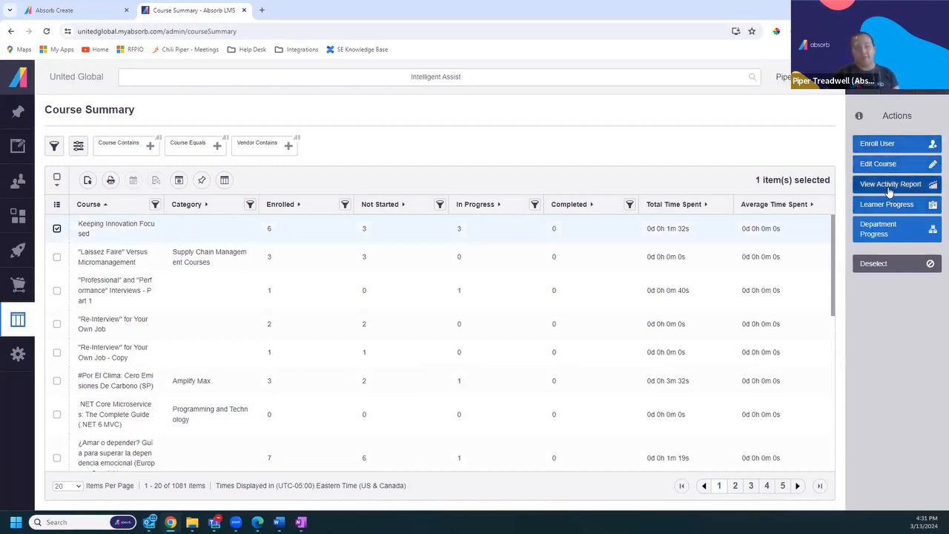
left_click(889, 187)
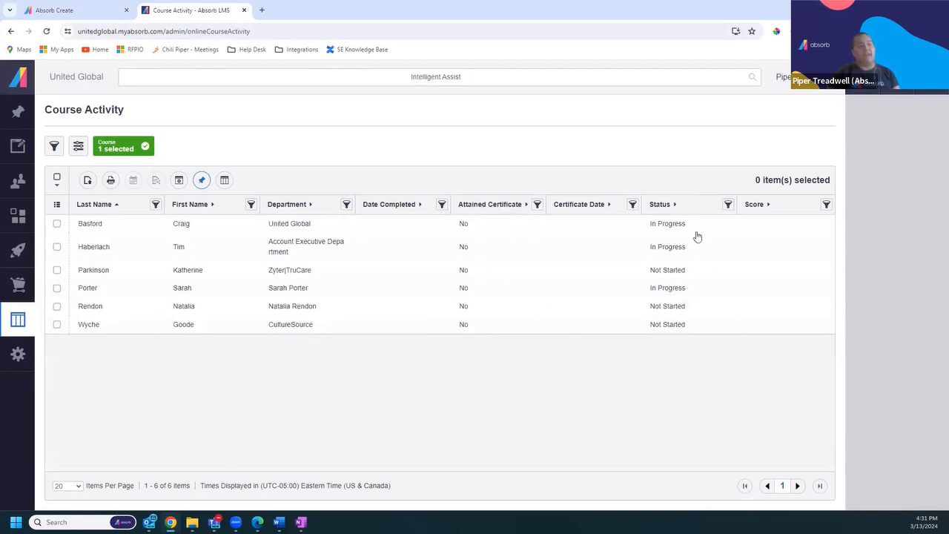
left_click(224, 181)
left_click(256, 229)
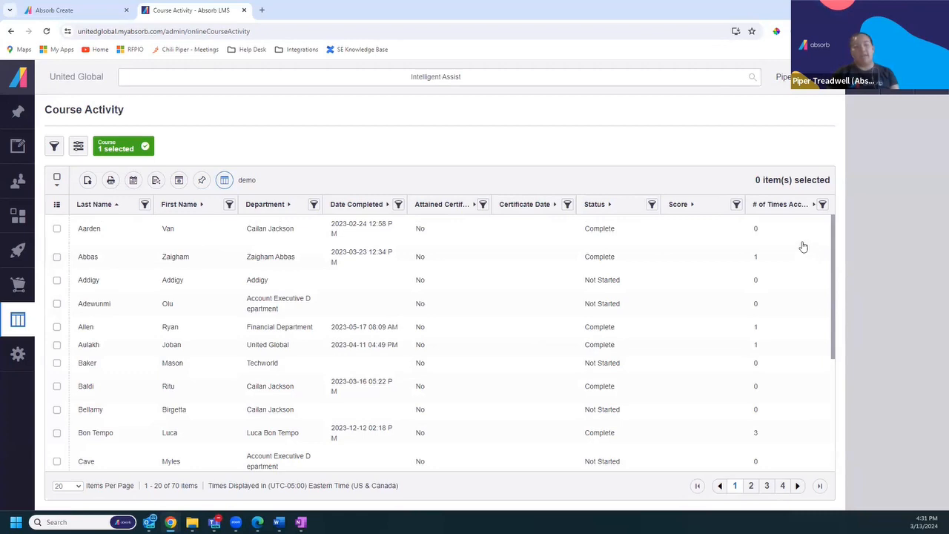
Step: Turn on the emailed report for the demo layout and set its sending frequency to Monthly
left_click(133, 180)
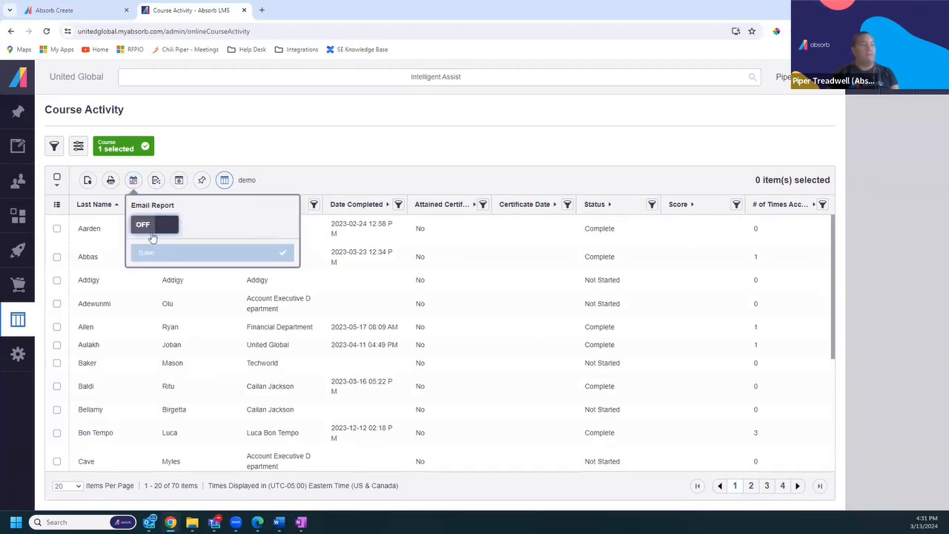
left_click(156, 226)
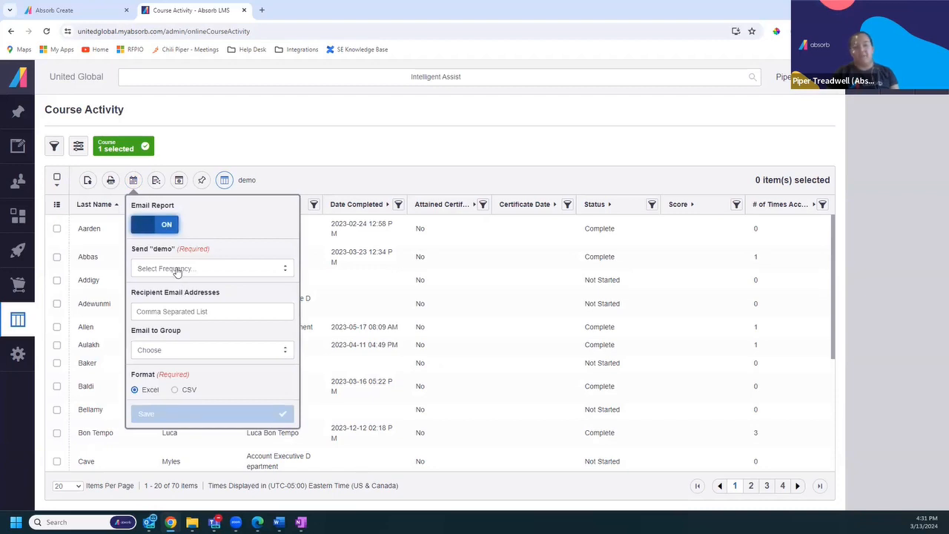
left_click(176, 268)
left_click(178, 337)
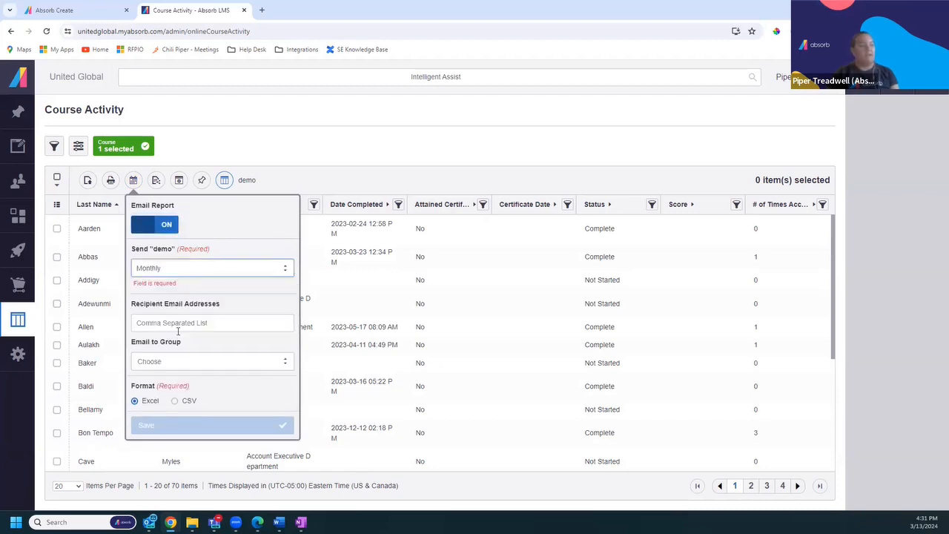
left_click(182, 308)
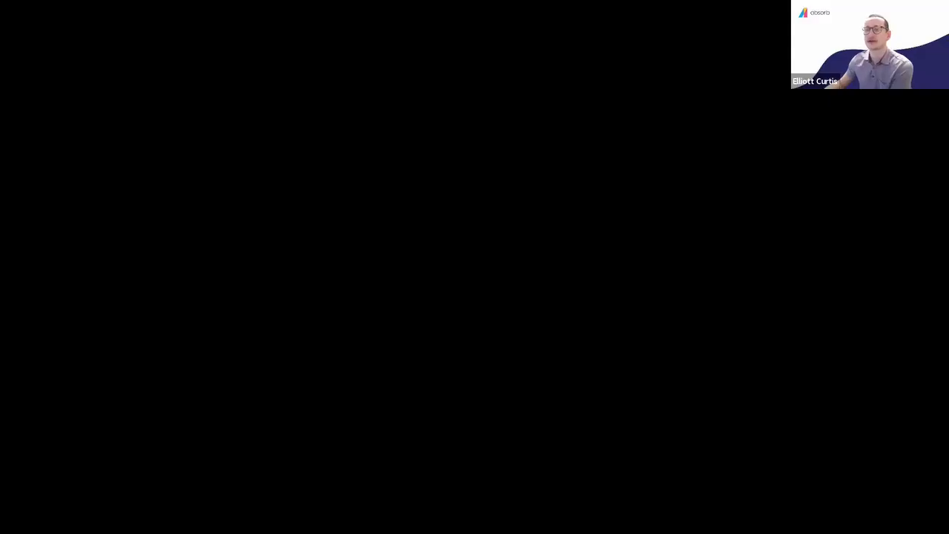
Step: Look over the KASS learner dashboard's mandatory courses and tiles in the learner portal and open the course catalog
scroll(10, 269, "down", 3)
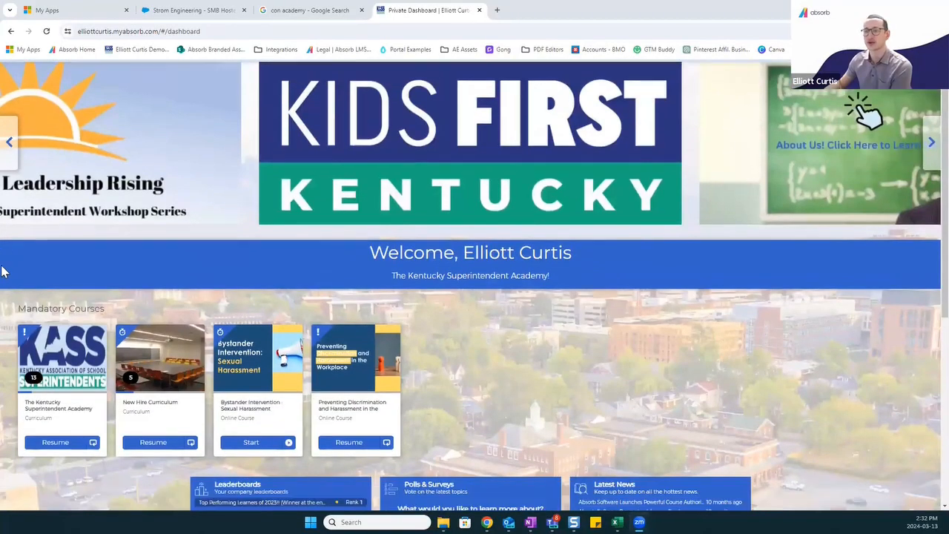
triple_click(54, 190)
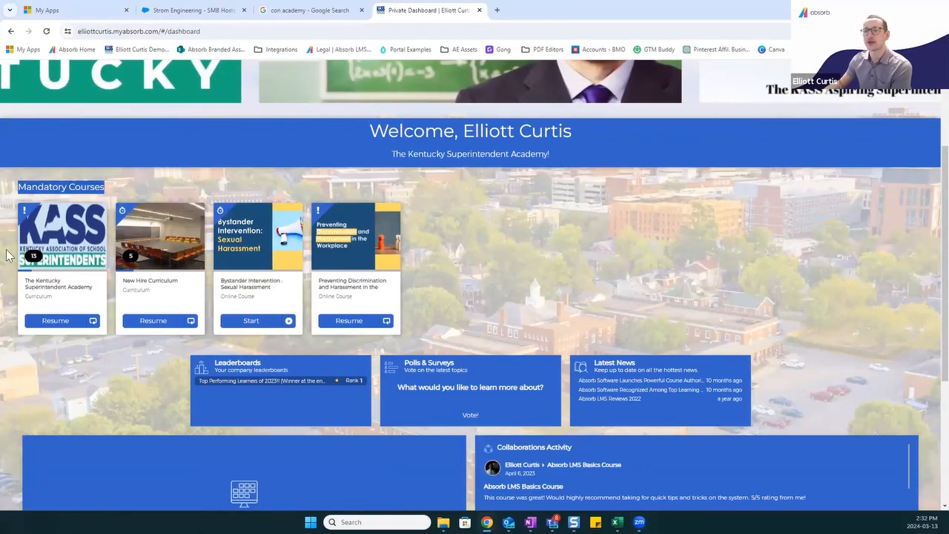
scroll(8, 254, "down", 3)
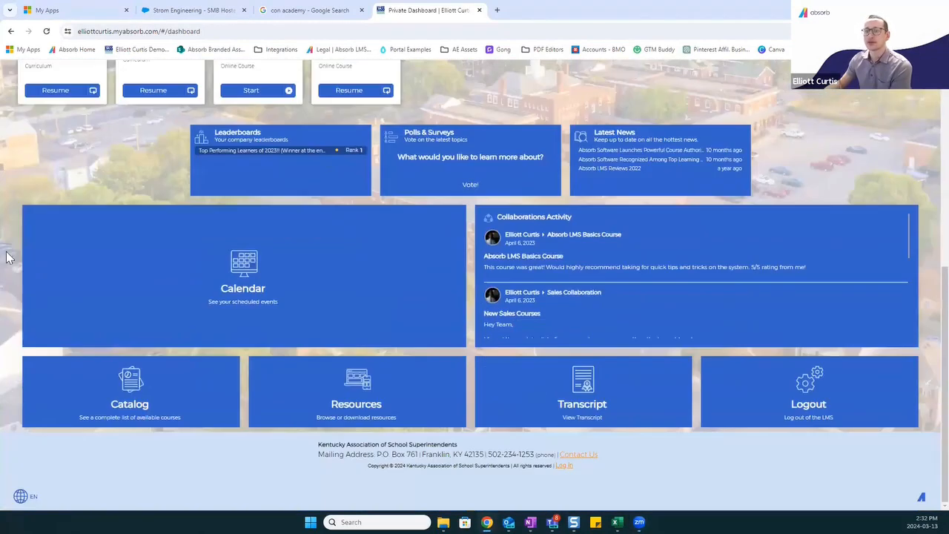
left_click(141, 398)
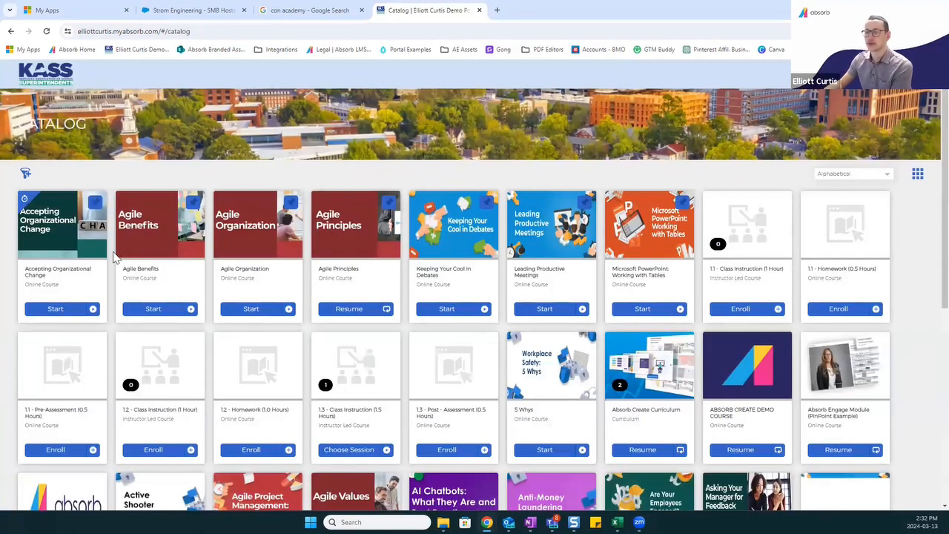
Step: Display the course catalog by category, look over its folders with the refine options hidden, and return to the dashboard
left_click(25, 174)
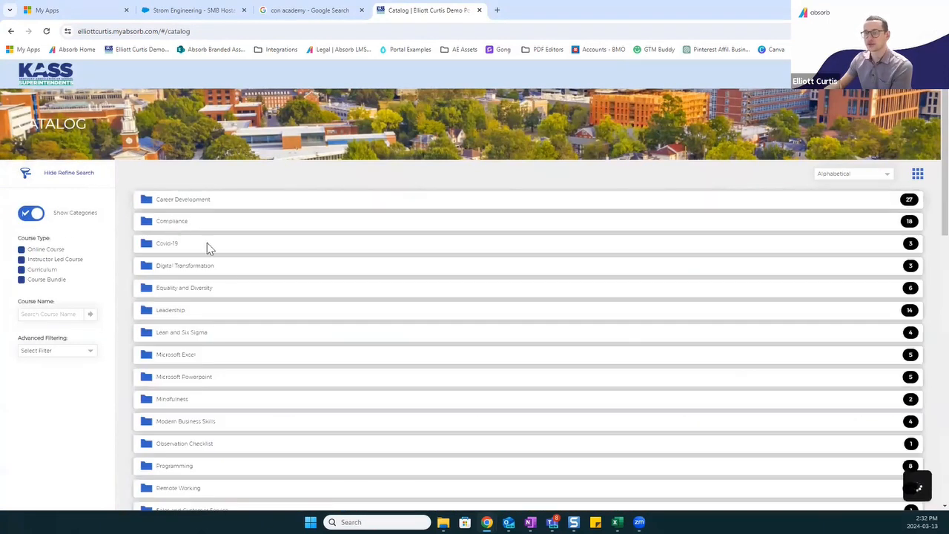
scroll(183, 259, "down", 1)
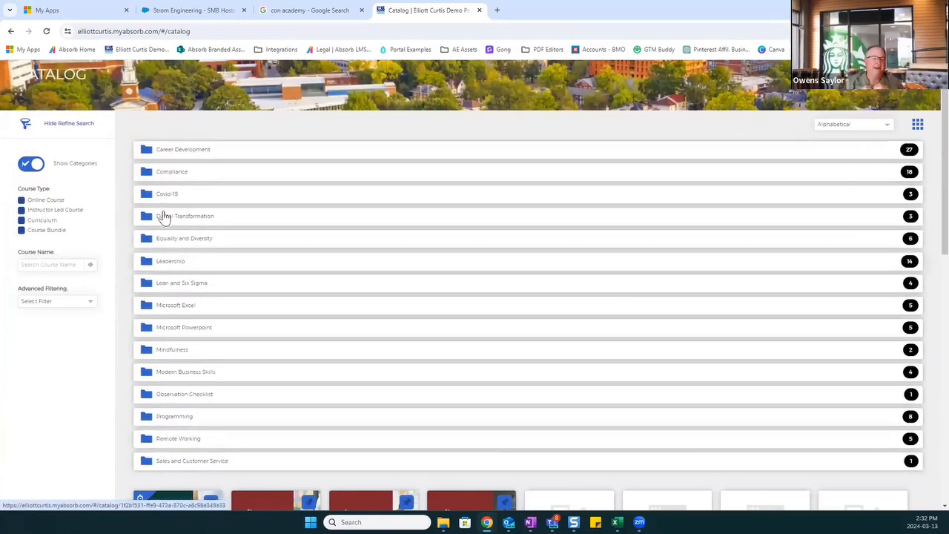
left_click(25, 126)
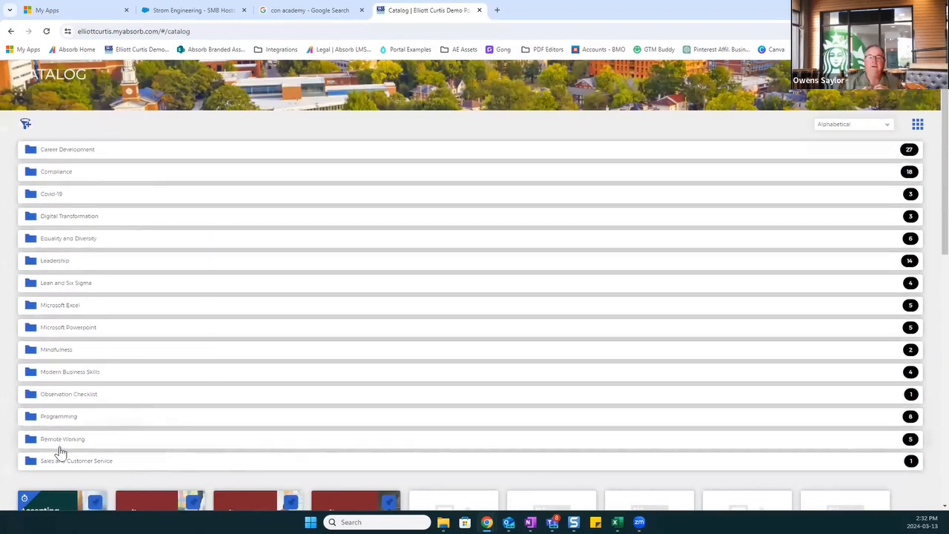
scroll(65, 274, "up", 1)
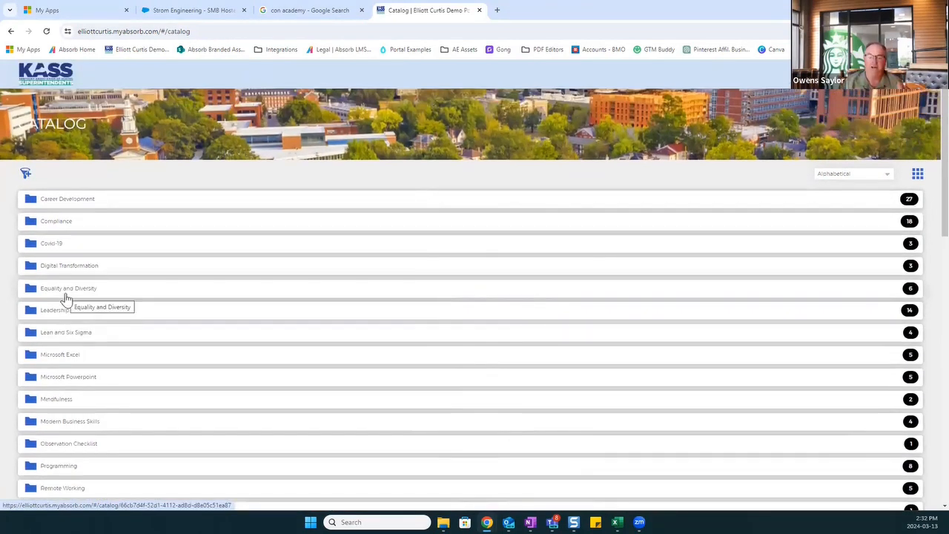
left_click(41, 79)
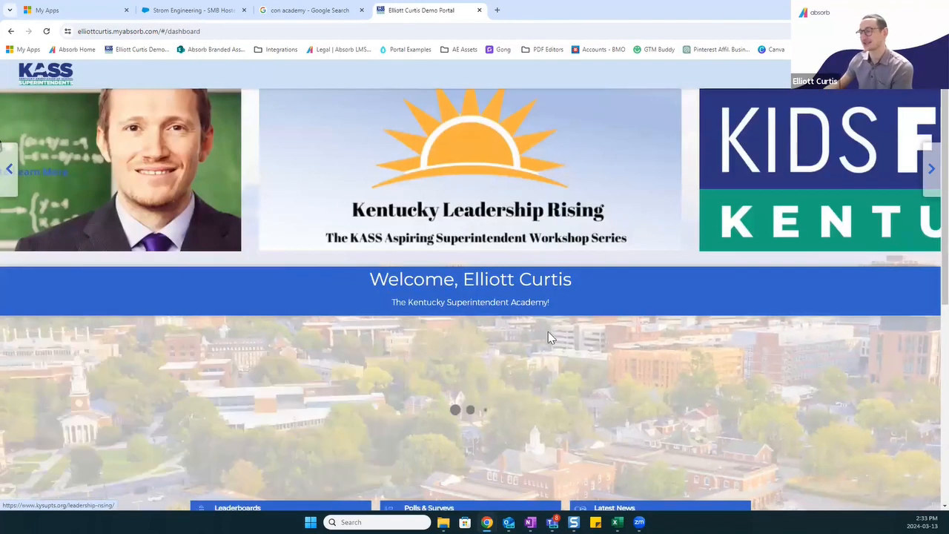